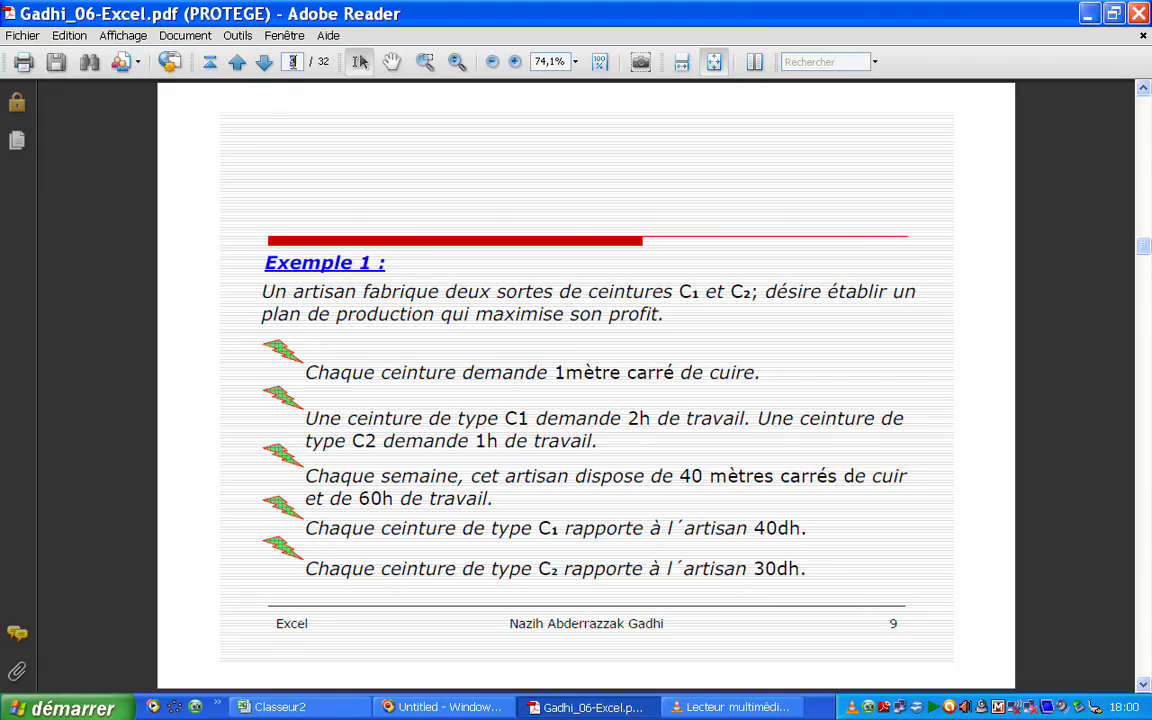
Go to page 11 of the PDF to read the Modélisation of the belt production problem.
{"action": "type", "text": "11"}
{"action": "key", "text": "Return"}
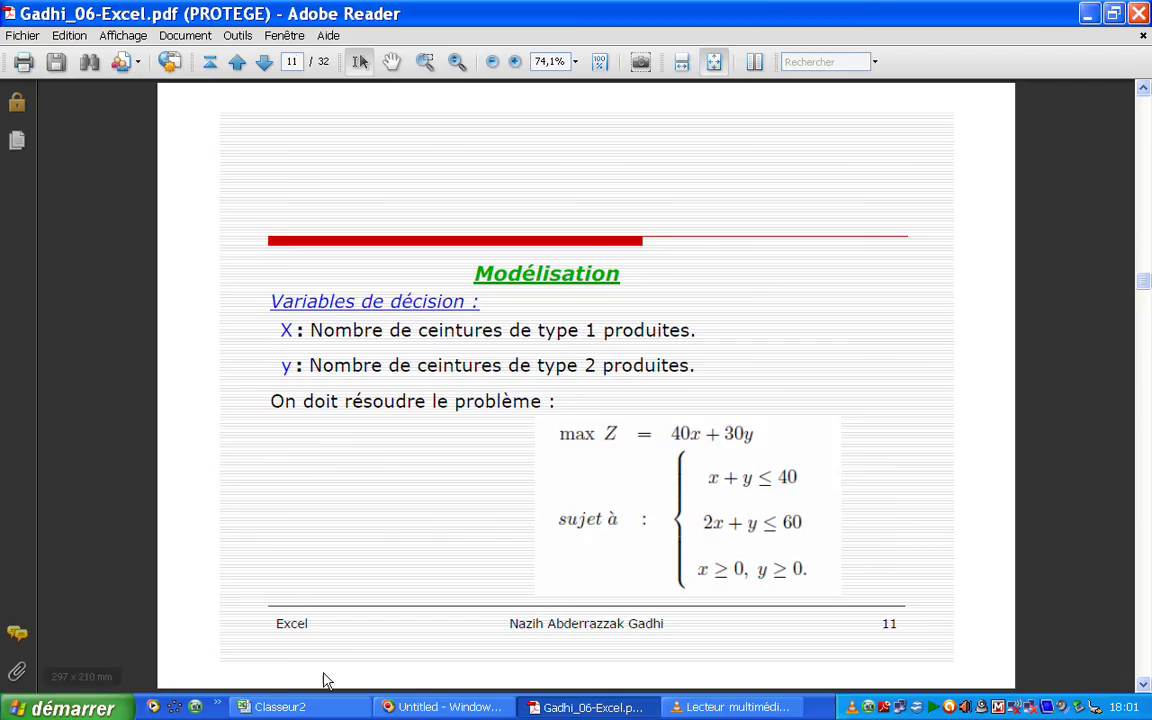
Switch to the Excel workbook Classeur2 and enter the title "Exemple 1" in cell A1.
{"action": "left_click", "coordinate": [334, 714]}
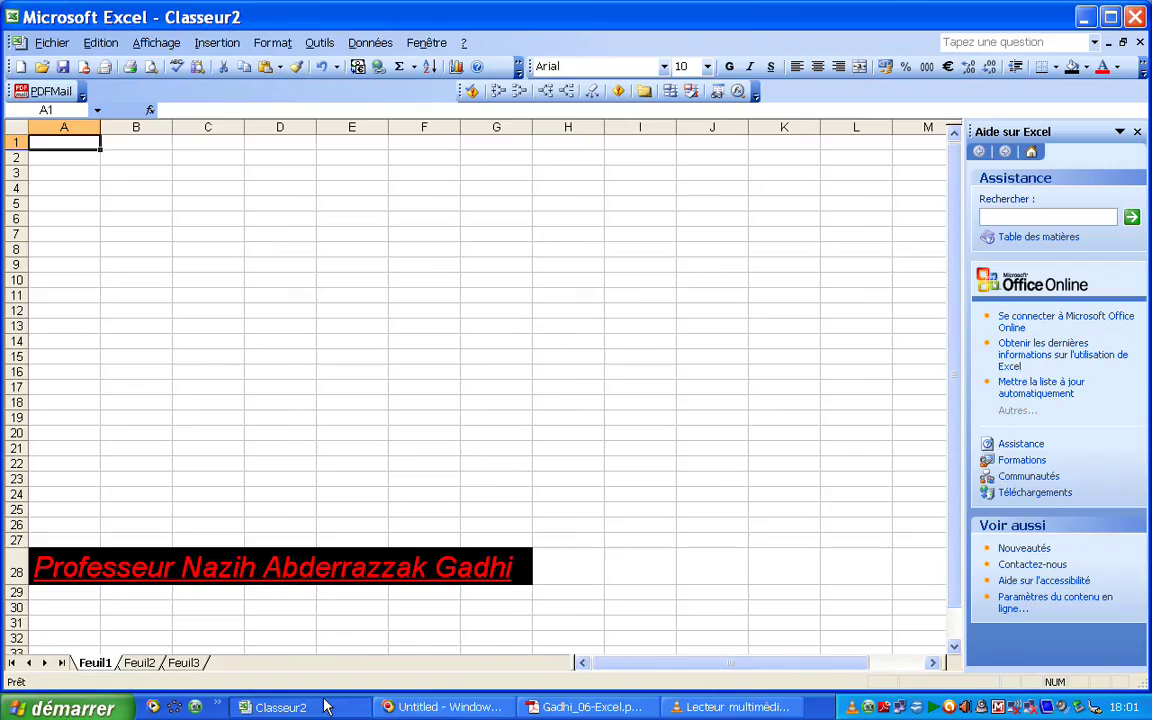
{"action": "type", "text": "Exe"}
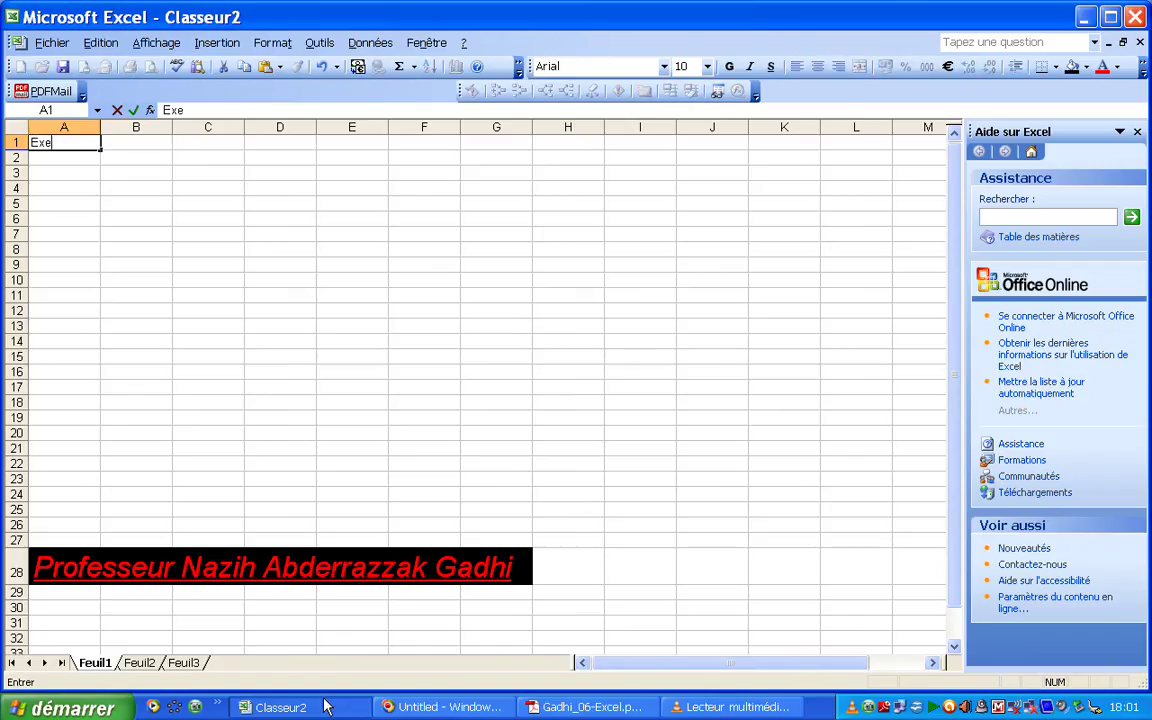
{"action": "type", "text": "mple 1"}
{"action": "key", "text": "ctrl+Return"}
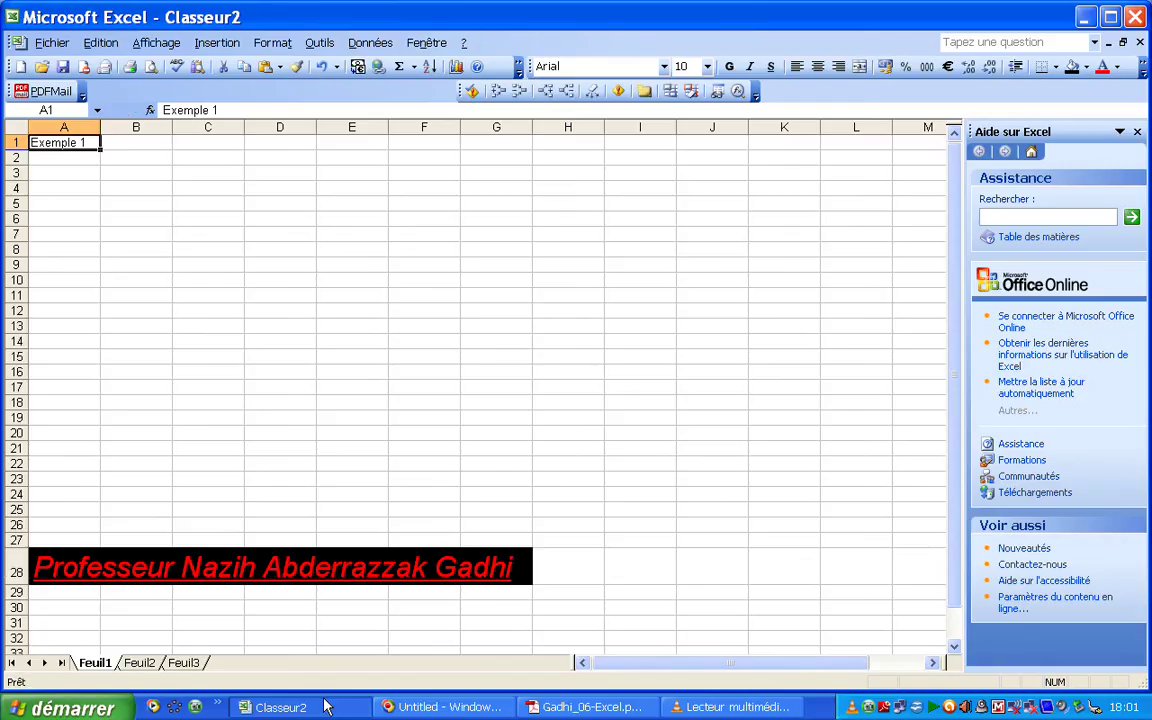
Format the title in A1 as bold, italic, underlined, blue and centred.
{"action": "left_click", "coordinate": [729, 66]}
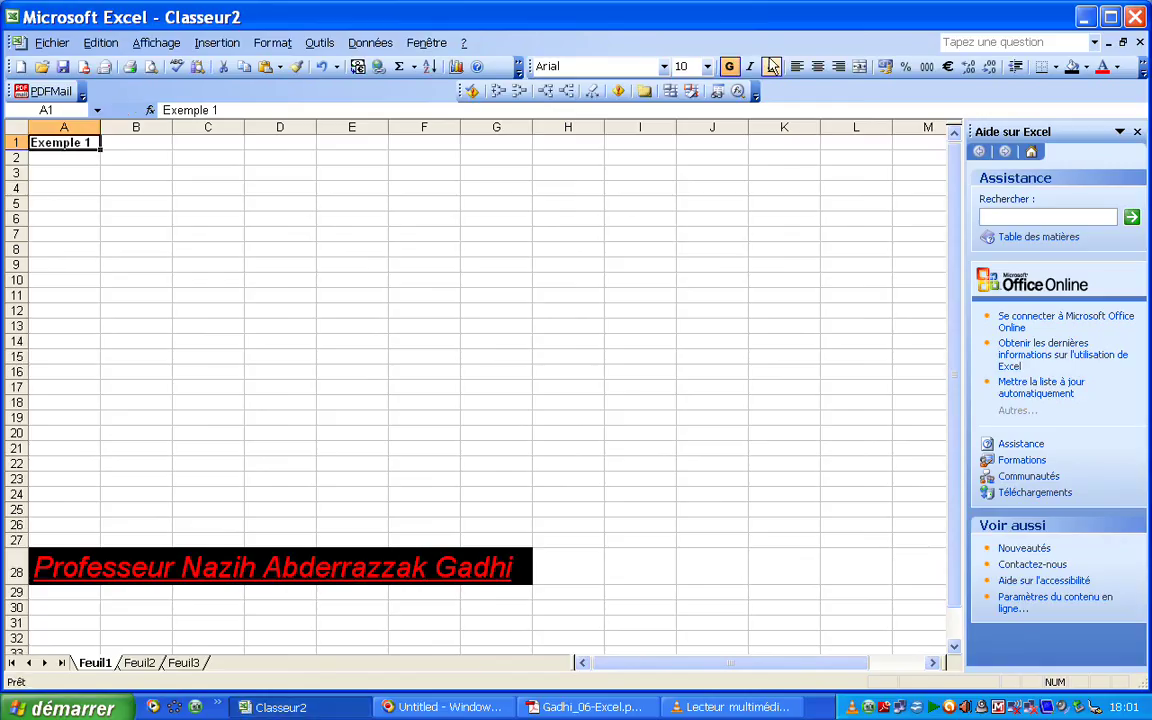
{"action": "left_click", "coordinate": [749, 66]}
{"action": "left_click", "coordinate": [771, 66]}
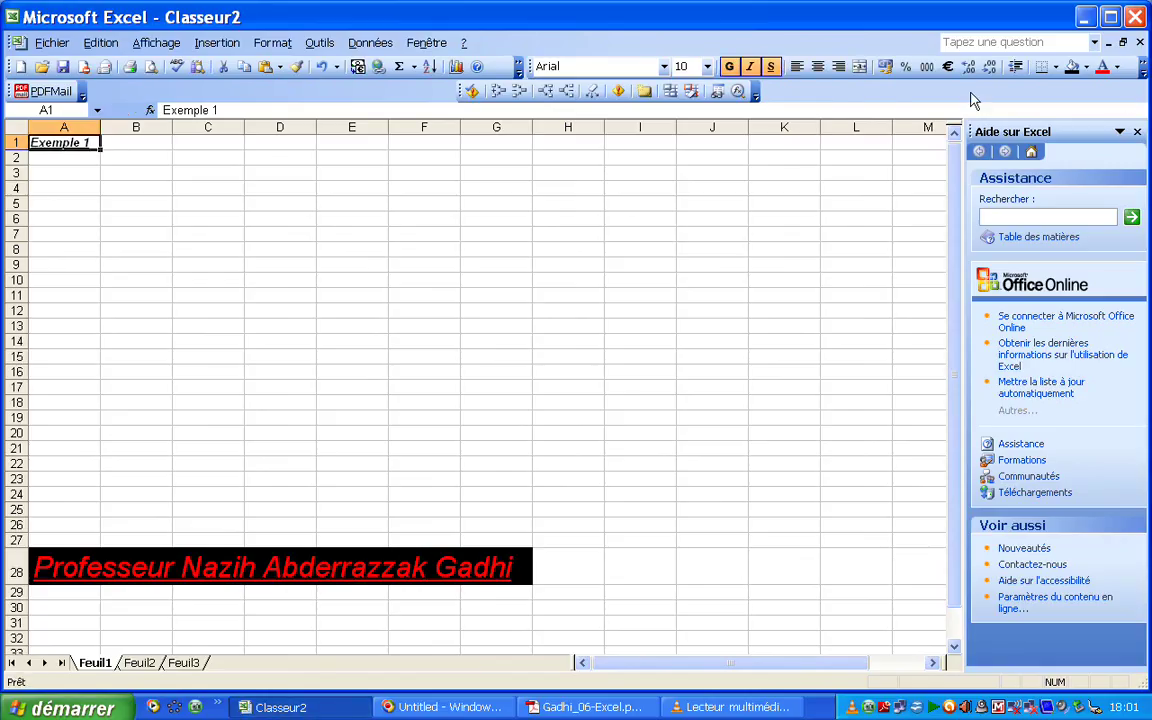
{"action": "left_click", "coordinate": [1116, 67]}
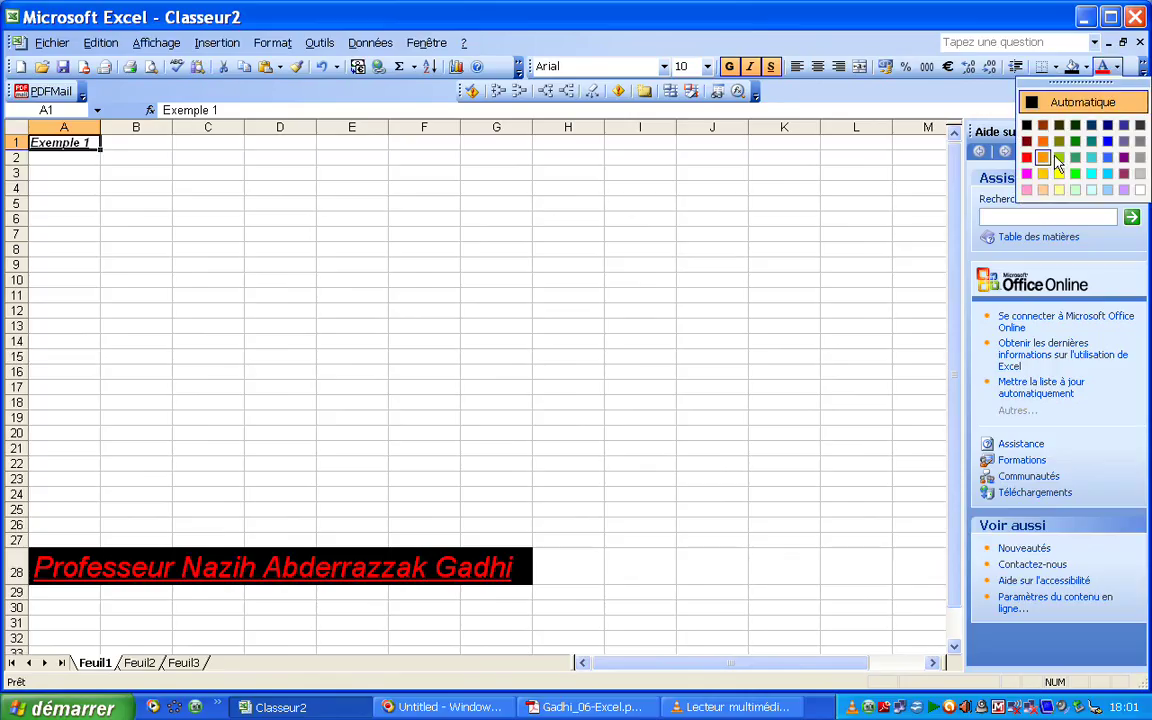
{"action": "left_click", "coordinate": [1107, 157]}
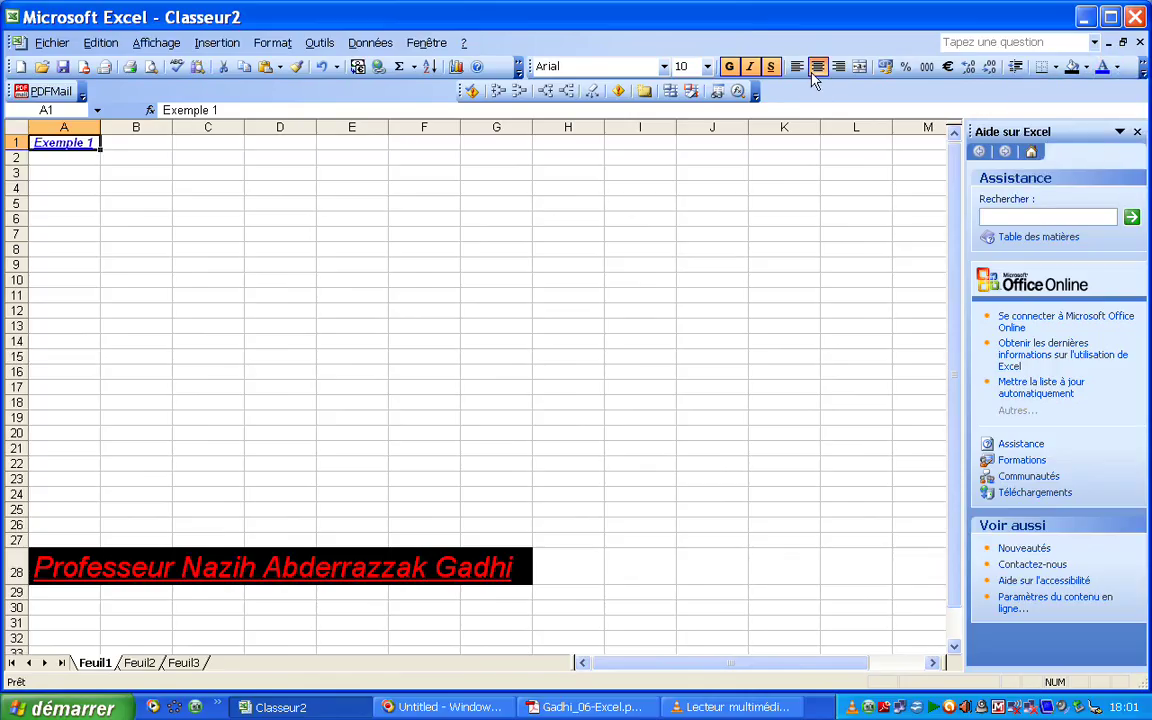
{"action": "left_click", "coordinate": [843, 232]}
Enter the column headers "C1" in cell C2 and "C2" in cell D2.
{"action": "left_click", "coordinate": [64, 161]}
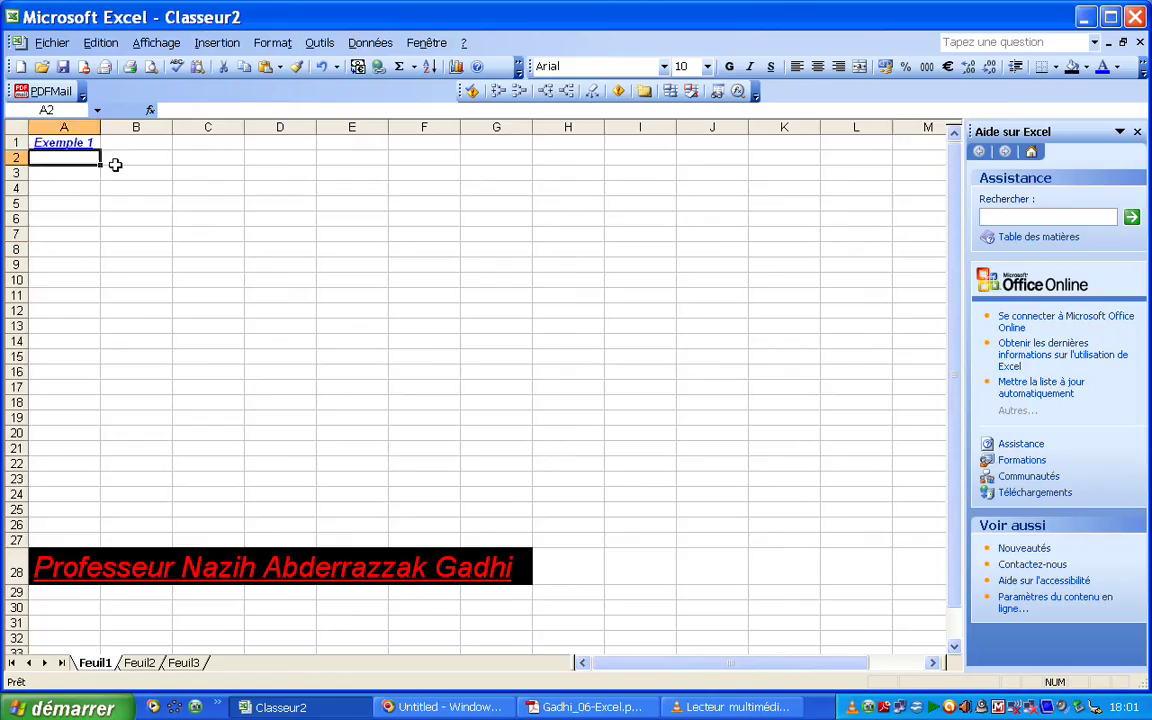
{"action": "left_click", "coordinate": [215, 157]}
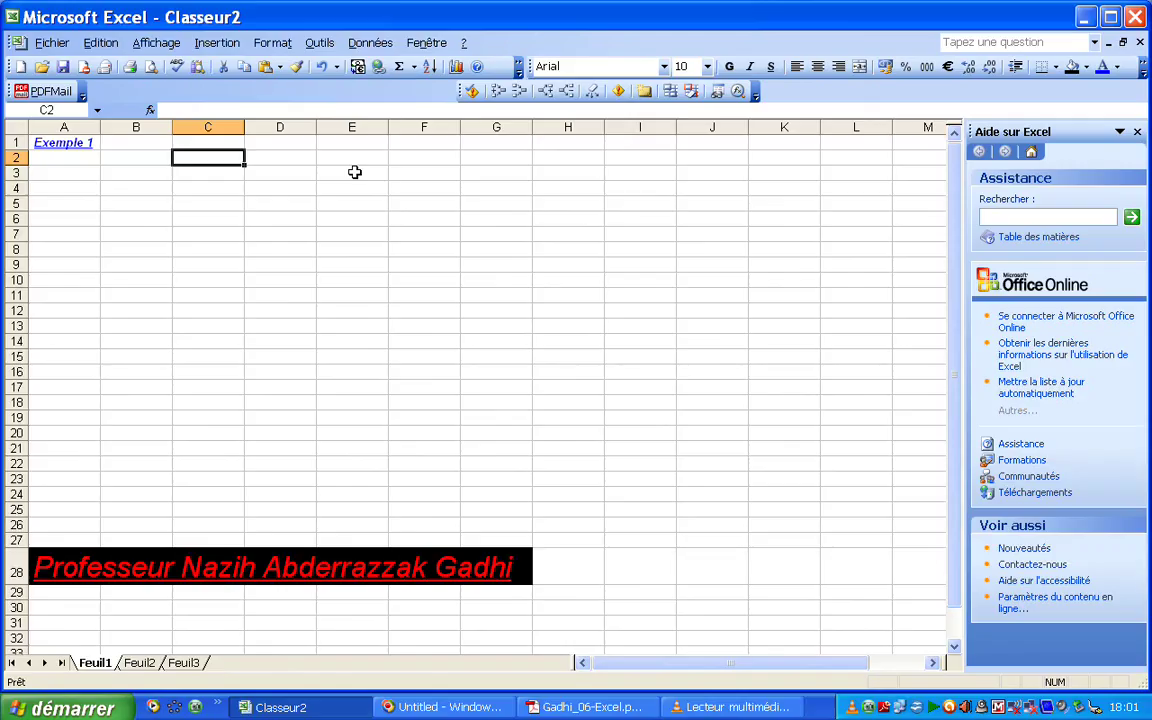
{"action": "type", "text": "C1"}
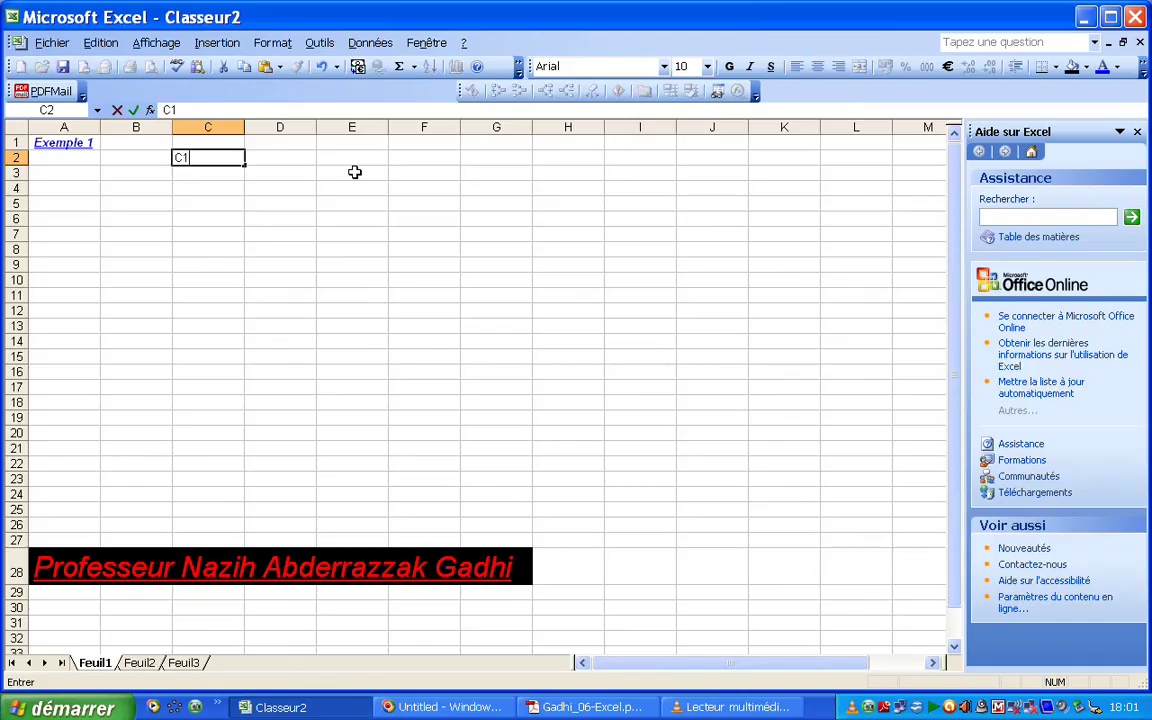
{"action": "left_click", "coordinate": [281, 155]}
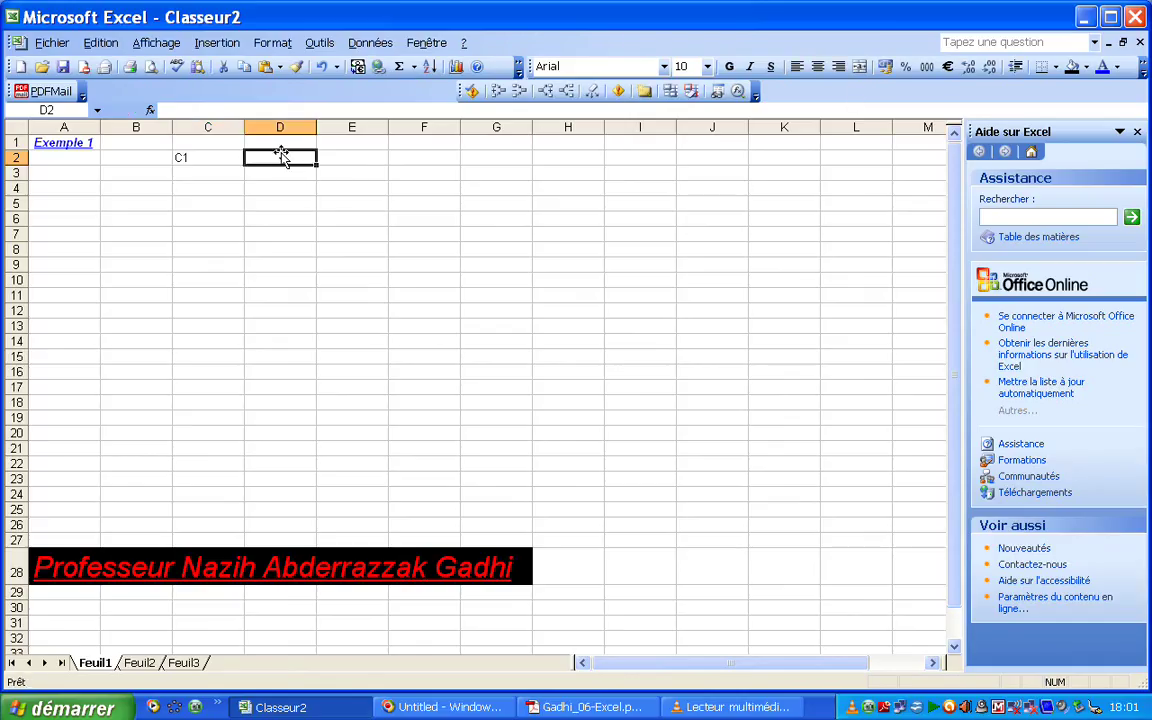
{"action": "type", "text": "C2"}
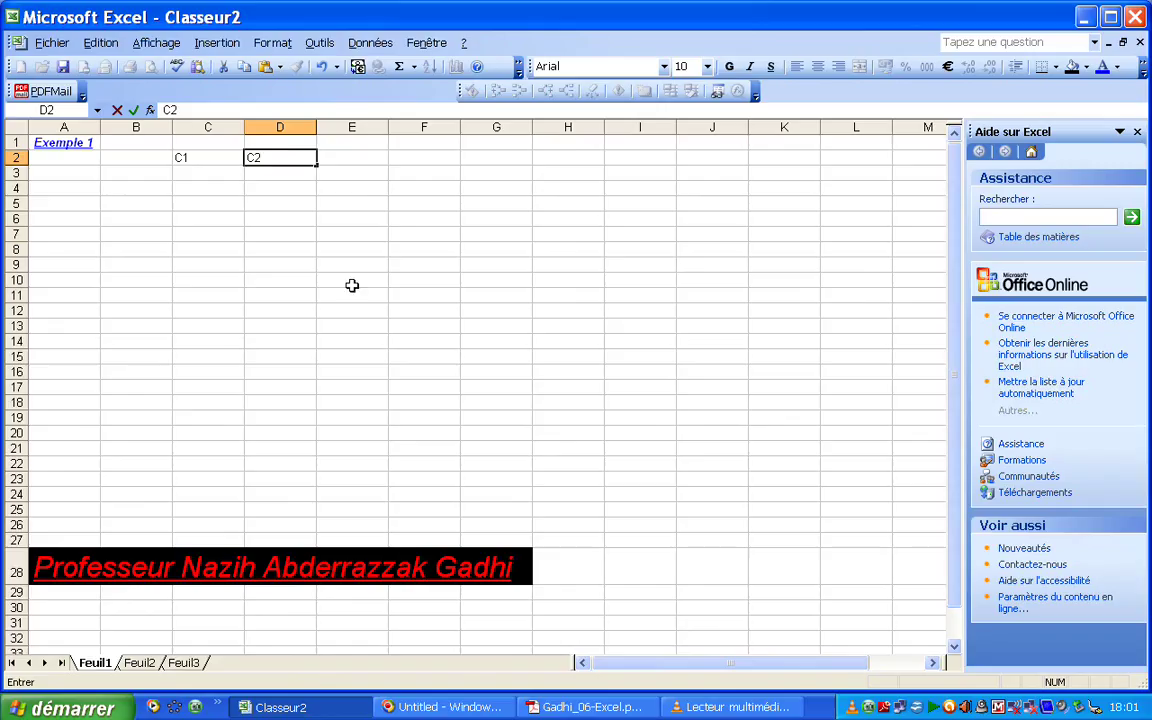
Enter the unit values 40 in cell C3 and 30 in cell D3 under the belt headers.
{"action": "left_click", "coordinate": [193, 172]}
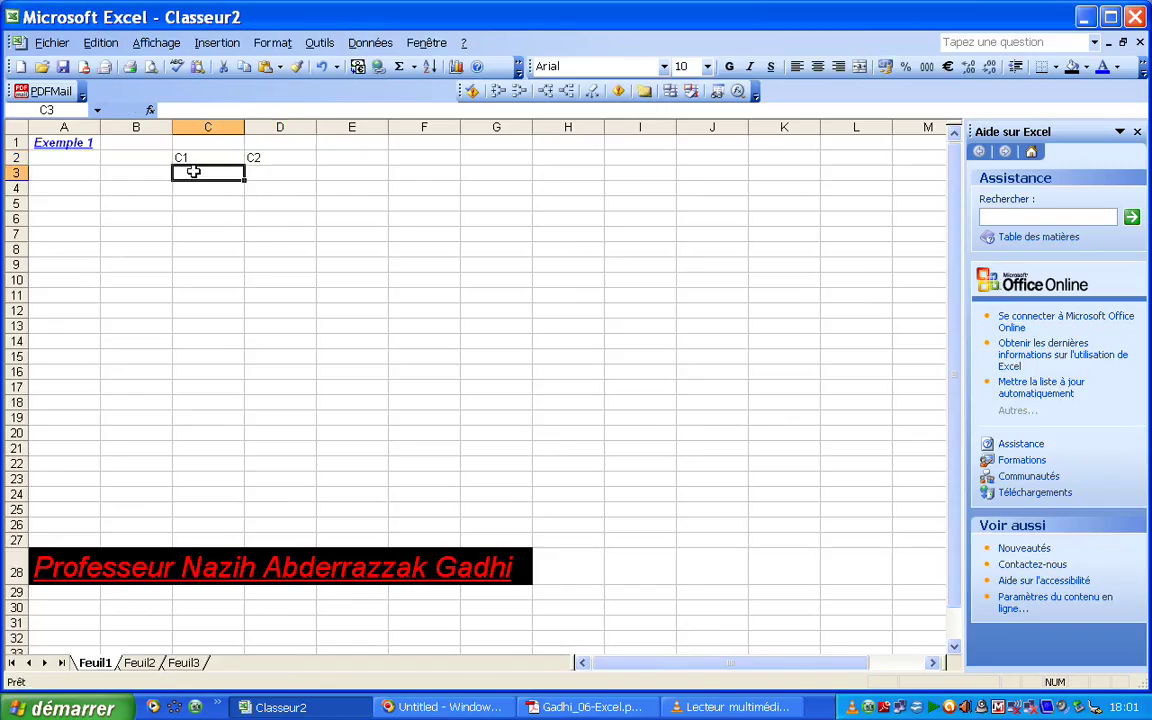
{"action": "type", "text": "40"}
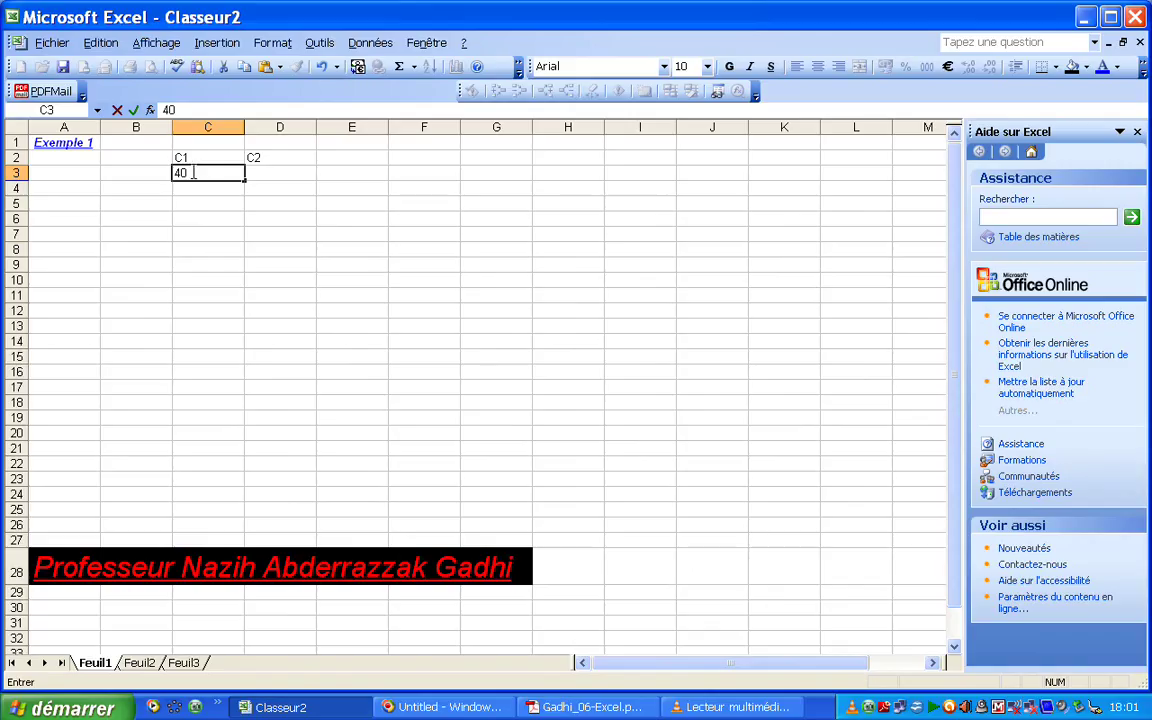
{"action": "left_click", "coordinate": [258, 172]}
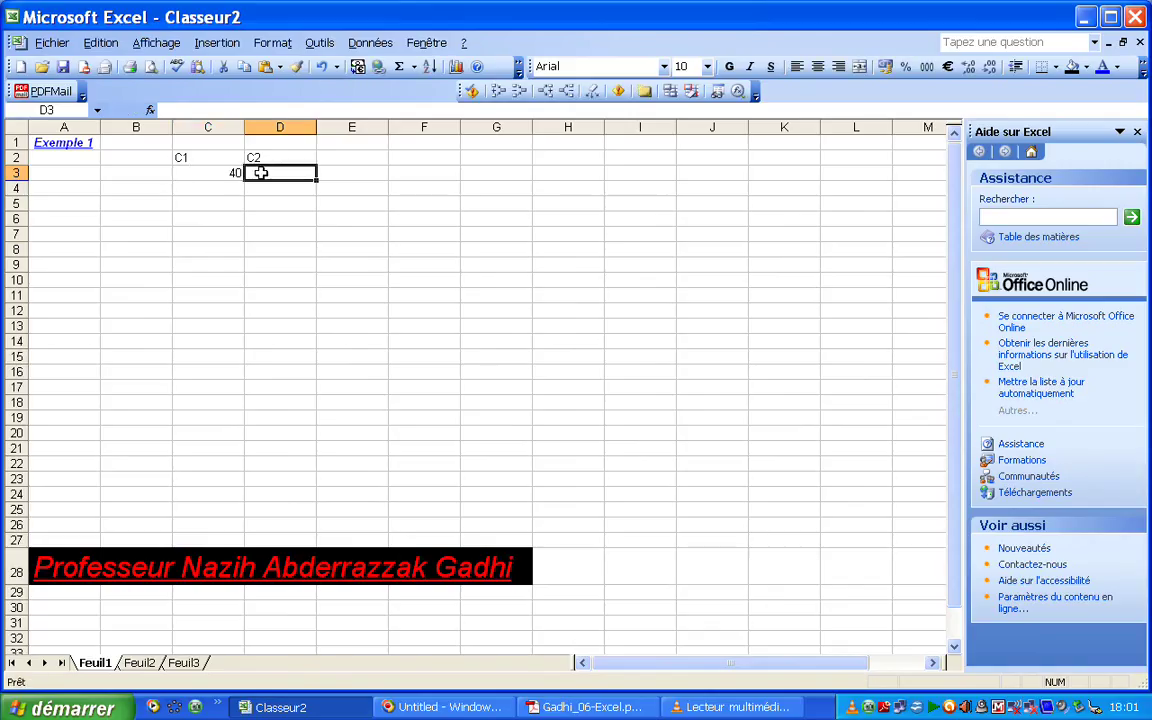
{"action": "type", "text": "30"}
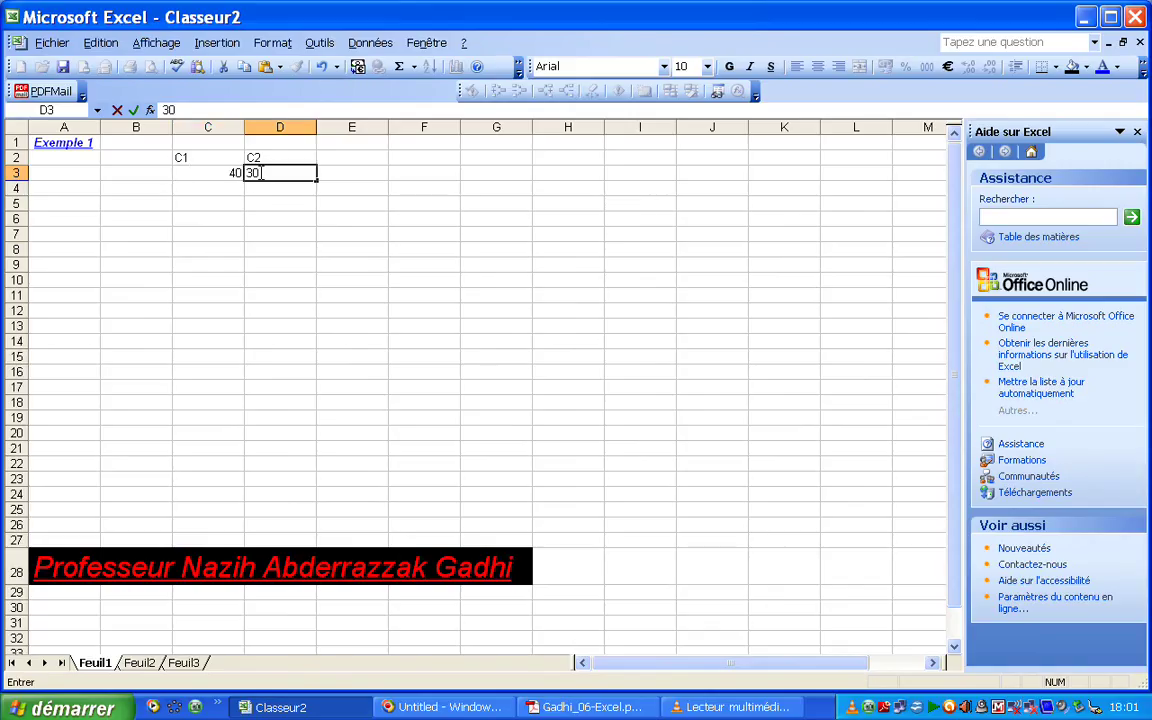
{"action": "left_click", "coordinate": [138, 171]}
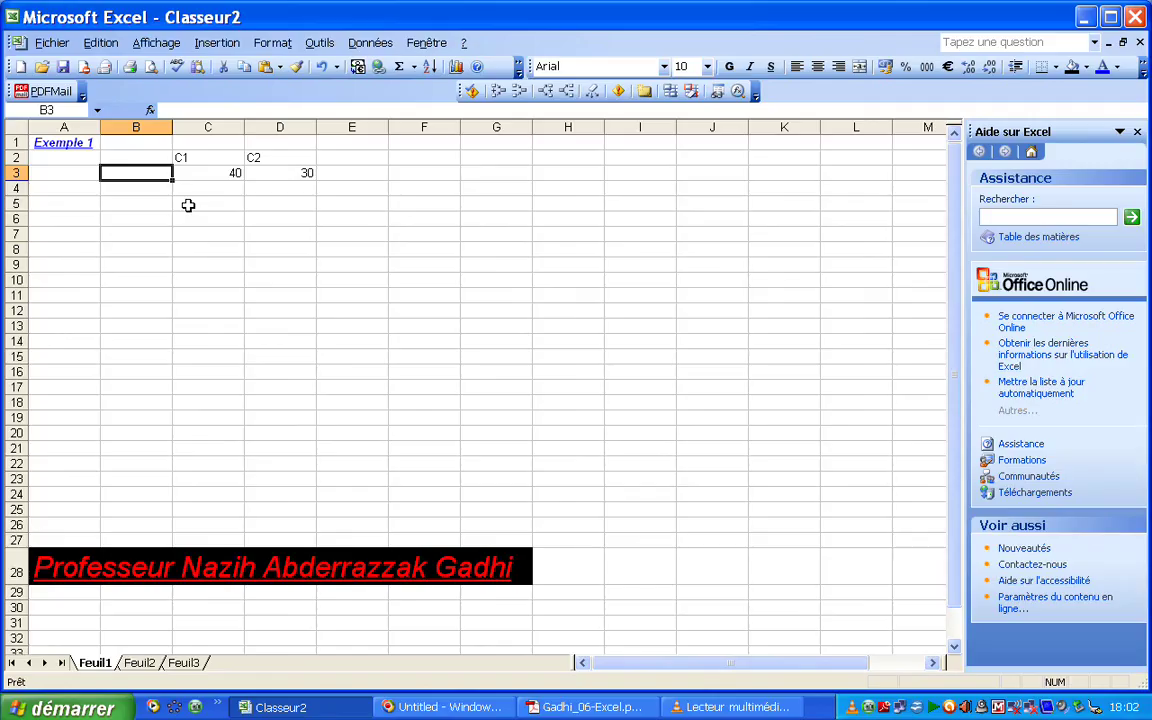
Enter the row labels "Quantités" in cell B4 and "Profit" in cell B5.
{"action": "left_click", "coordinate": [140, 188]}
{"action": "type", "text": "Q"}
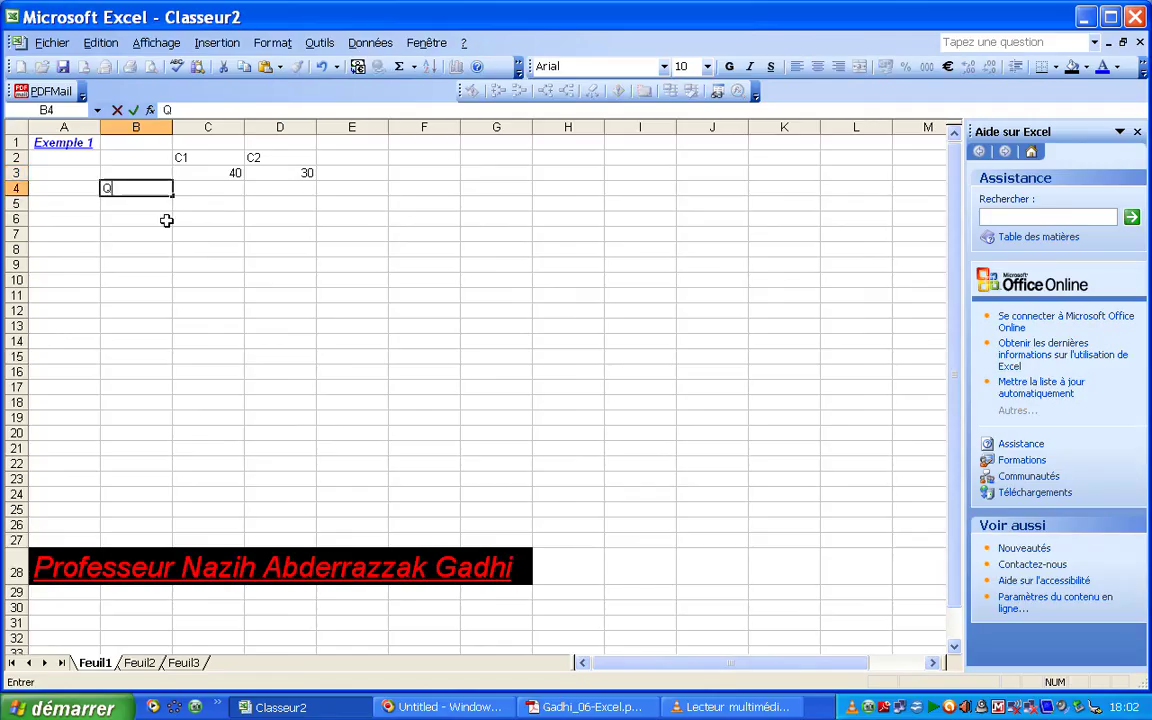
{"action": "type", "text": "uantités"}
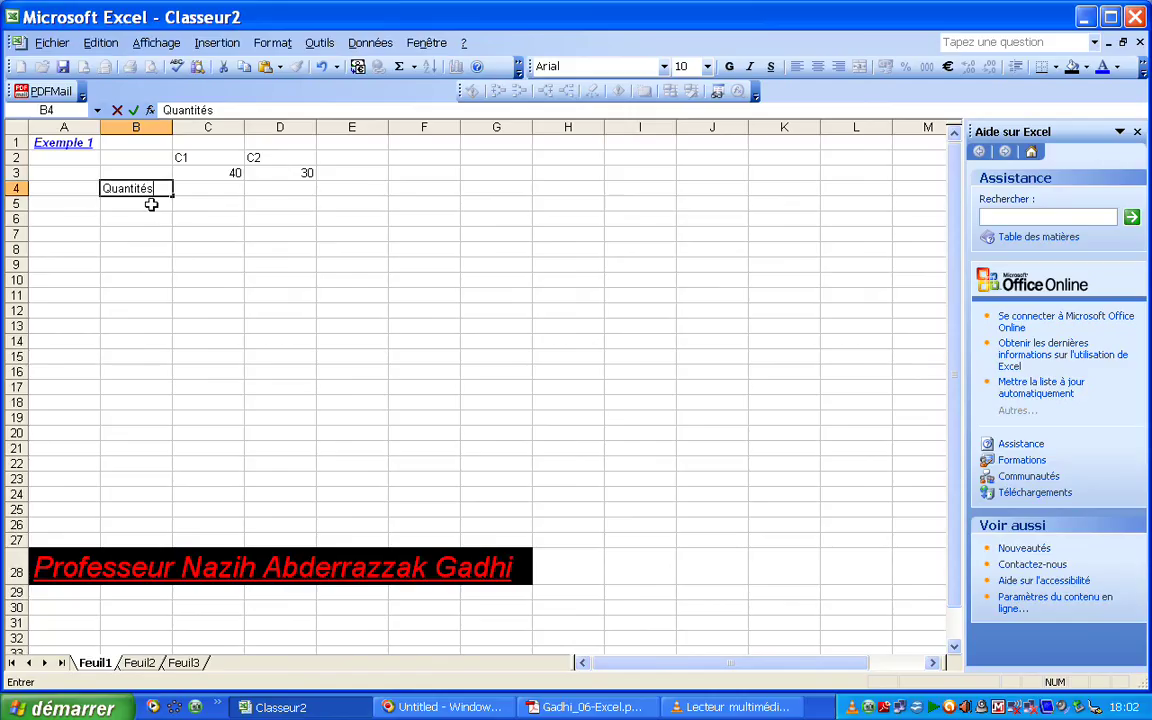
{"action": "left_click", "coordinate": [152, 199]}
{"action": "type", "text": "Profi"}
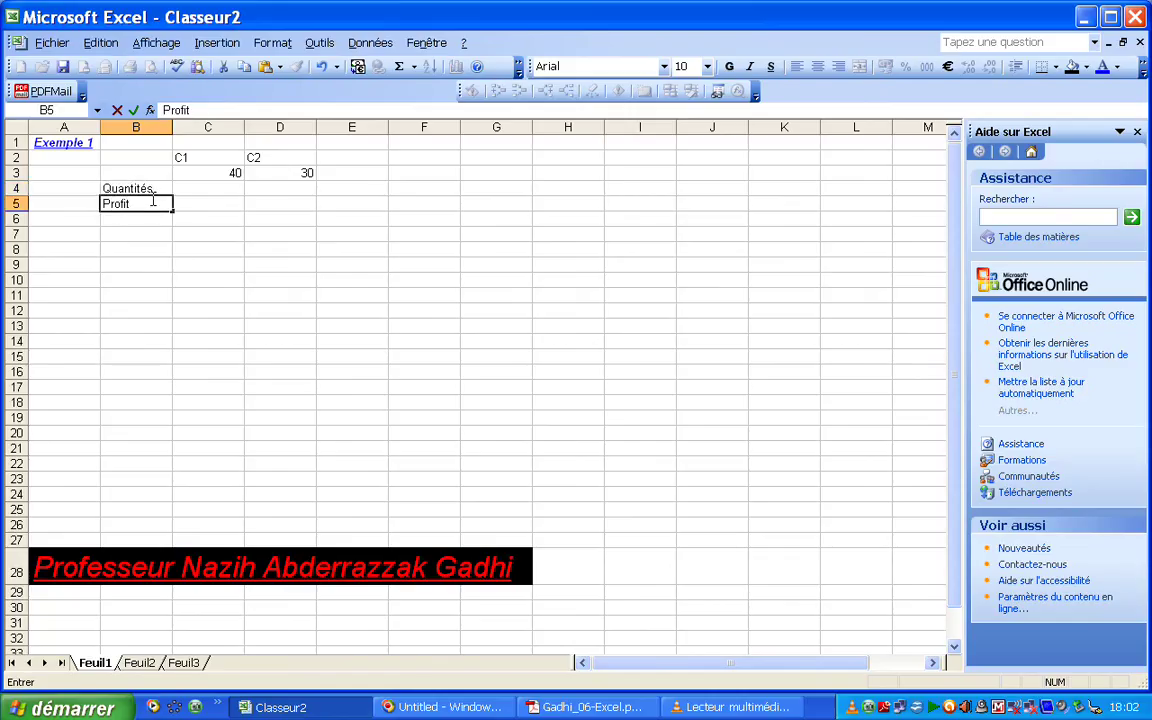
{"action": "type", "text": "t"}
{"action": "left_click", "coordinate": [220, 201]}
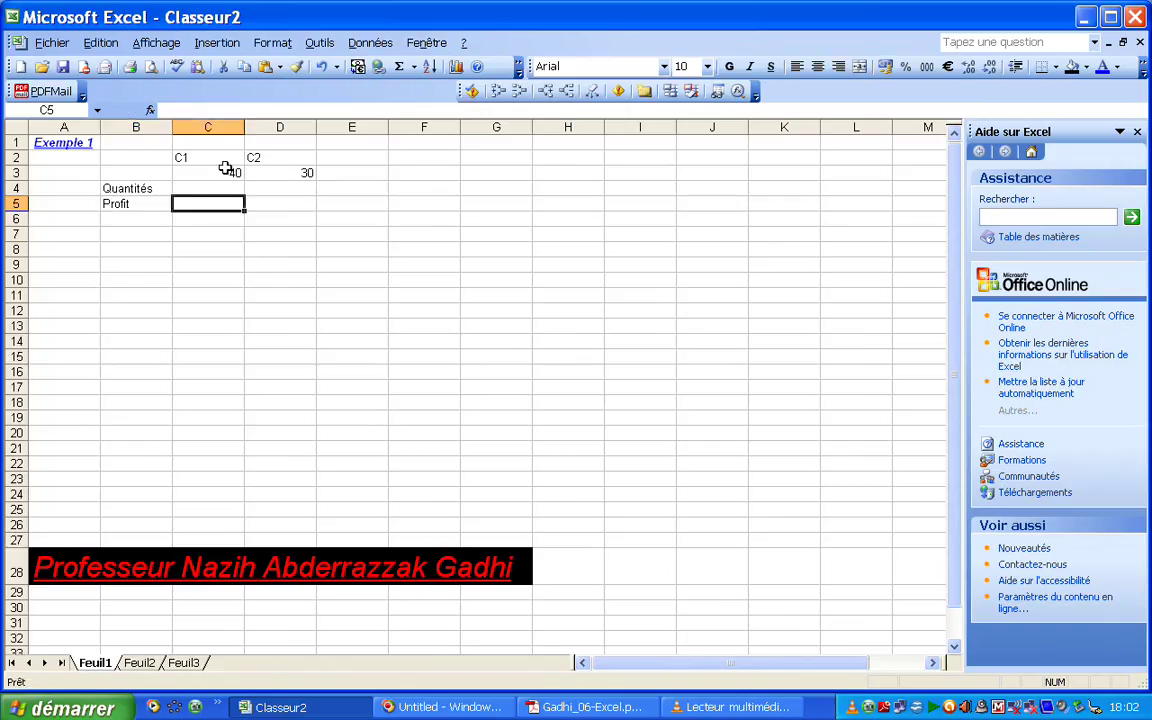
Centre the headers C1 and C2 and the values 40 and 30 in cells C2 to D3.
{"action": "left_click", "coordinate": [213, 159]}
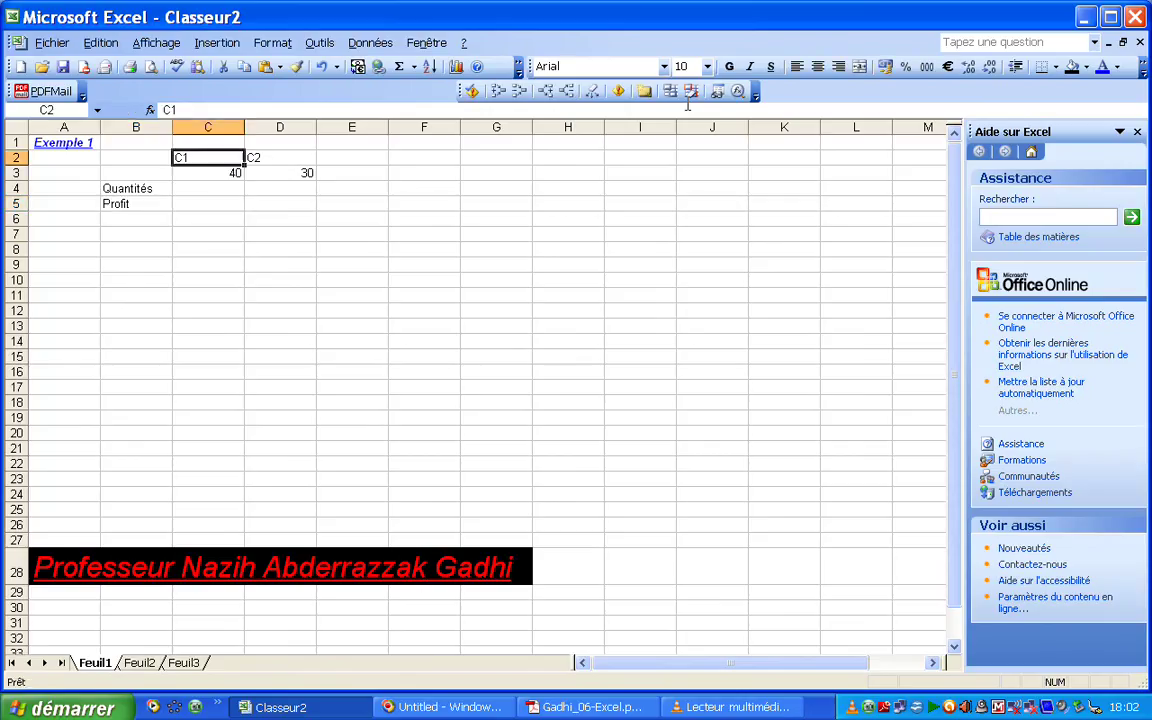
{"action": "left_click", "coordinate": [817, 66]}
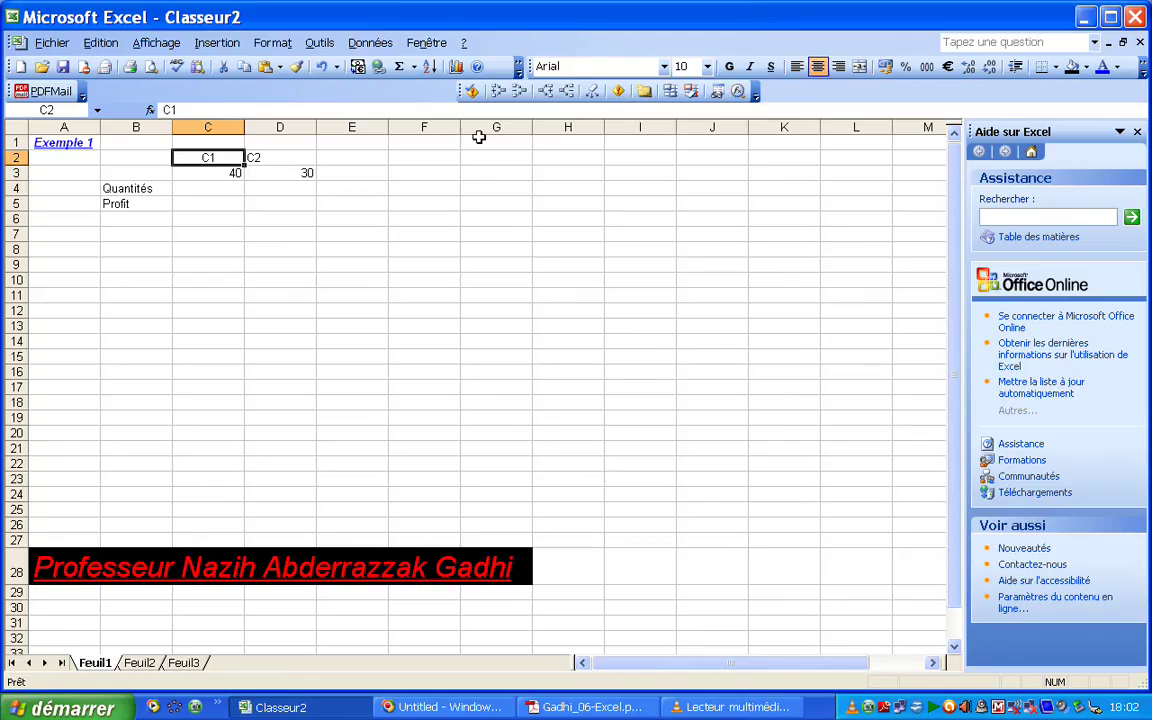
{"action": "left_click", "coordinate": [283, 157]}
{"action": "left_click", "coordinate": [817, 66]}
{"action": "left_click", "coordinate": [210, 174]}
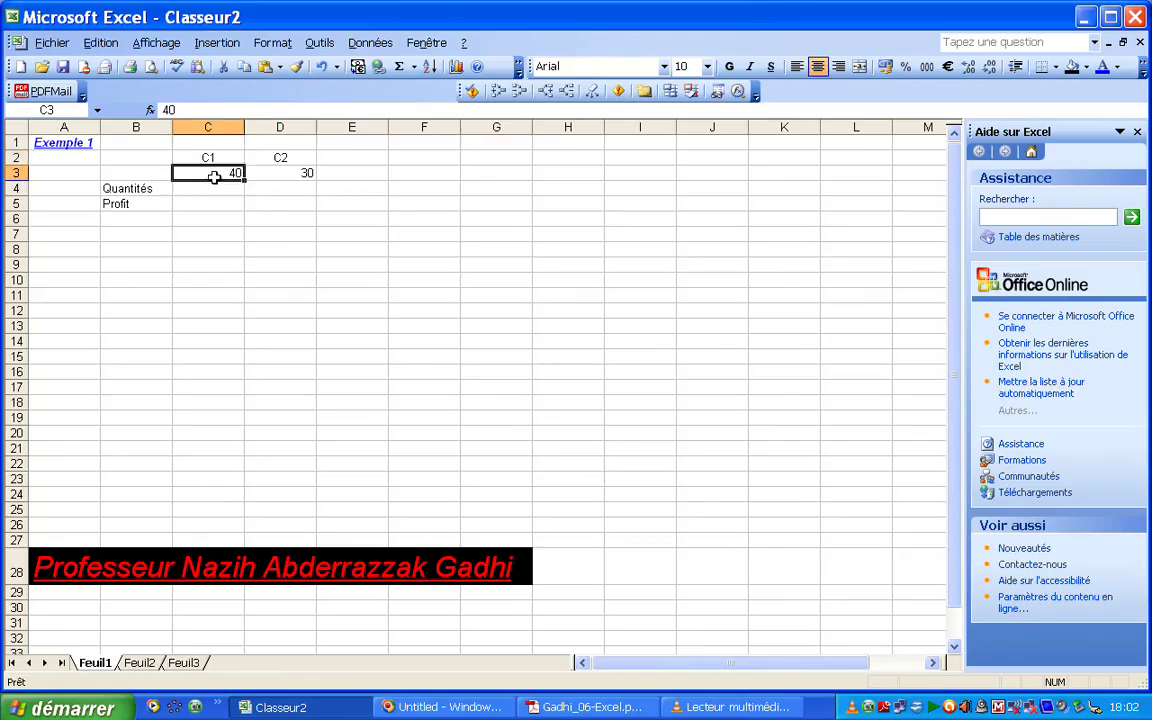
{"action": "left_click", "coordinate": [817, 66]}
{"action": "left_click", "coordinate": [300, 173]}
{"action": "left_click", "coordinate": [817, 66]}
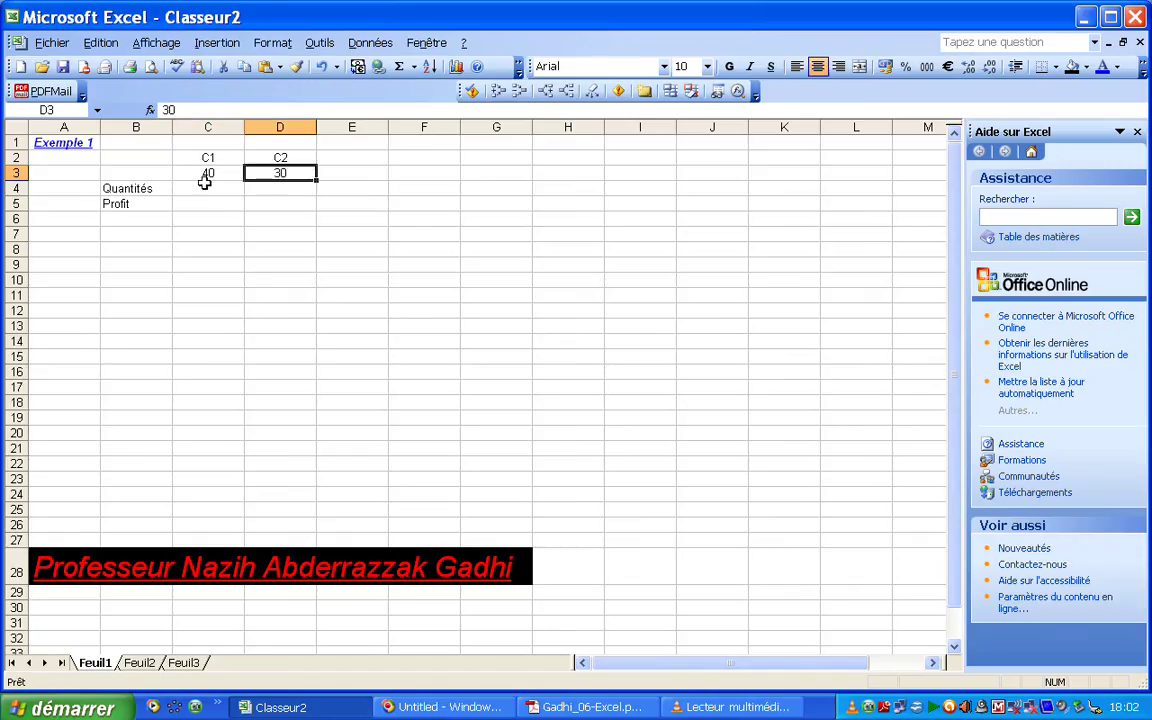
Label the row of values 40 and 30 as "coûts" in cell B3.
{"action": "left_click", "coordinate": [147, 174]}
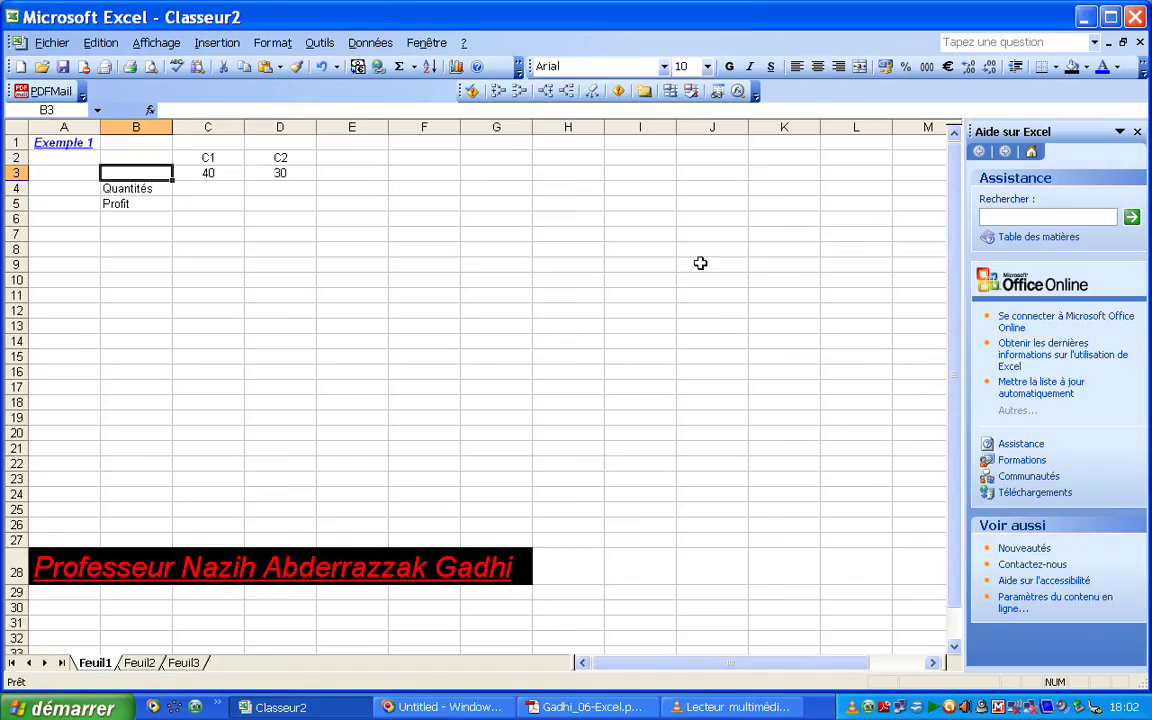
{"action": "type", "text": "couts"}
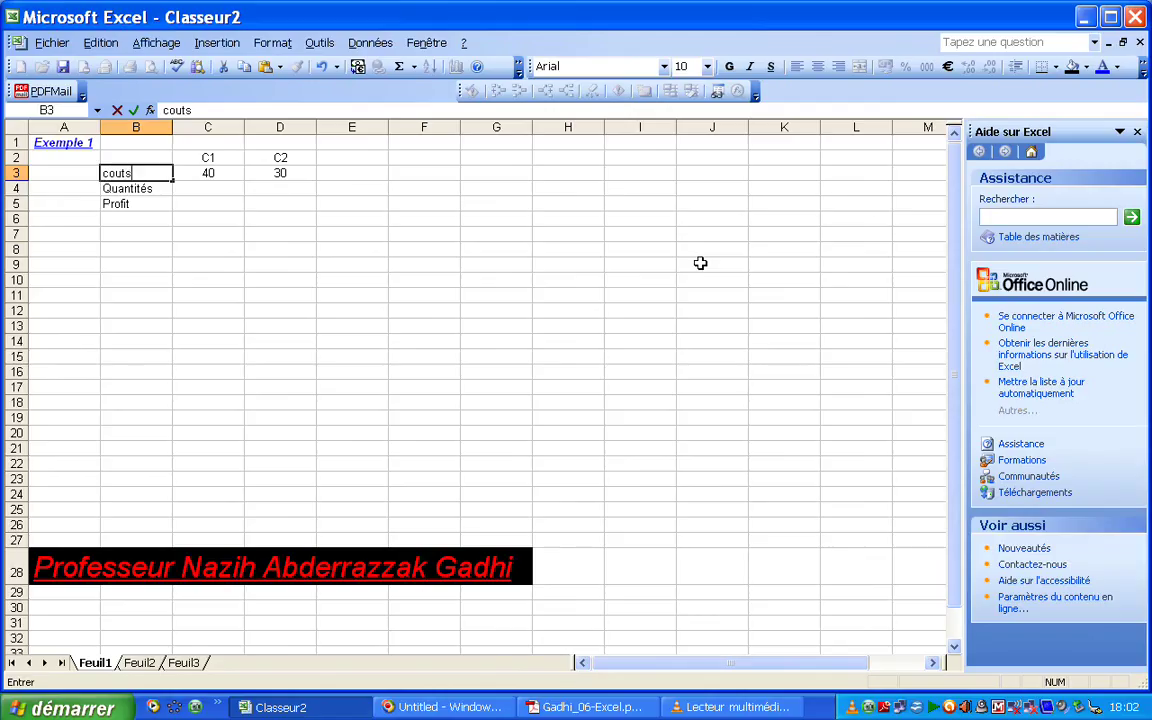
{"action": "left_click", "coordinate": [122, 173]}
{"action": "key", "text": "BackSpace"}
{"action": "type", "text": "û"}
Enter the profit formula =C3*C4 for belt C1 in cell C5.
{"action": "left_click", "coordinate": [222, 201]}
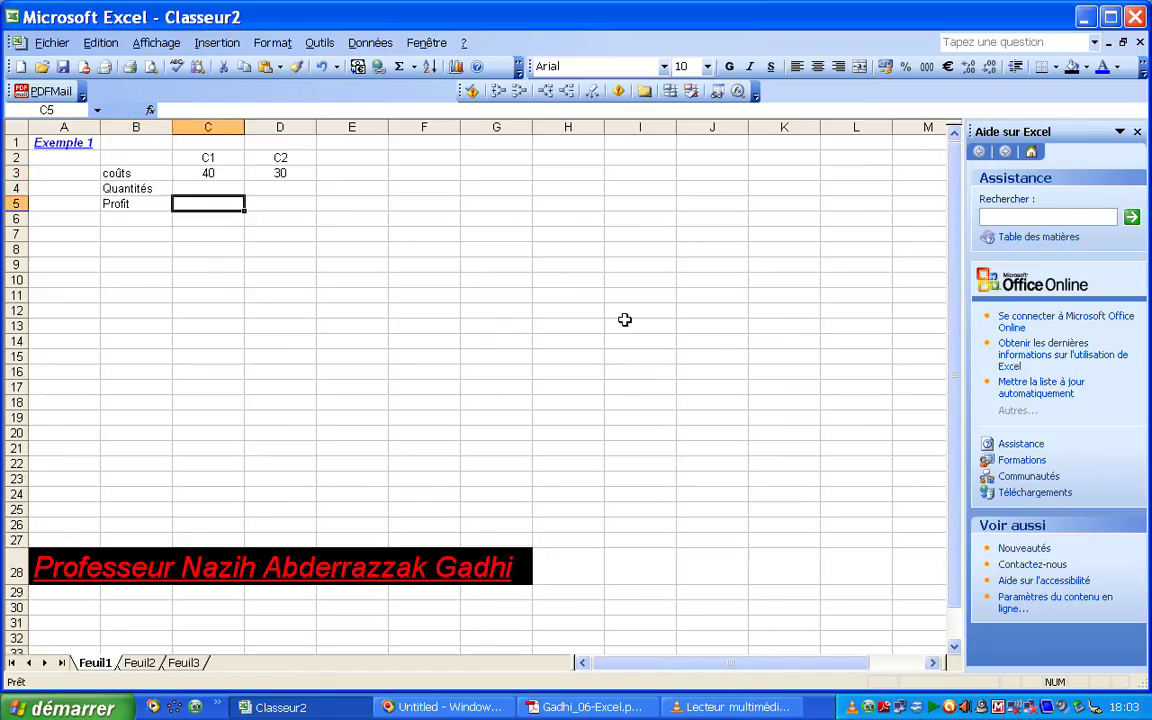
{"action": "type", "text": "="}
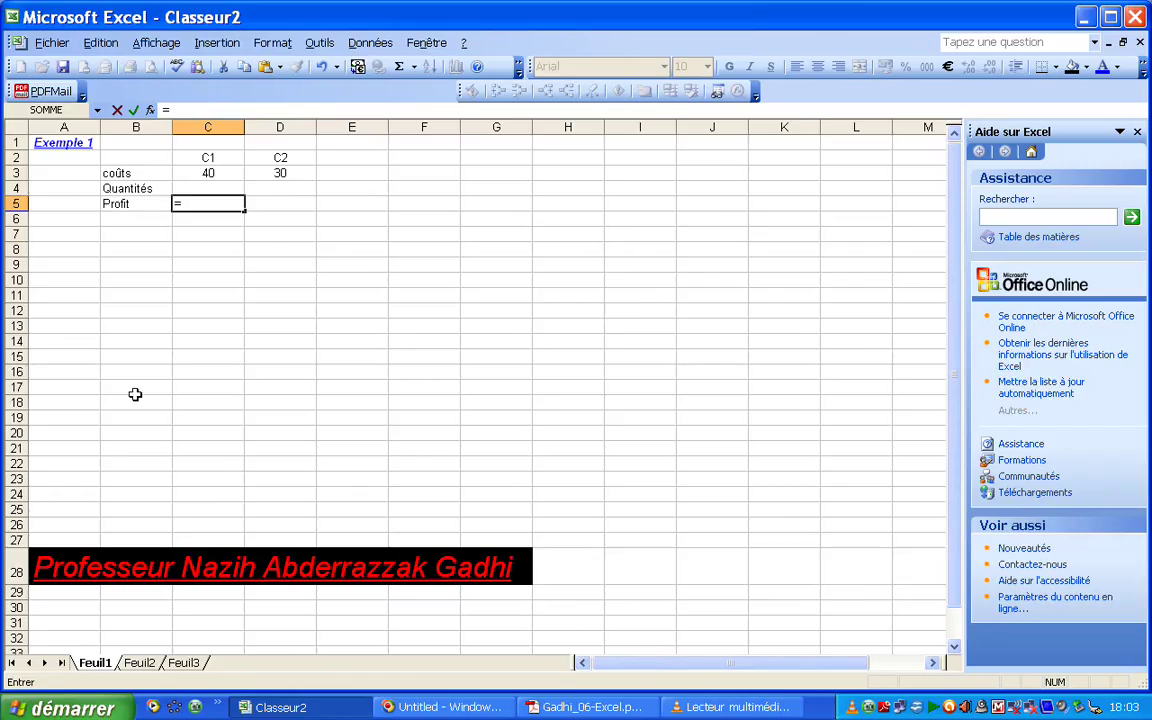
{"action": "left_click", "coordinate": [214, 173]}
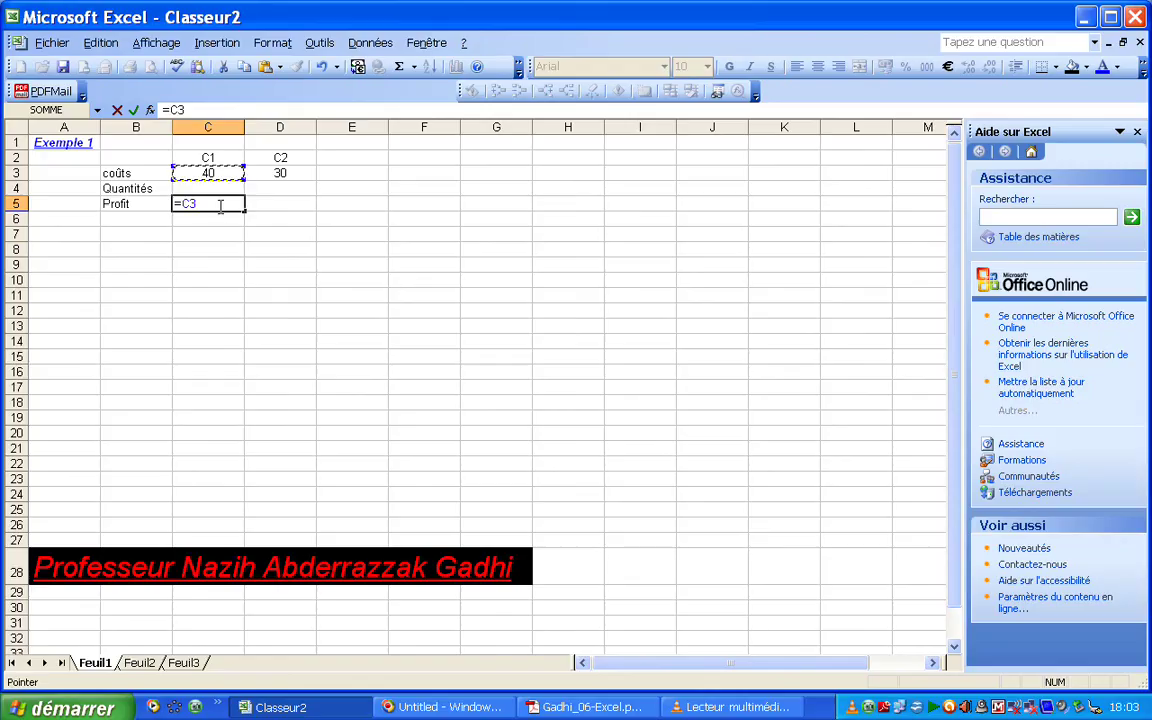
{"action": "type", "text": "*"}
{"action": "left_click", "coordinate": [226, 186]}
{"action": "key", "text": "Return"}
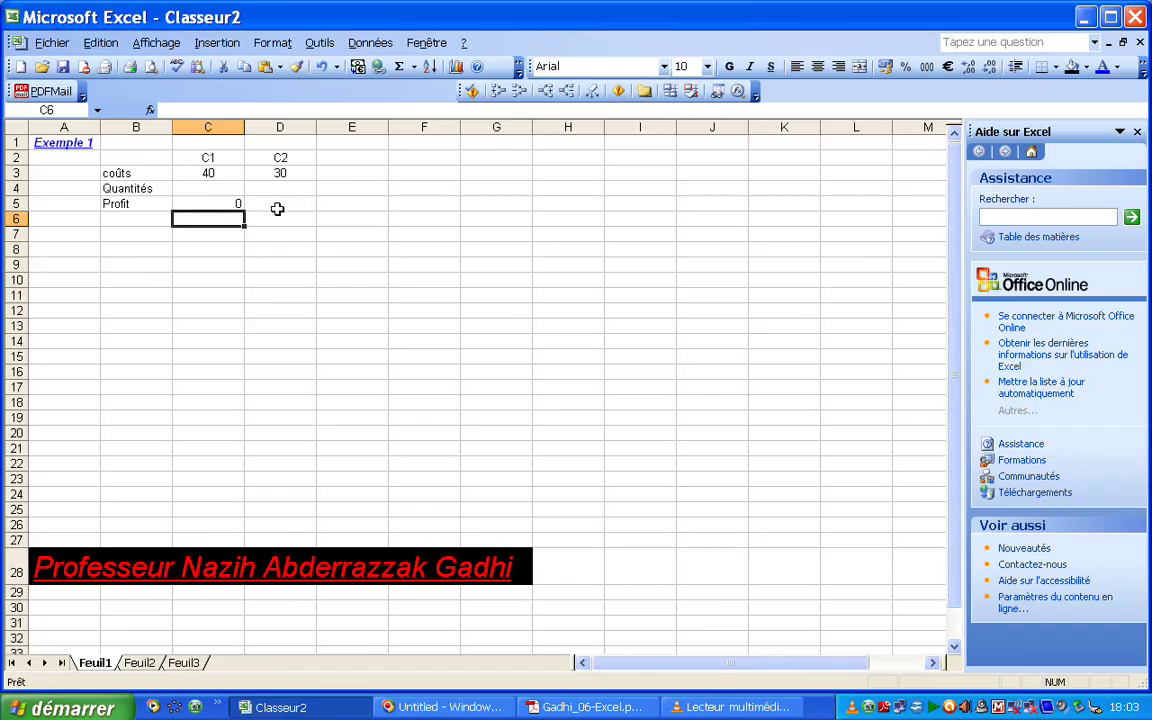
Enter the profit formula =D3*D4 for belt C2 in cell D5.
{"action": "left_click", "coordinate": [277, 208]}
{"action": "type", "text": "="}
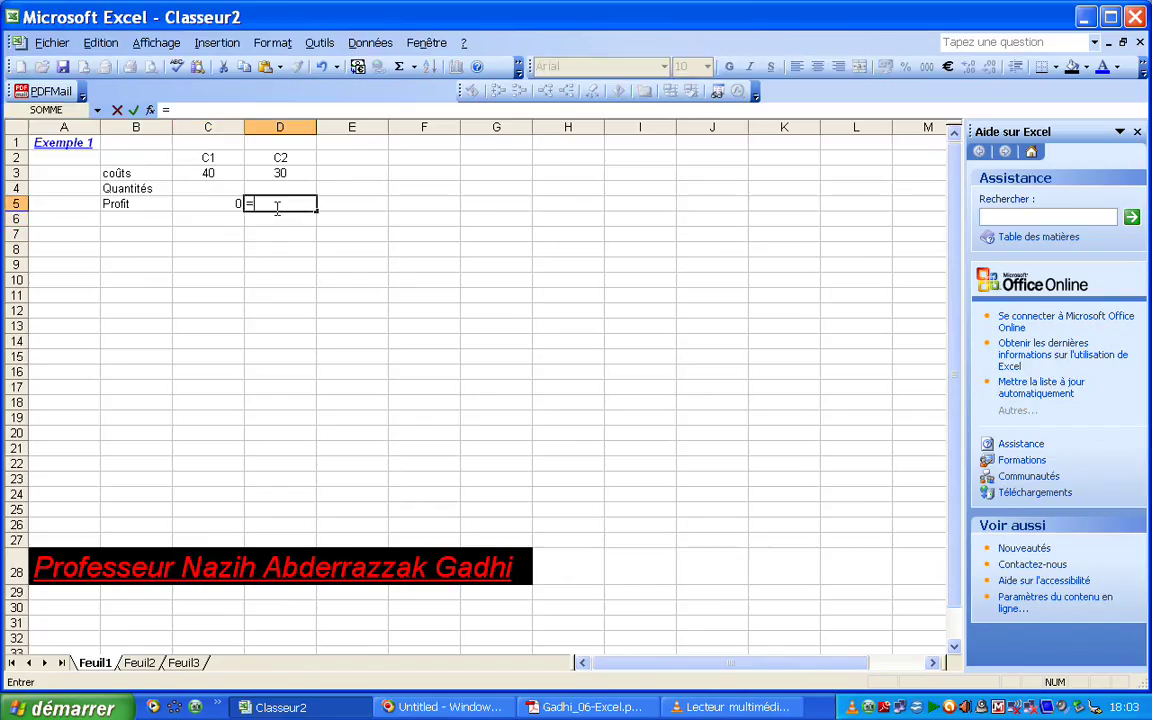
{"action": "left_click", "coordinate": [291, 173]}
{"action": "type", "text": "*"}
{"action": "left_click", "coordinate": [298, 186]}
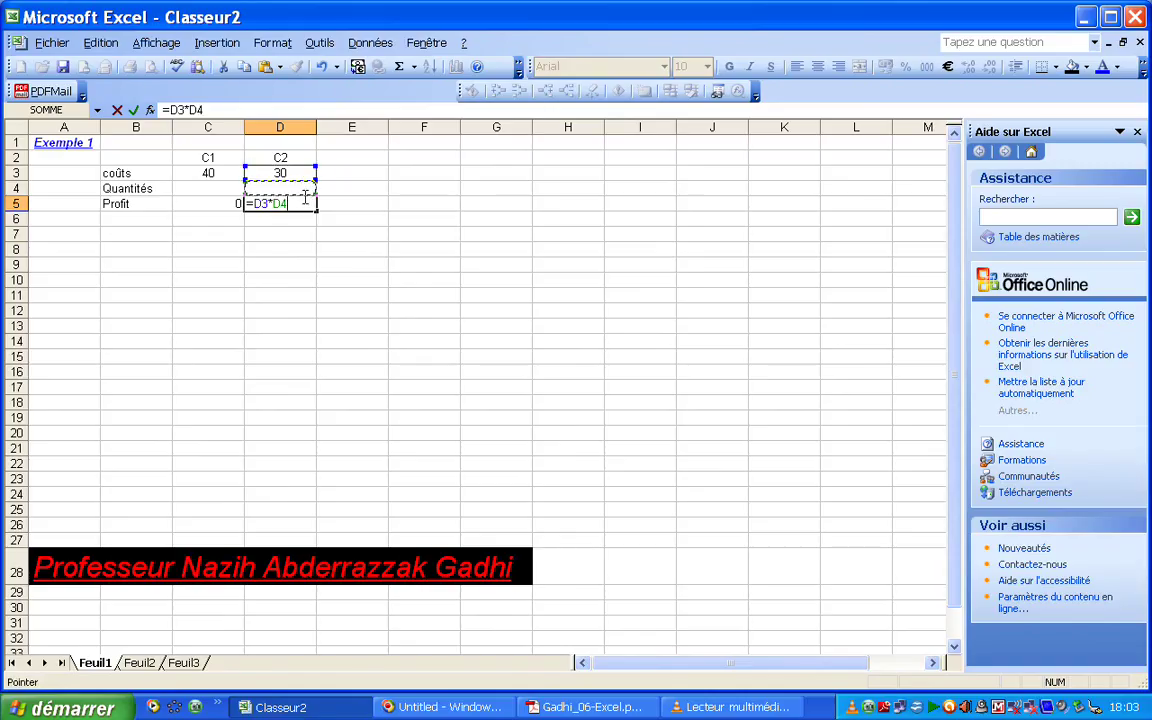
{"action": "key", "text": "Return"}
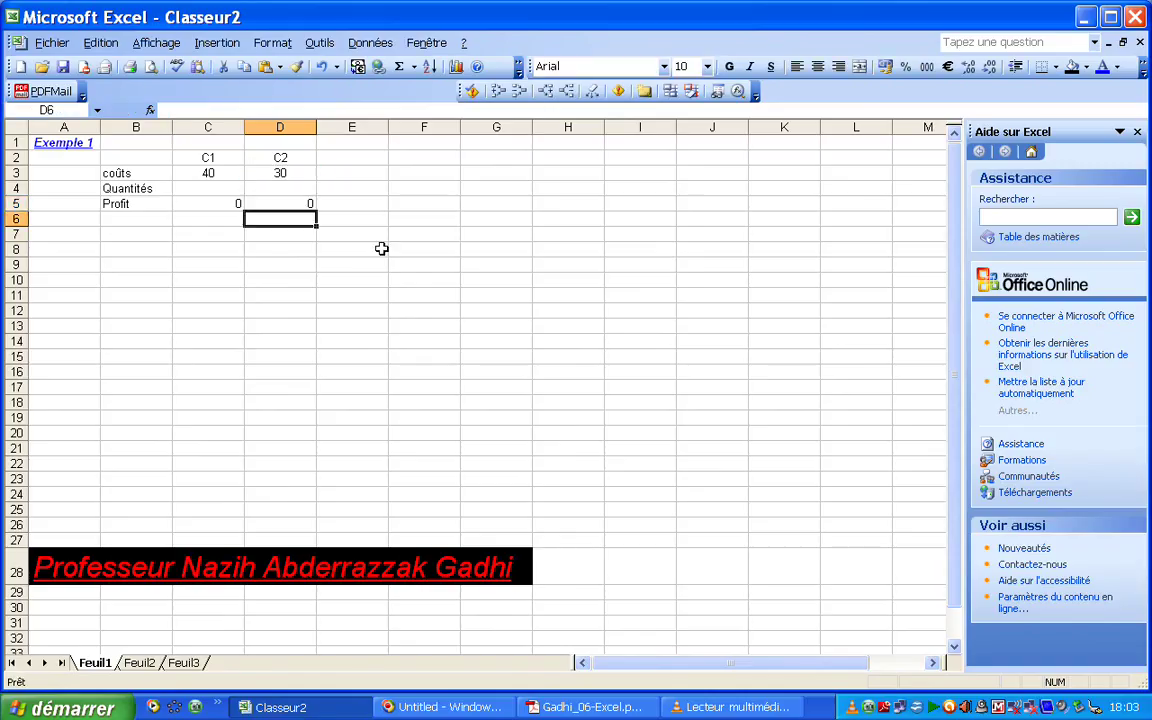
Enter the label "Profit Total" in cell E4.
{"action": "left_click", "coordinate": [352, 192]}
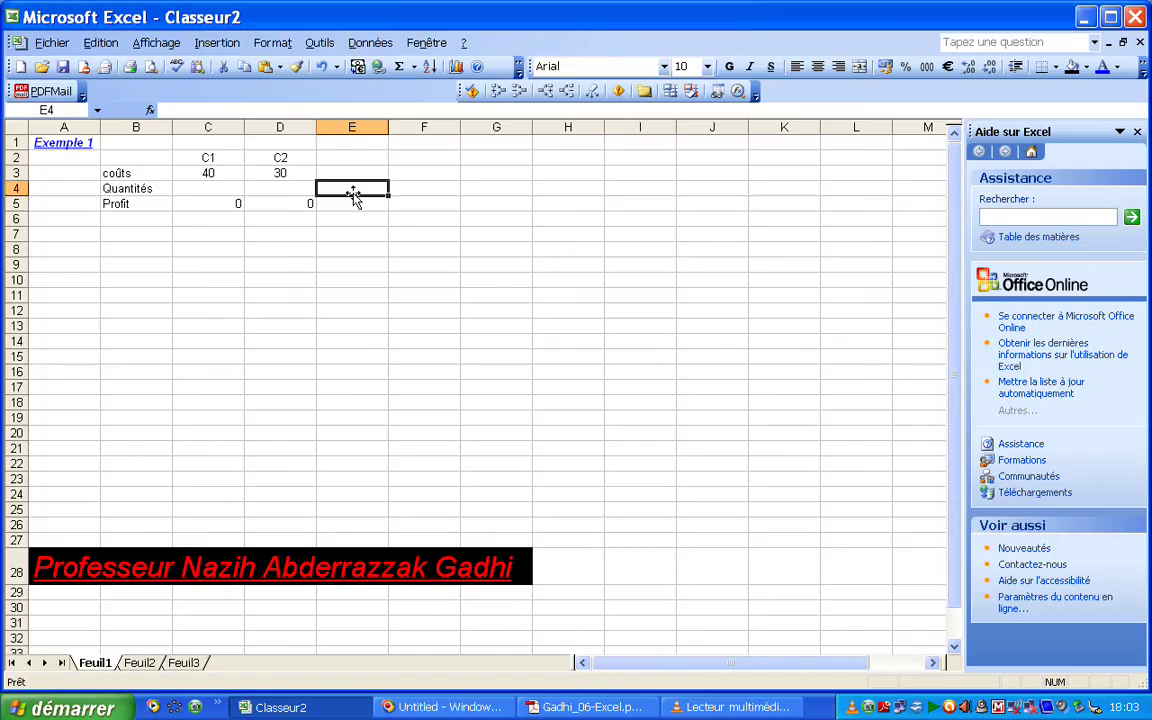
{"action": "type", "text": "P"}
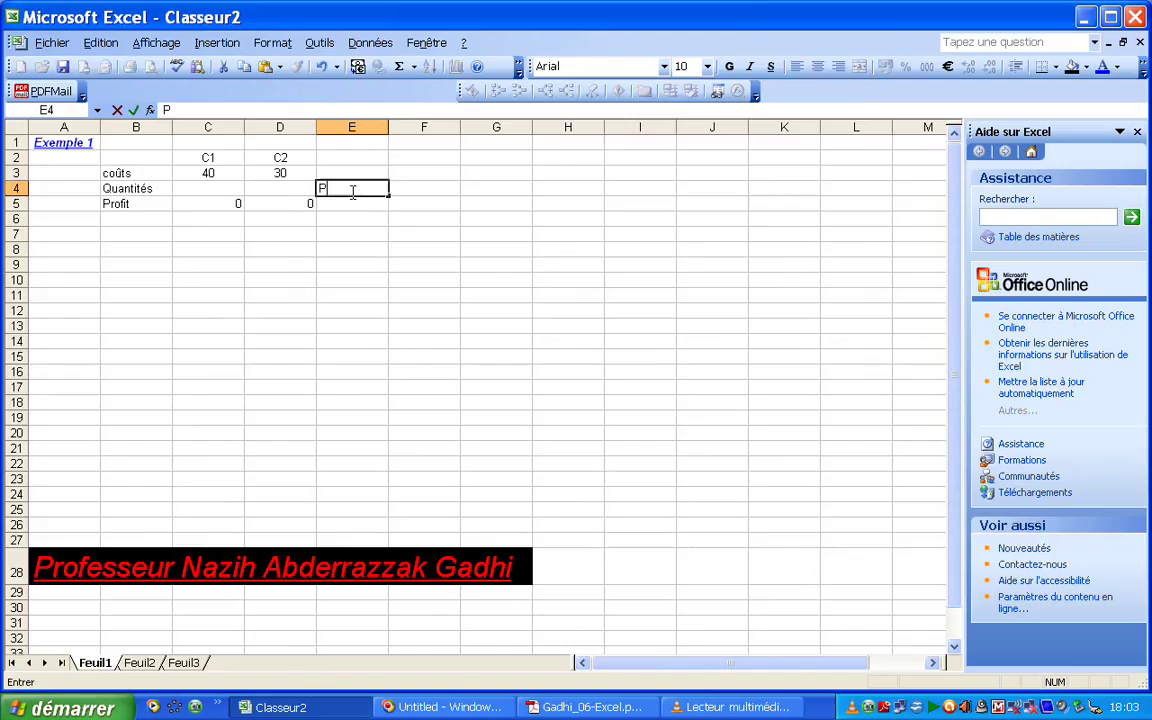
{"action": "type", "text": "rofit To"}
{"action": "type", "text": "tal"}
Enter the total profit formula =D5+C5 in cell E5, adding the profits of both belts.
{"action": "left_click", "coordinate": [357, 201]}
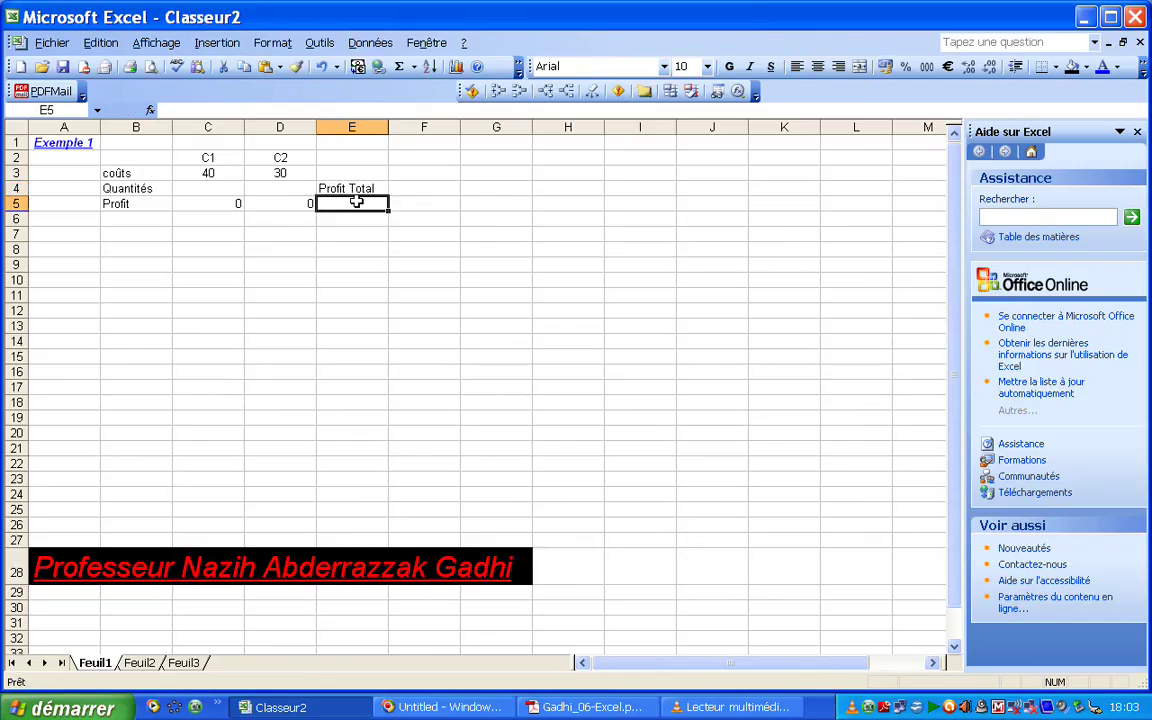
{"action": "type", "text": "="}
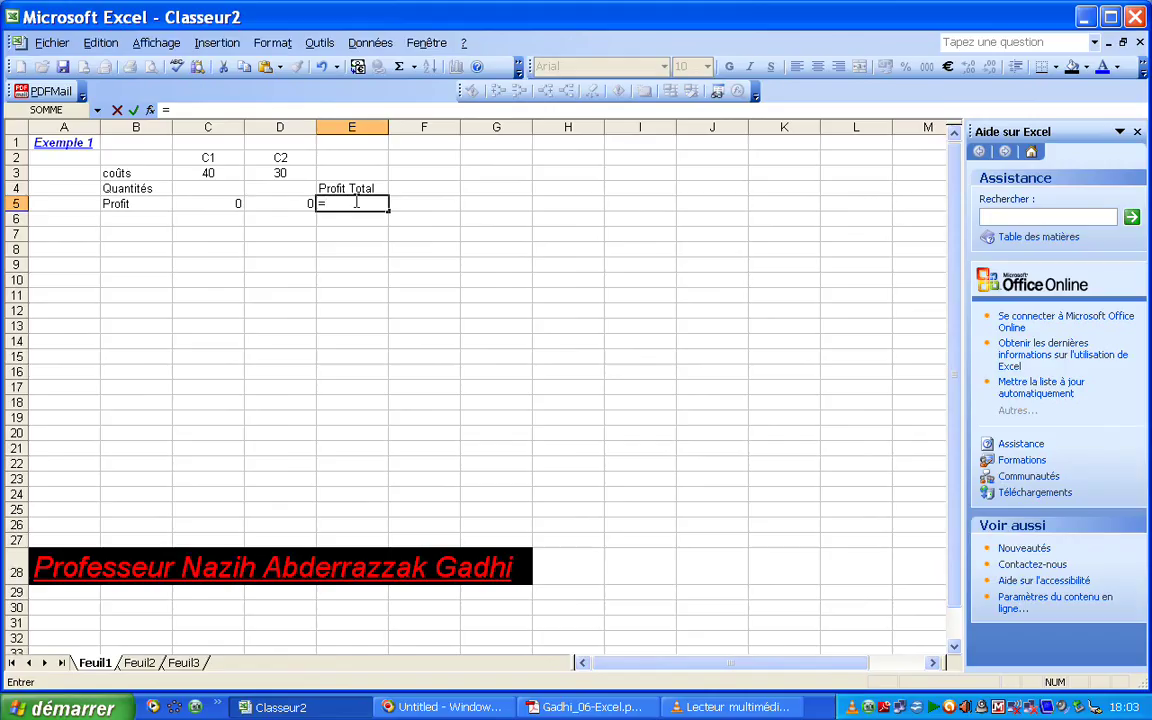
{"action": "left_click", "coordinate": [221, 205]}
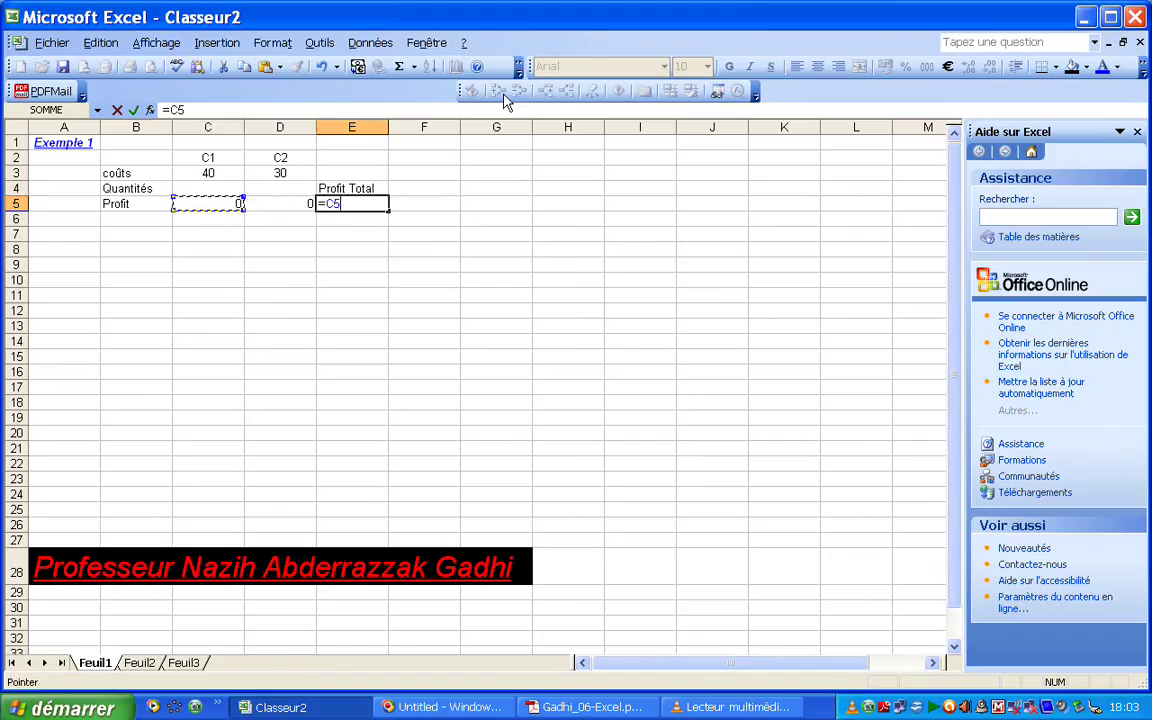
{"action": "left_click", "coordinate": [272, 208]}
{"action": "type", "text": "+"}
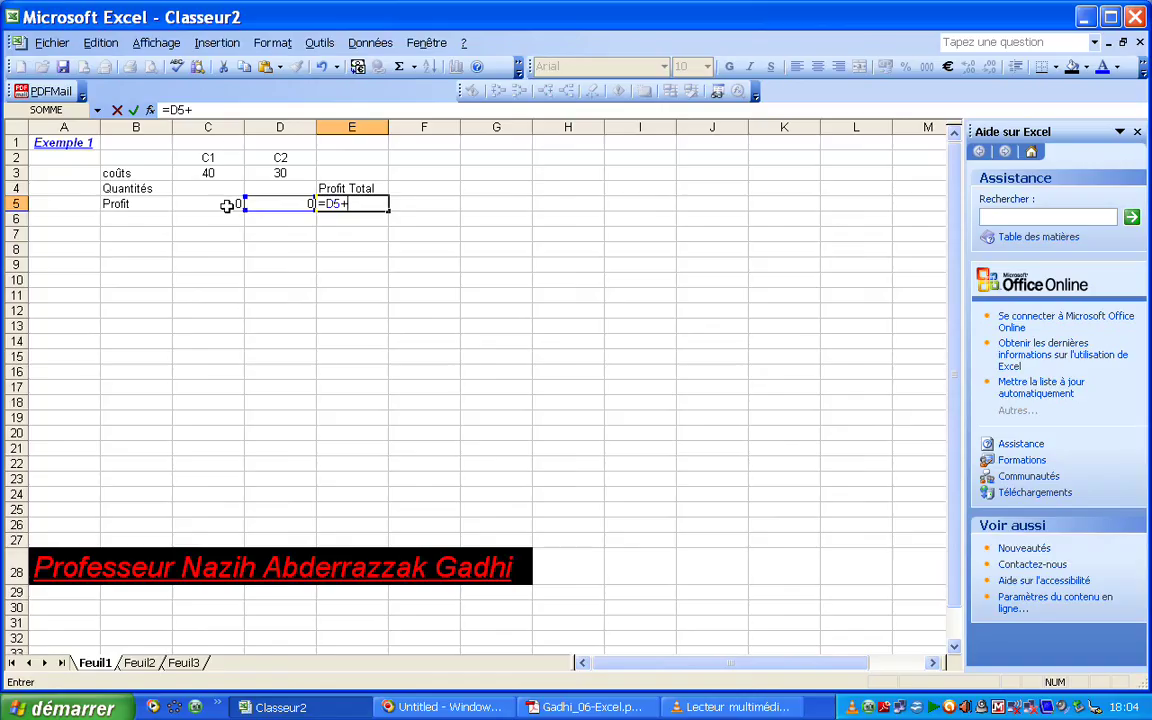
{"action": "left_click", "coordinate": [226, 205]}
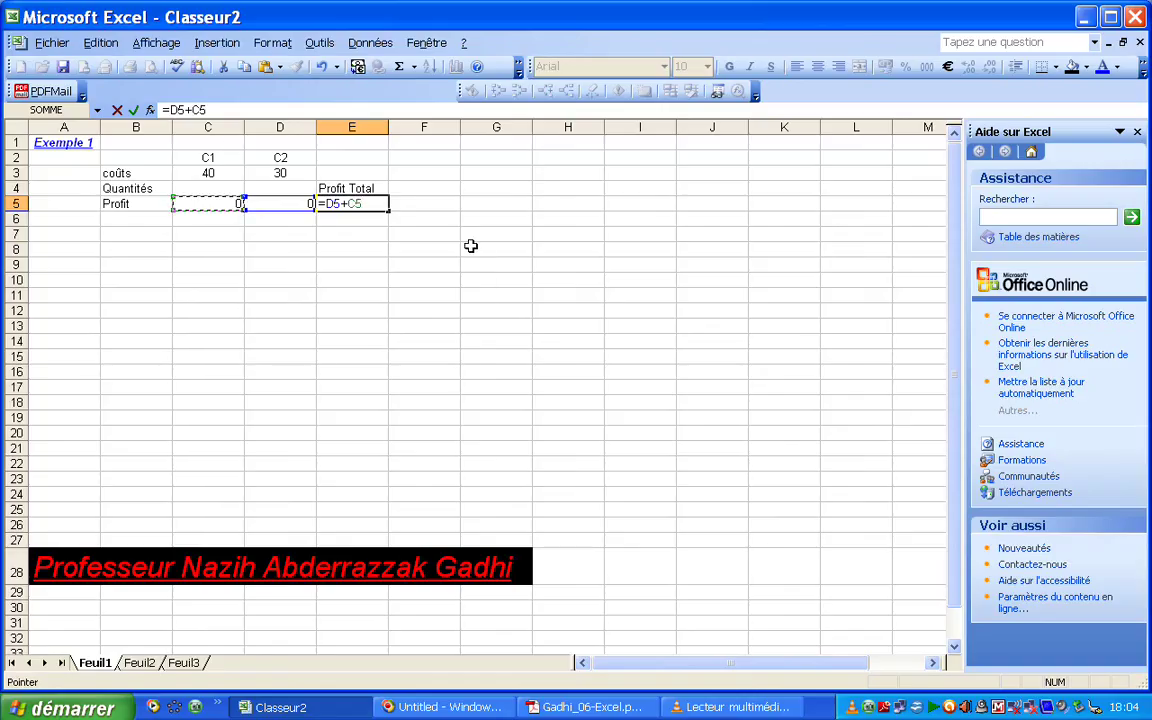
{"action": "key", "text": "Return"}
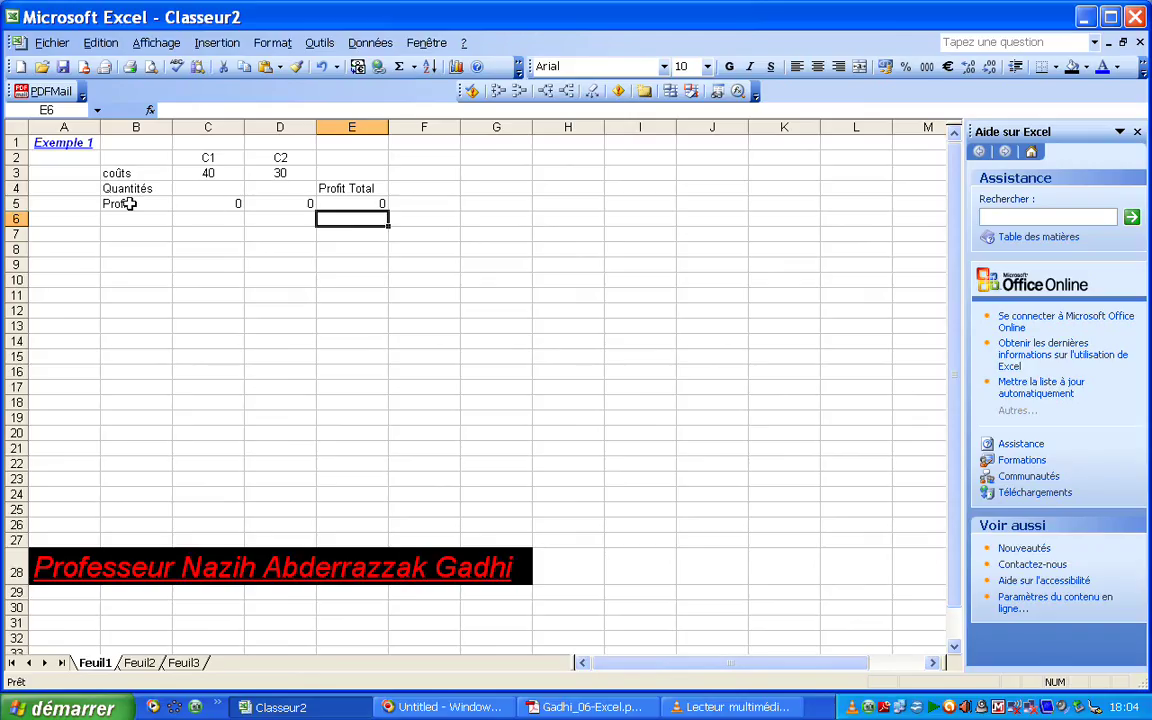
Enter the section label "Contraintes" in cell A7 and the first constraint name "Mains d´oeuvre" in cell B7.
{"action": "left_click", "coordinate": [47, 234]}
{"action": "type", "text": "C"}
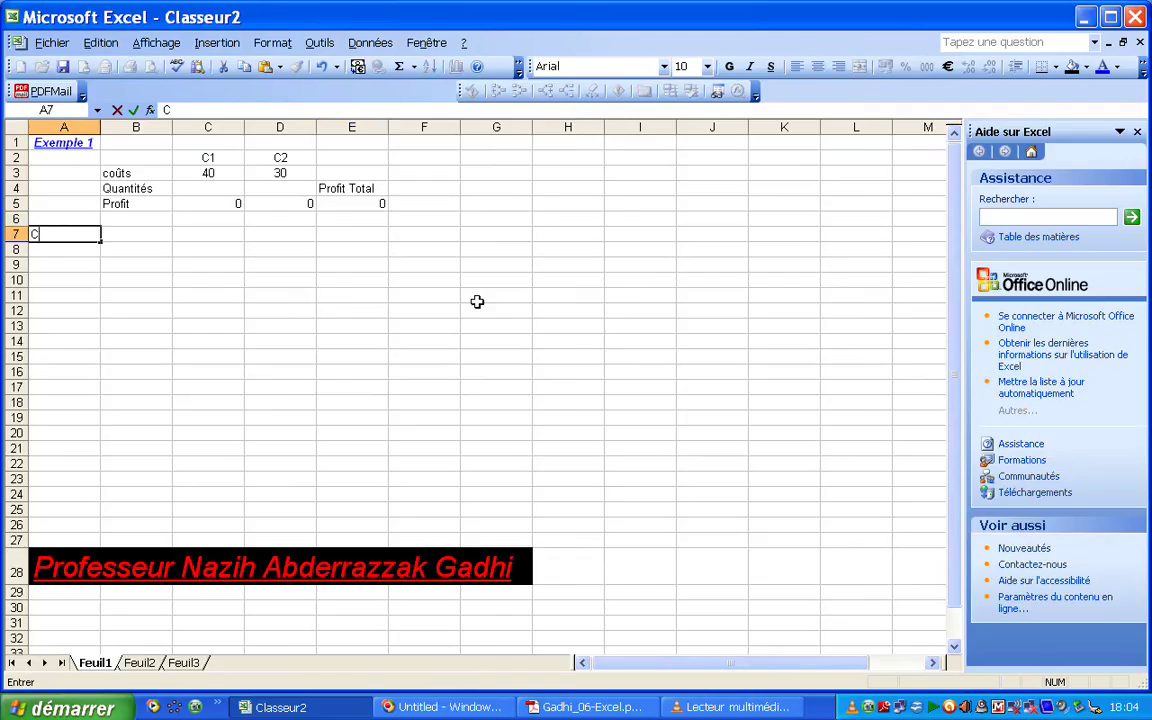
{"action": "type", "text": "ontraintes"}
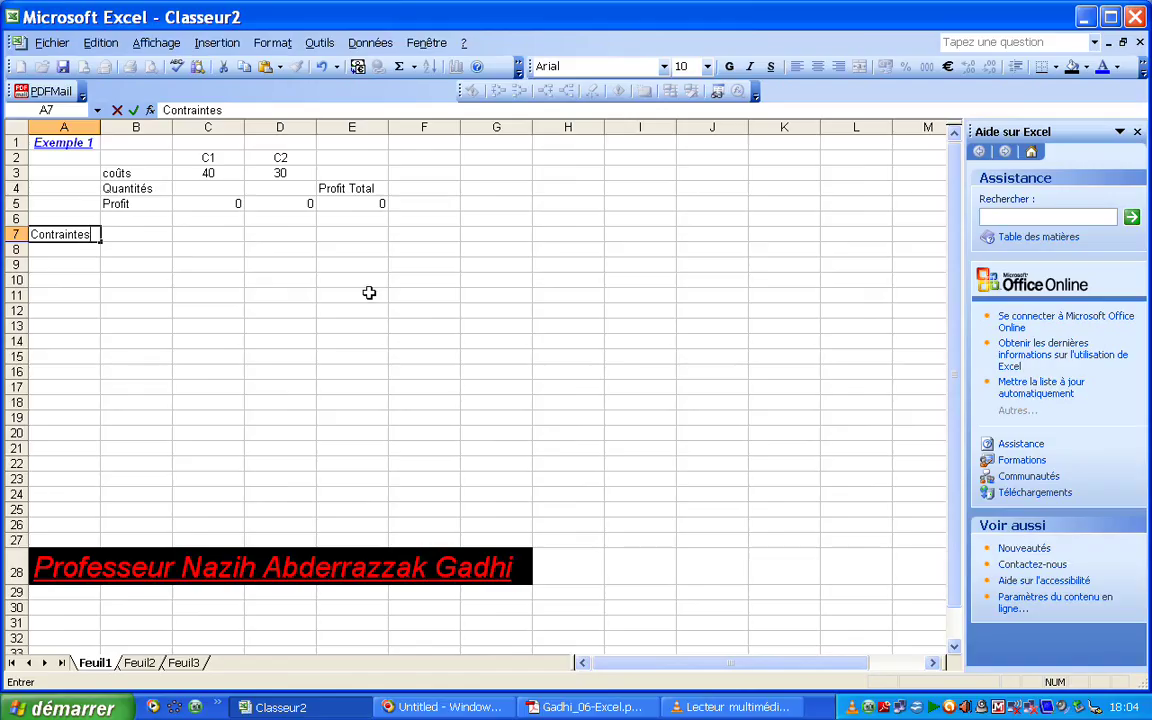
{"action": "left_click", "coordinate": [128, 233]}
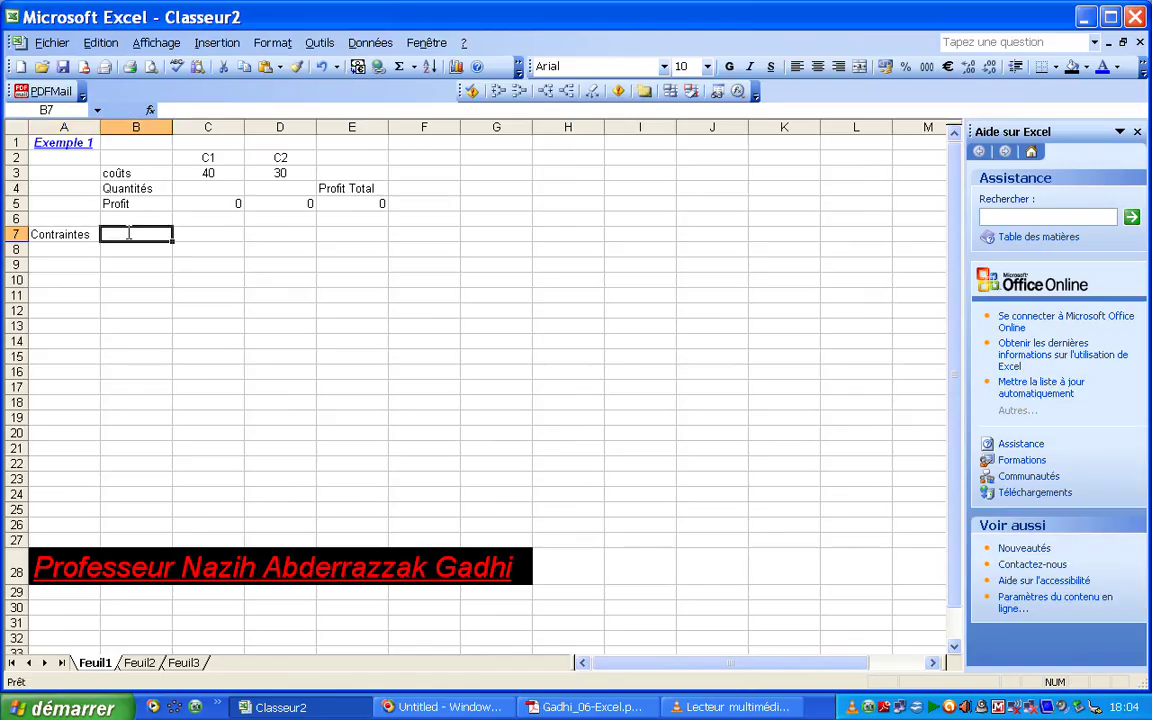
{"action": "type", "text": "Mains d"}
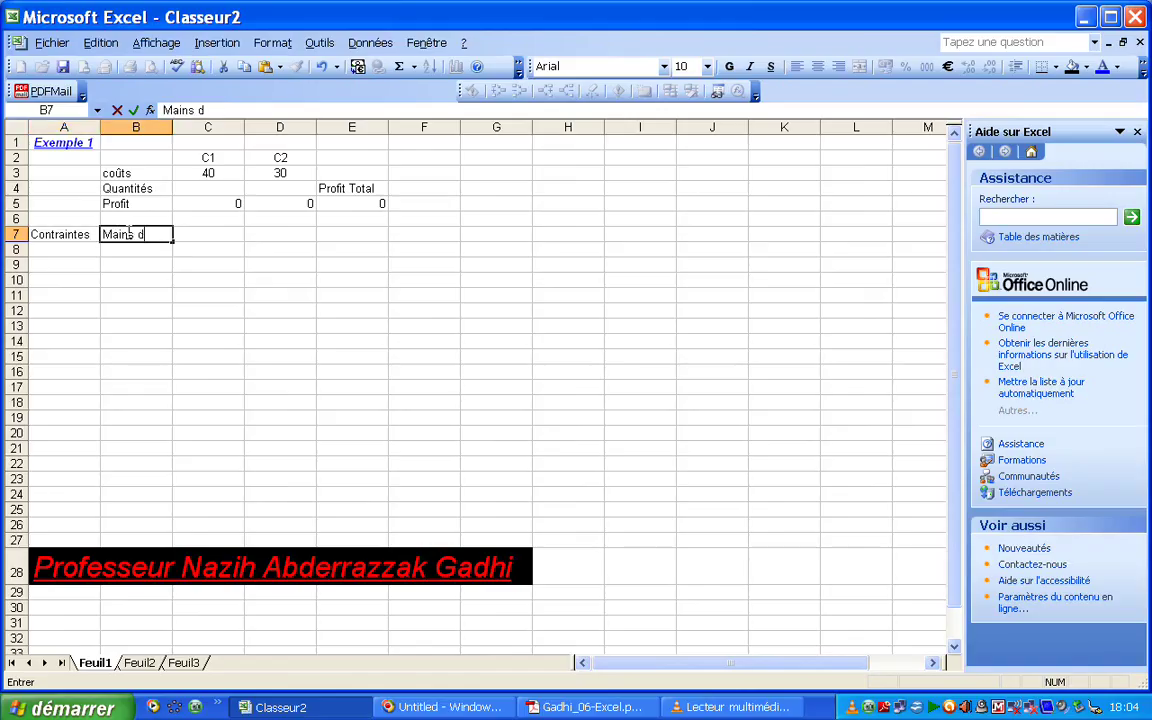
{"action": "type", "text": "´oeuvre"}
{"action": "key", "text": "Return"}
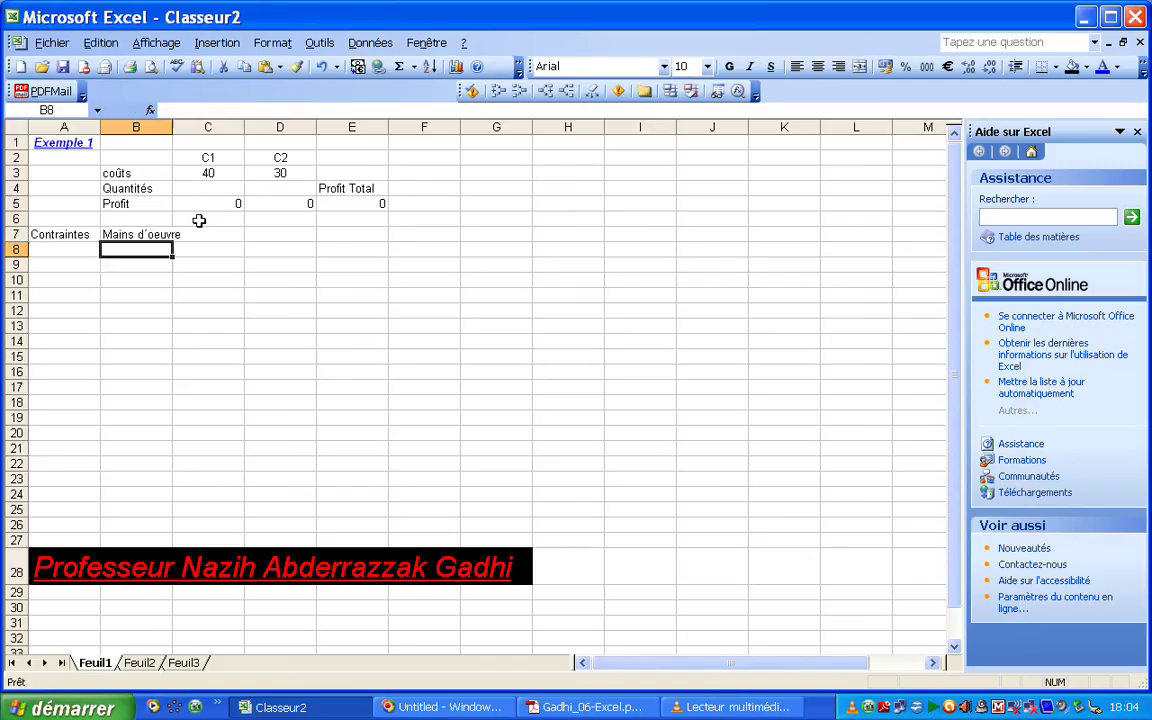
Widen column B to fit the "Mains d´oeuvre" label and enter the second constraint name "Temps" in cell B8.
{"action": "left_click_drag", "start_coordinate": [172, 122], "coordinate": [201, 122]}
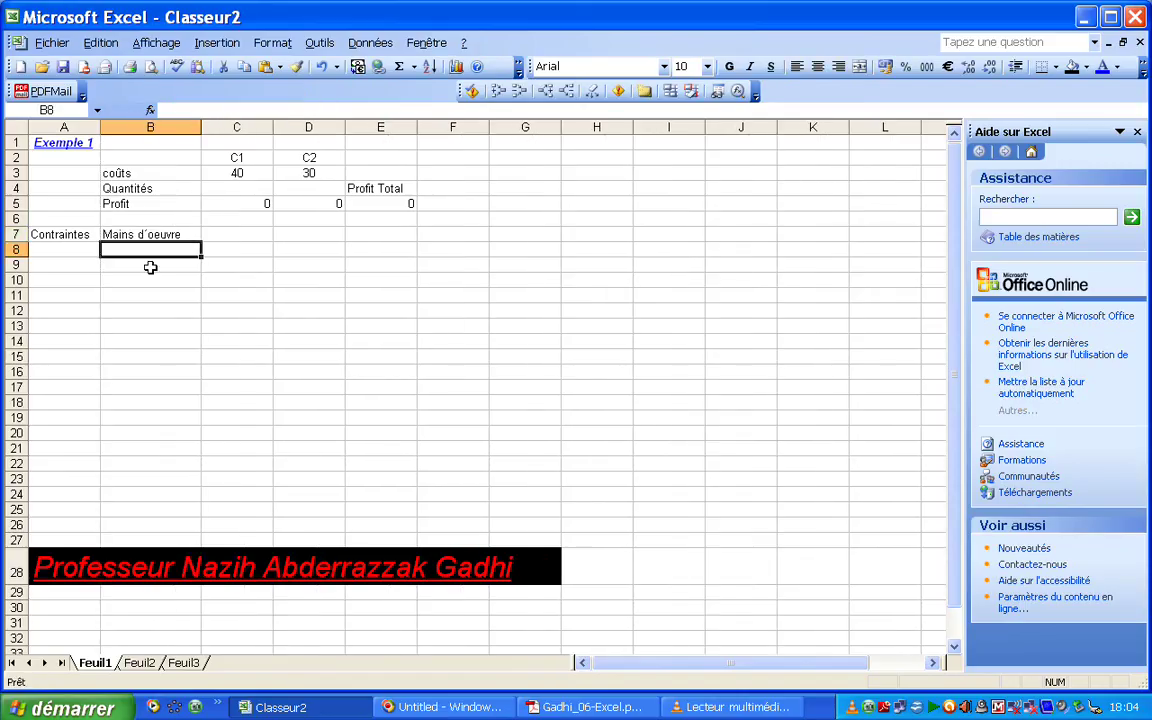
{"action": "type", "text": "Temps"}
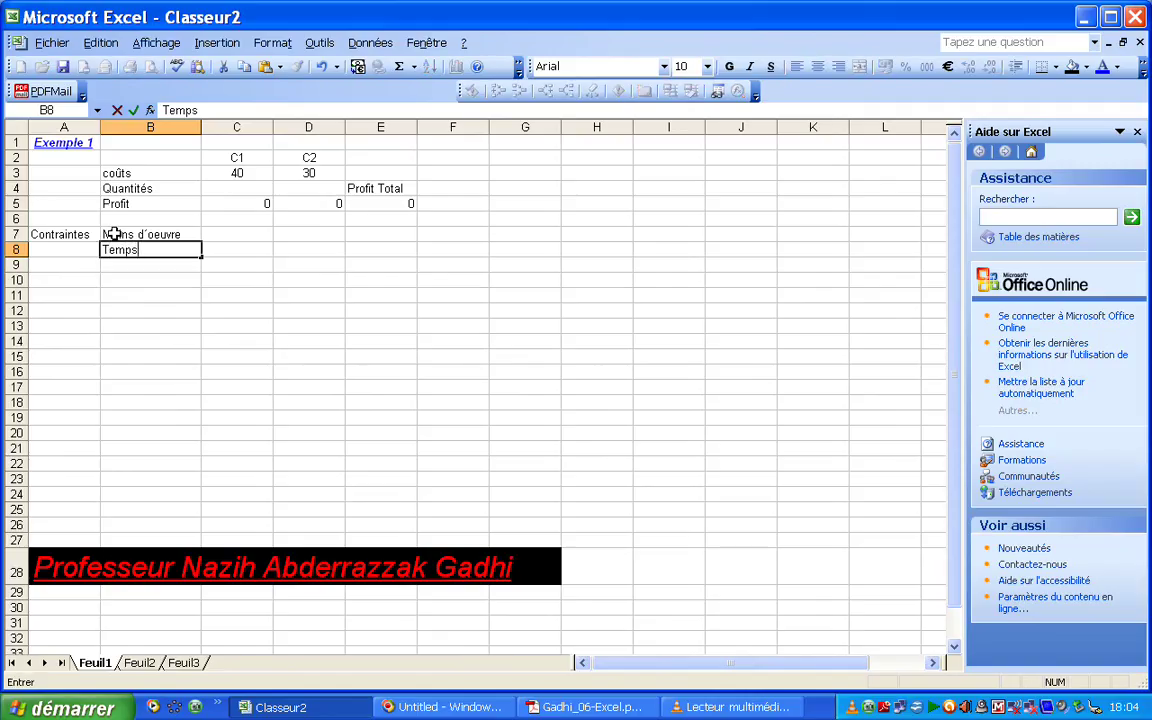
{"action": "left_click_drag", "start_coordinate": [232, 234], "coordinate": [238, 249]}
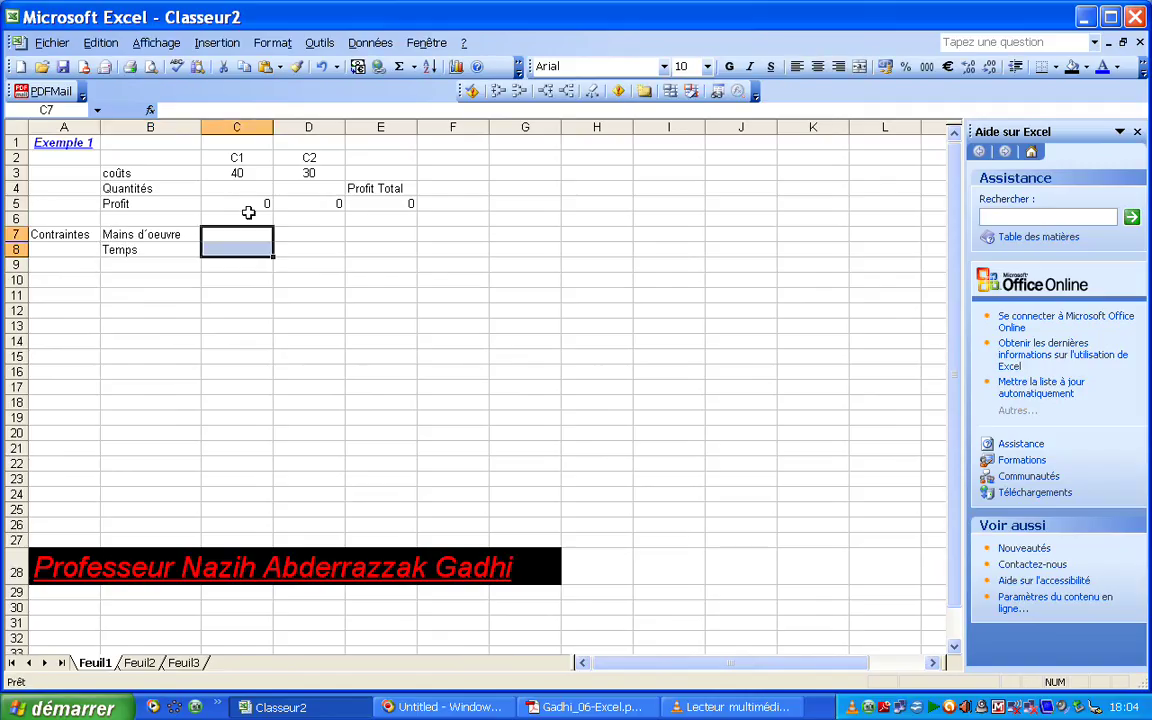
{"action": "left_click", "coordinate": [450, 357]}
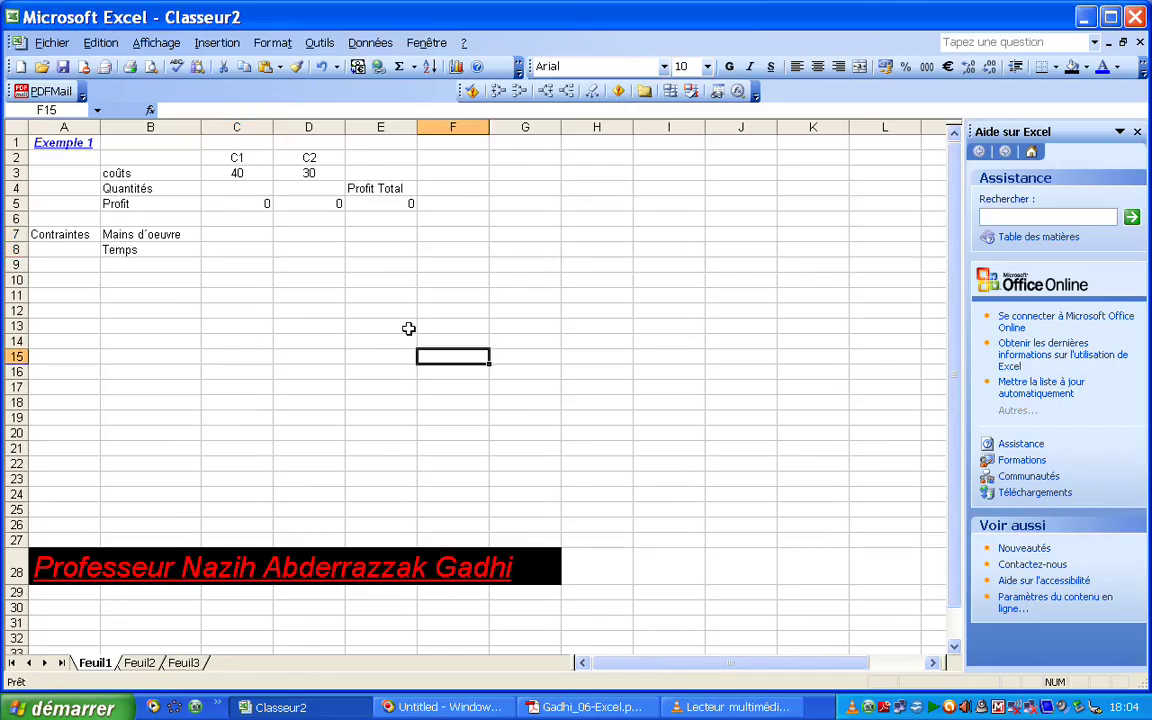
{"action": "left_click", "coordinate": [250, 186]}
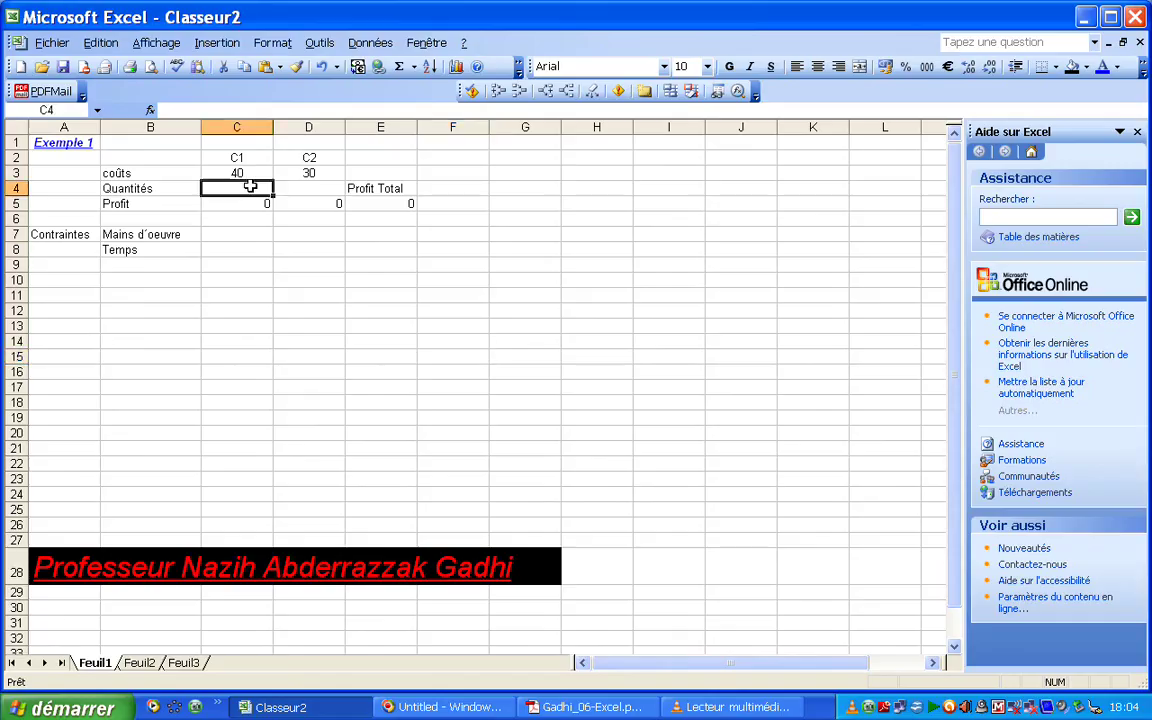
{"action": "left_click", "coordinate": [308, 189]}
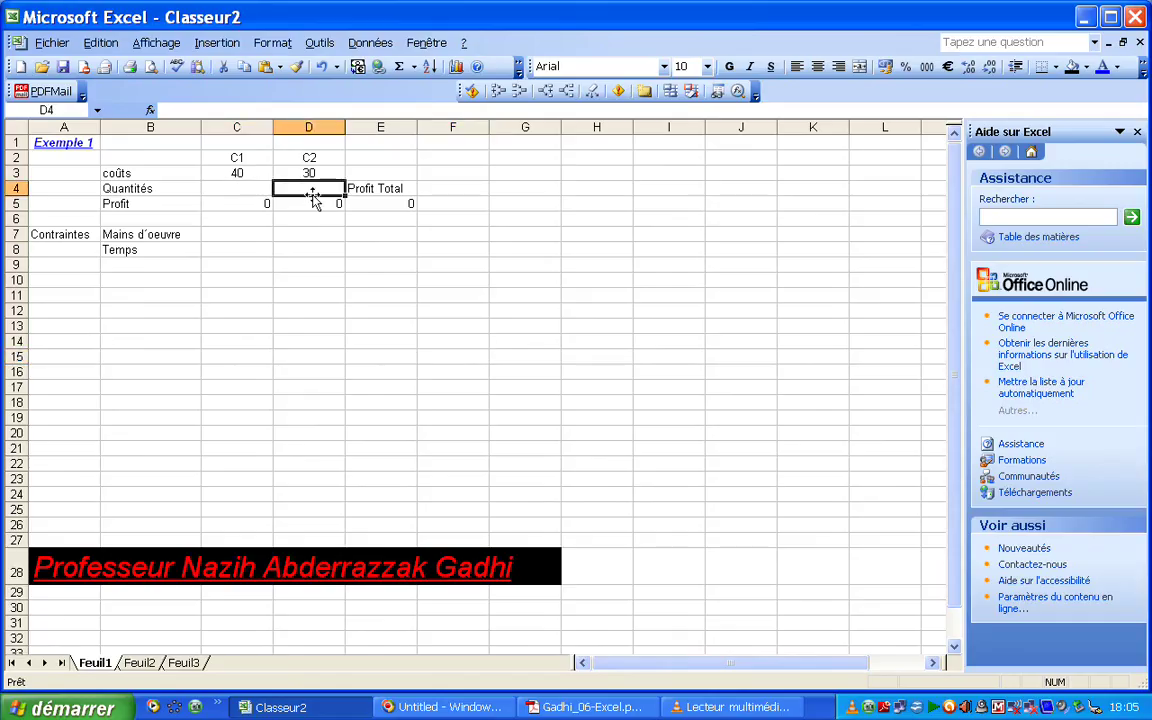
Enter the "Mains d´oeuvre" constraint coefficients: 1 for C1 in cell C7 and 1 for C2 in cell D7.
{"action": "left_click", "coordinate": [232, 237]}
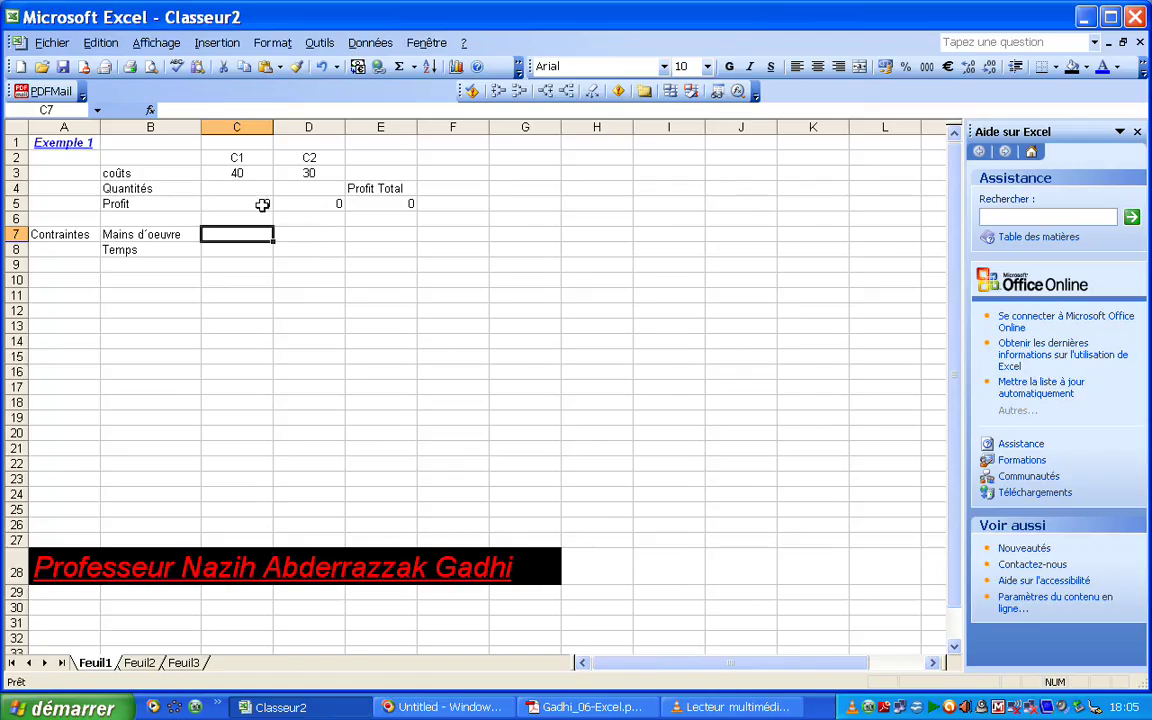
{"action": "type", "text": "1"}
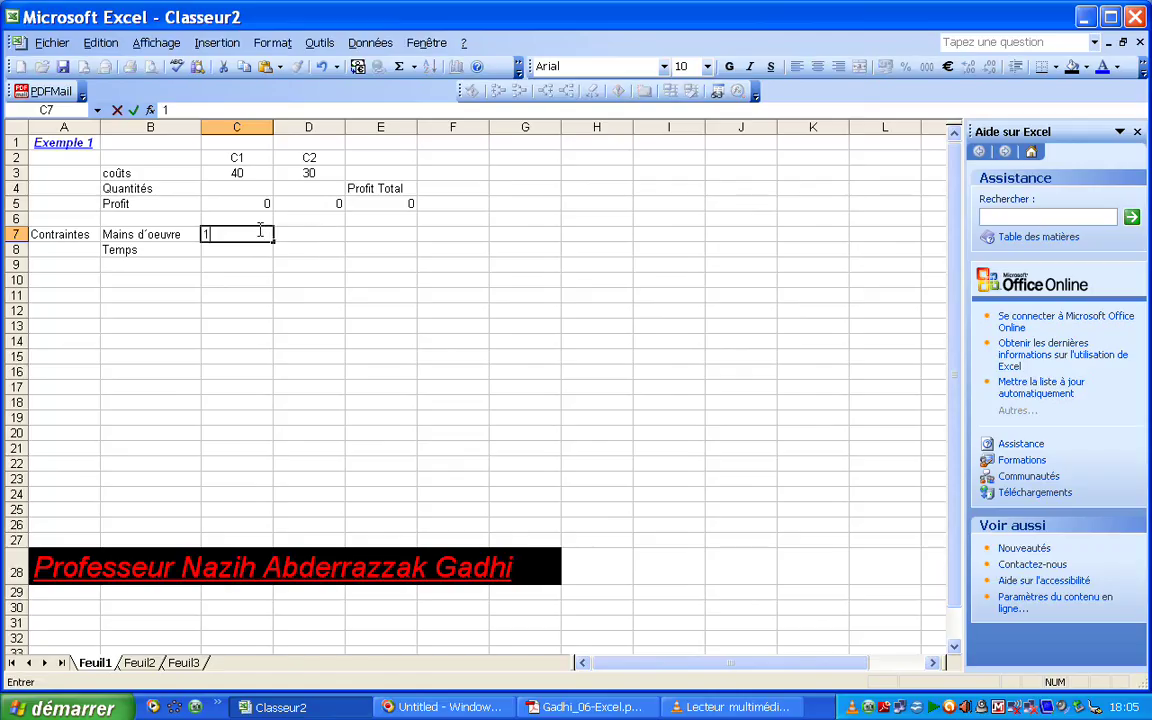
{"action": "left_click", "coordinate": [307, 231]}
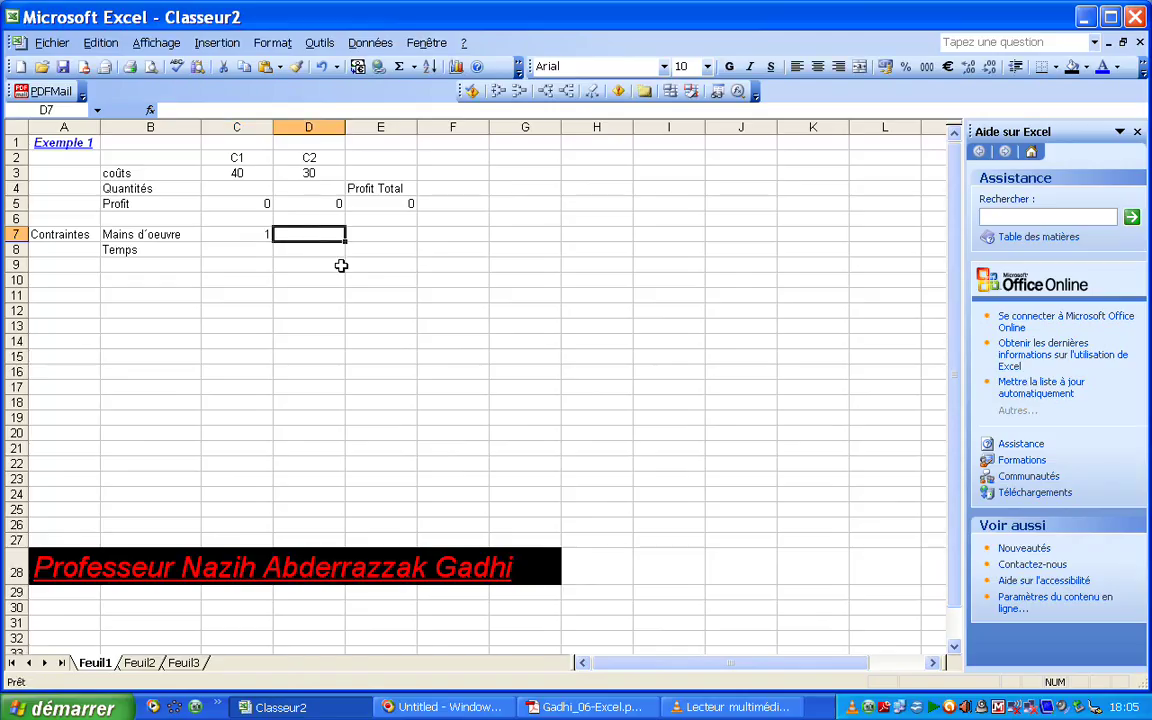
{"action": "type", "text": "1"}
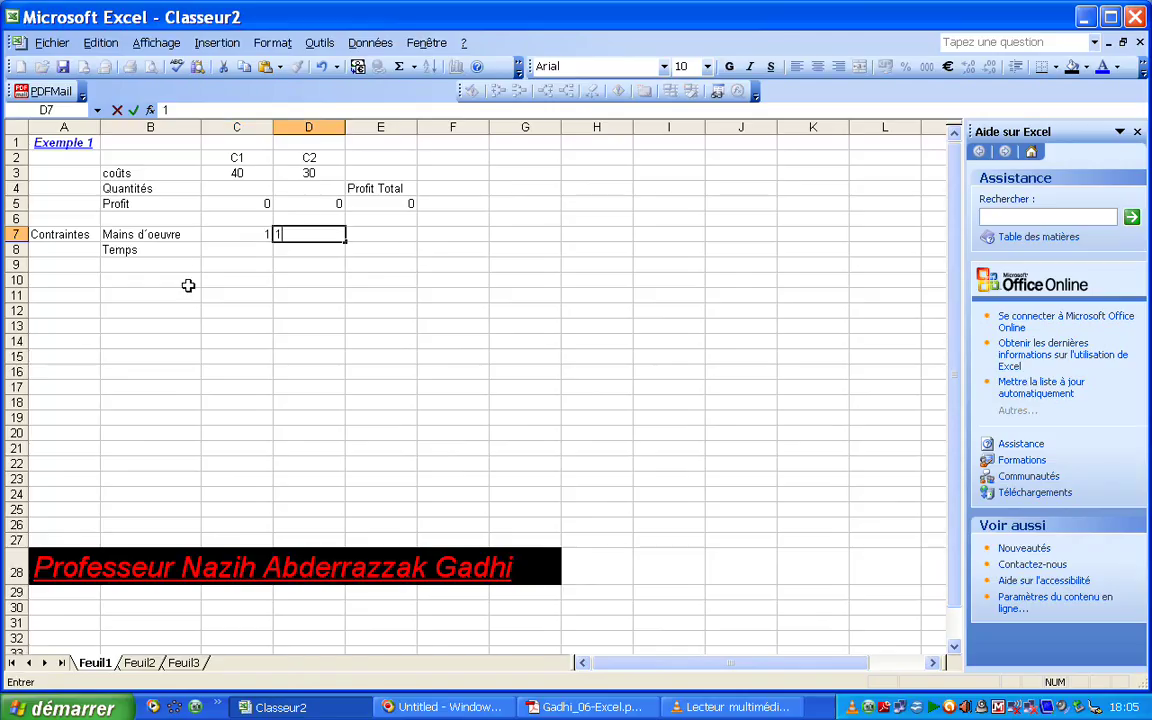
Enter the "Temps" constraint coefficients: 2 for C1 in cell C8 and 1 for C2 in cell D8.
{"action": "left_click", "coordinate": [244, 252]}
{"action": "type", "text": "2"}
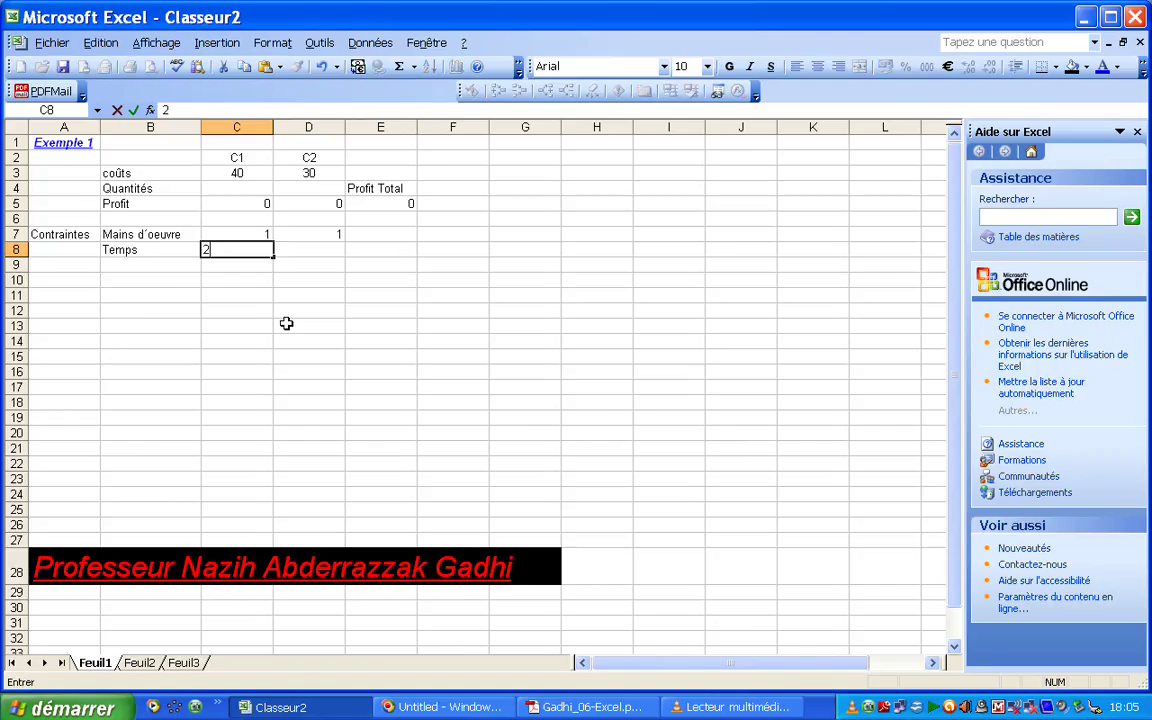
{"action": "left_click", "coordinate": [285, 248]}
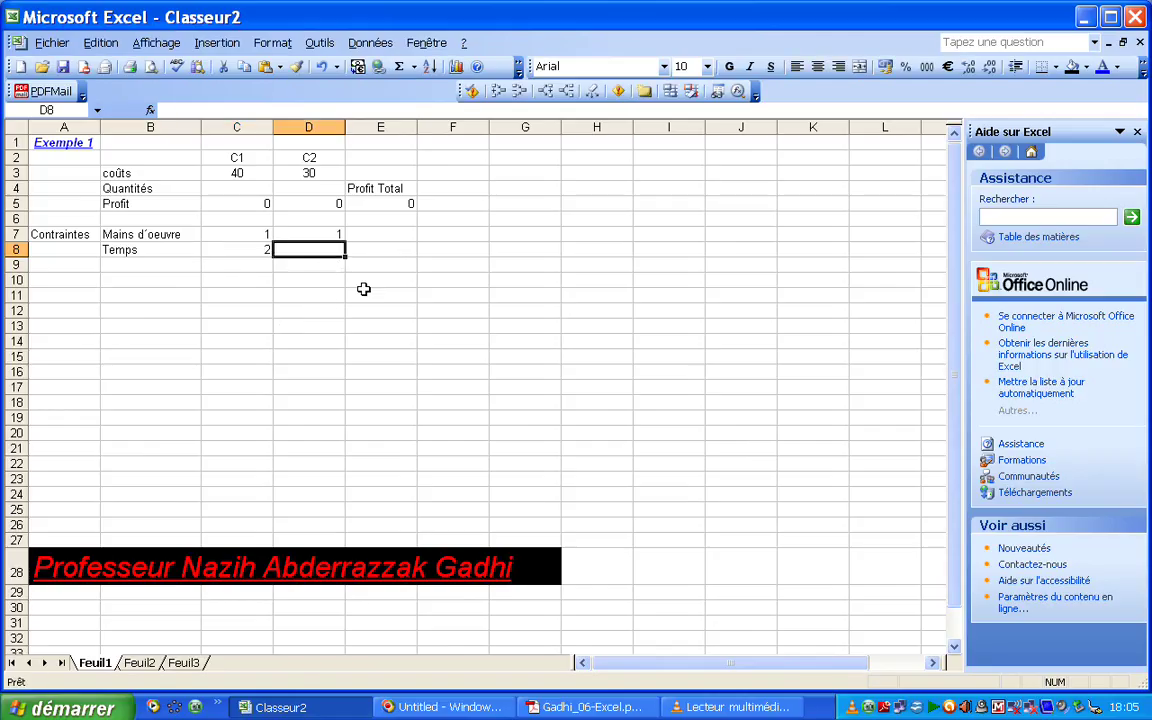
{"action": "type", "text": "1"}
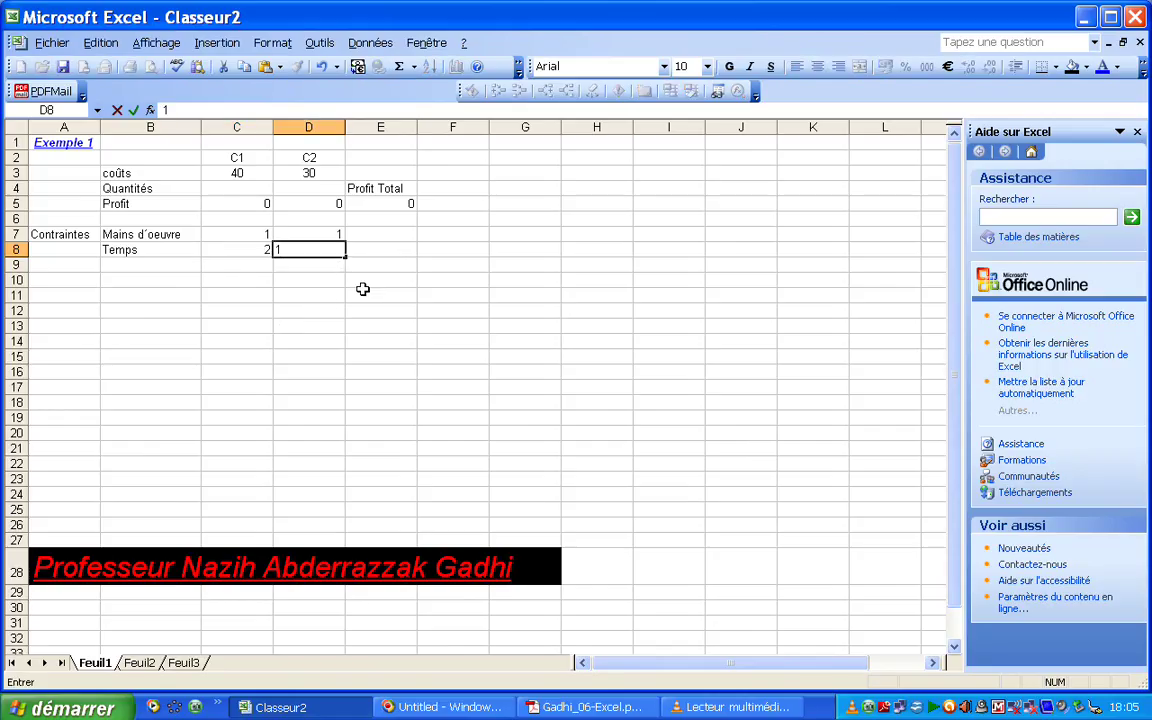
{"action": "key", "text": "Return"}
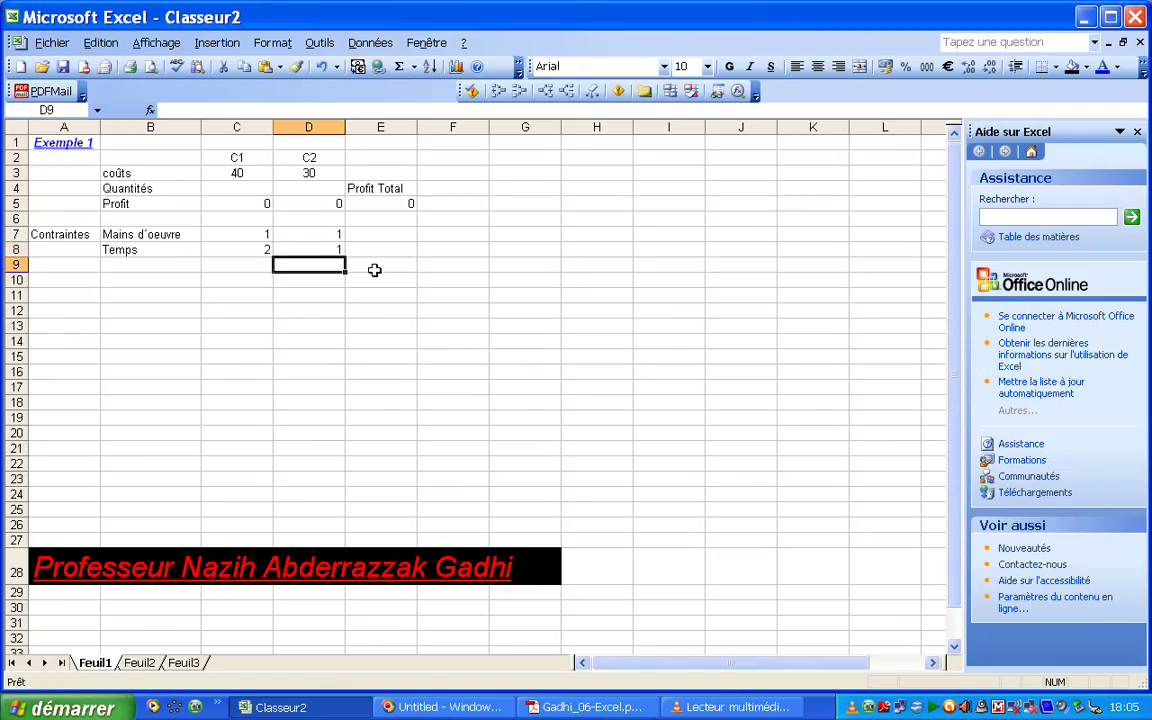
Enter the heading "Valeur de la contrainte à l´optimum" in cell E6 and widen column E to fit it.
{"action": "left_click", "coordinate": [381, 222]}
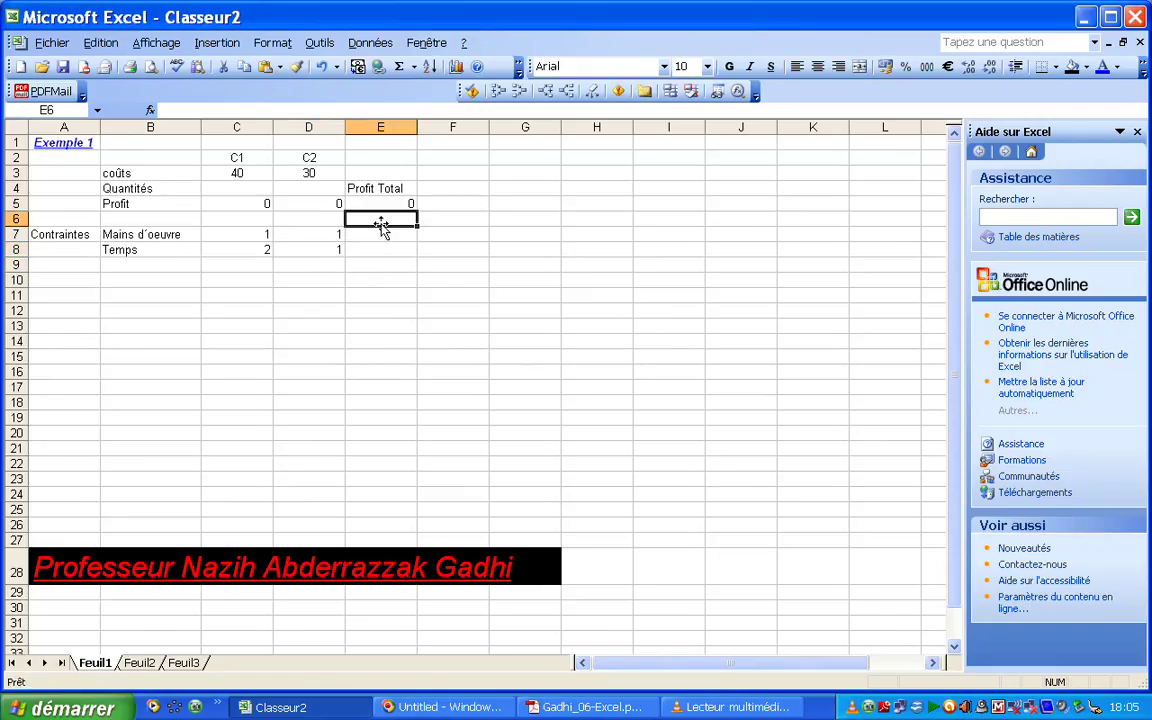
{"action": "type", "text": "Valeur de"}
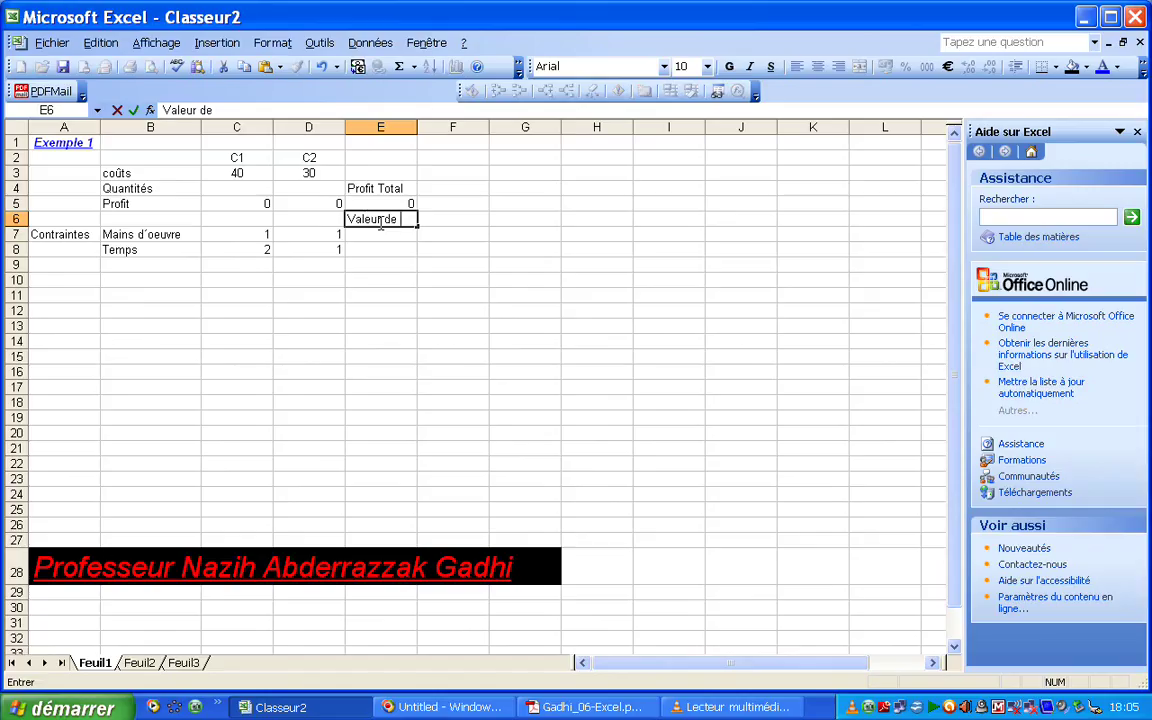
{"action": "type", "text": " la contrainte à l"}
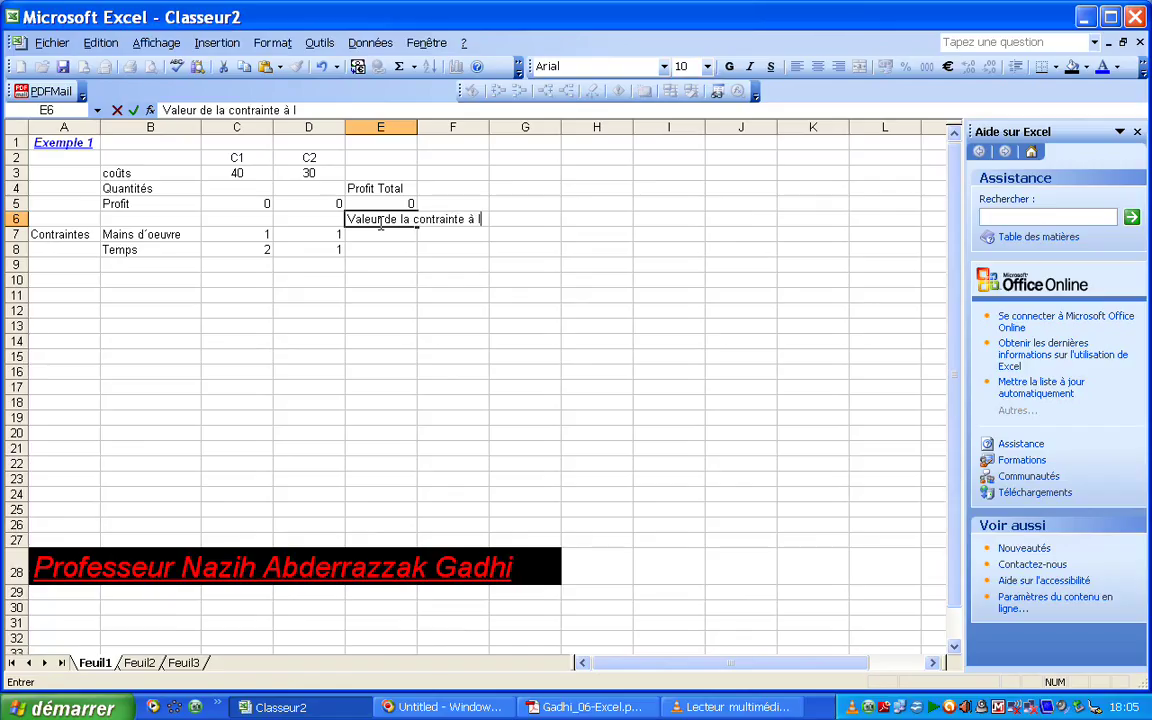
{"action": "type", "text": "'optimum"}
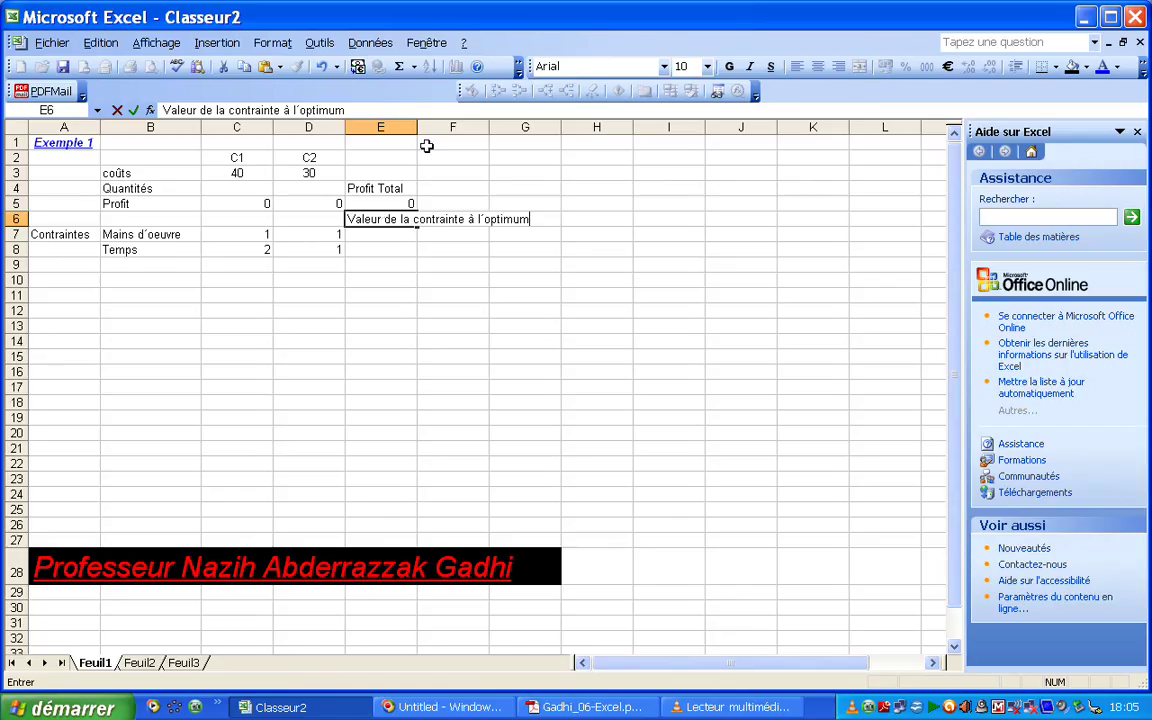
{"action": "key", "text": "Return"}
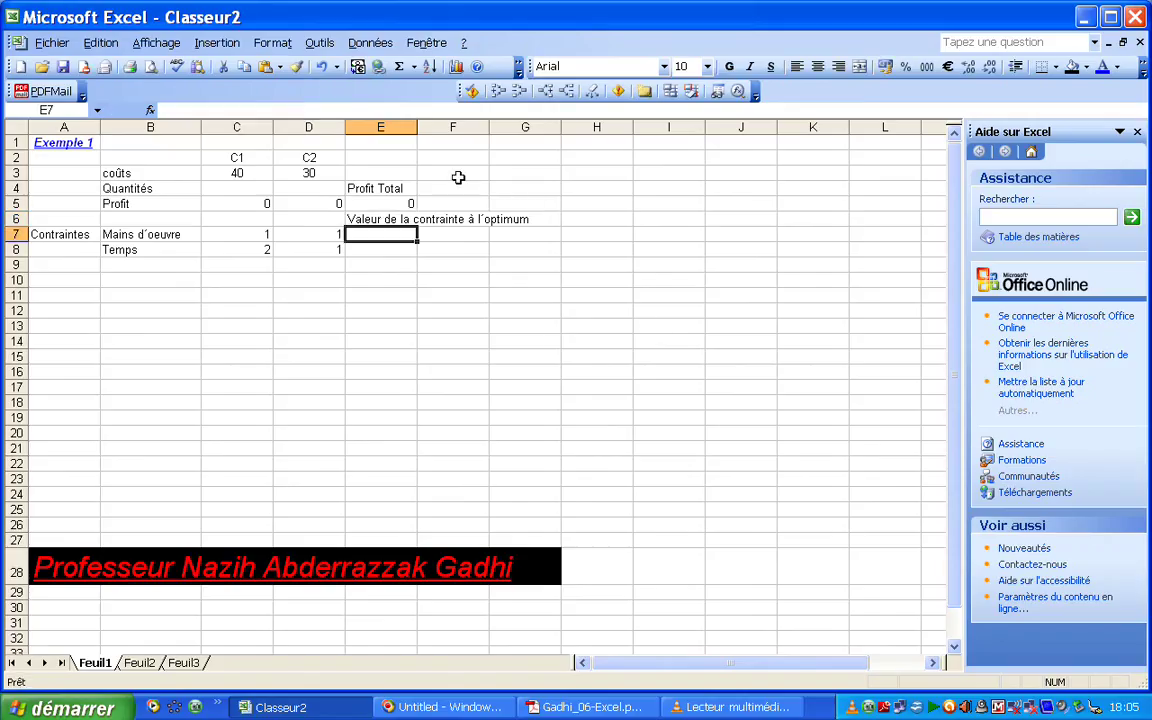
{"action": "left_click_drag", "start_coordinate": [419, 125], "coordinate": [536, 124]}
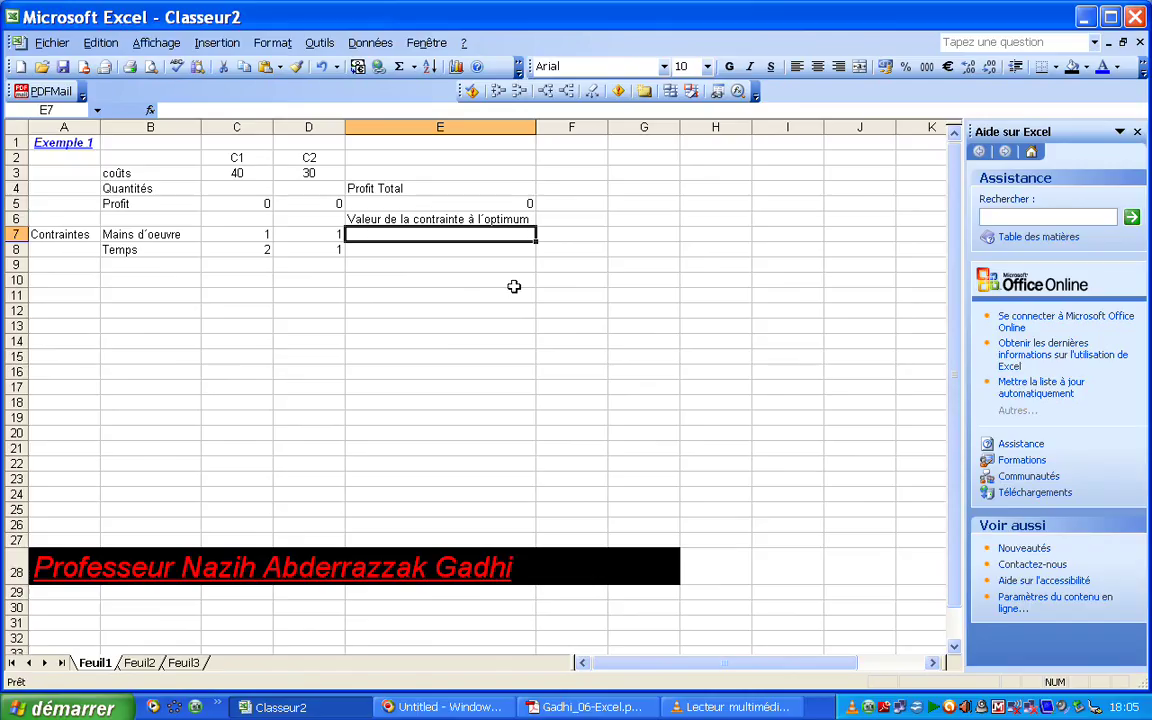
Centre the total profit value in cell E5 and make it bold.
{"action": "left_click", "coordinate": [522, 204]}
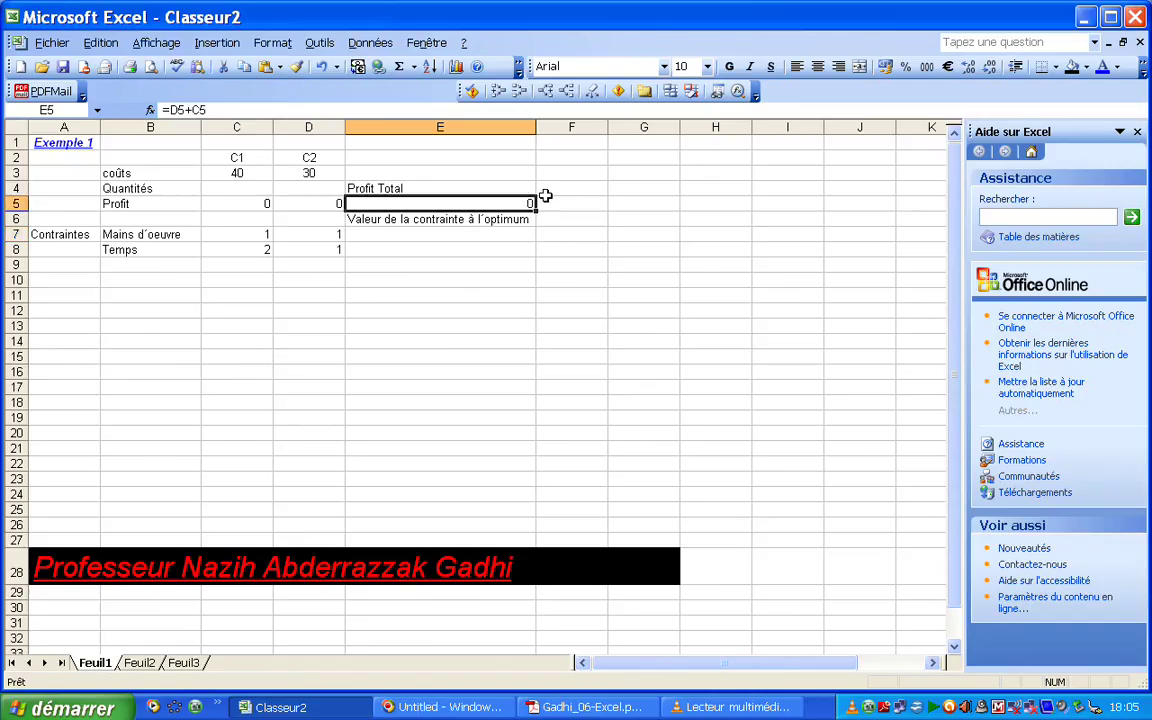
{"action": "left_click", "coordinate": [817, 66]}
{"action": "left_click", "coordinate": [729, 66]}
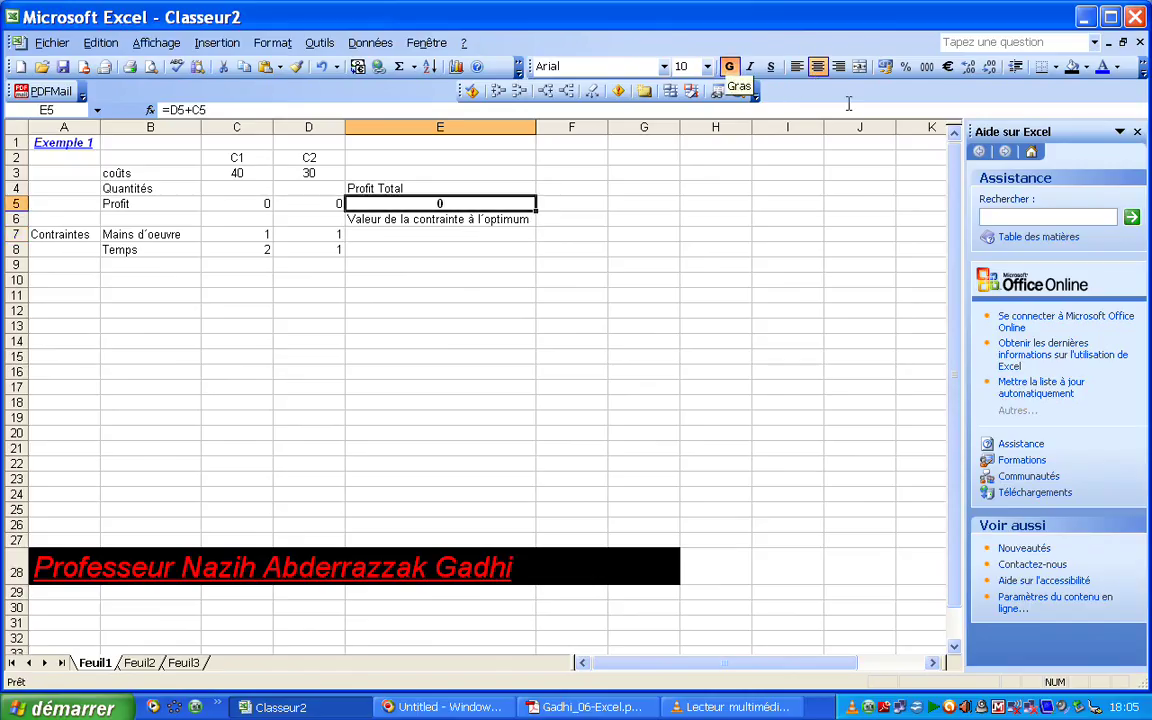
Colour the total profit in cell E5 red and format the quantity cells C4 and D4 in bold red.
{"action": "left_click", "coordinate": [1117, 66]}
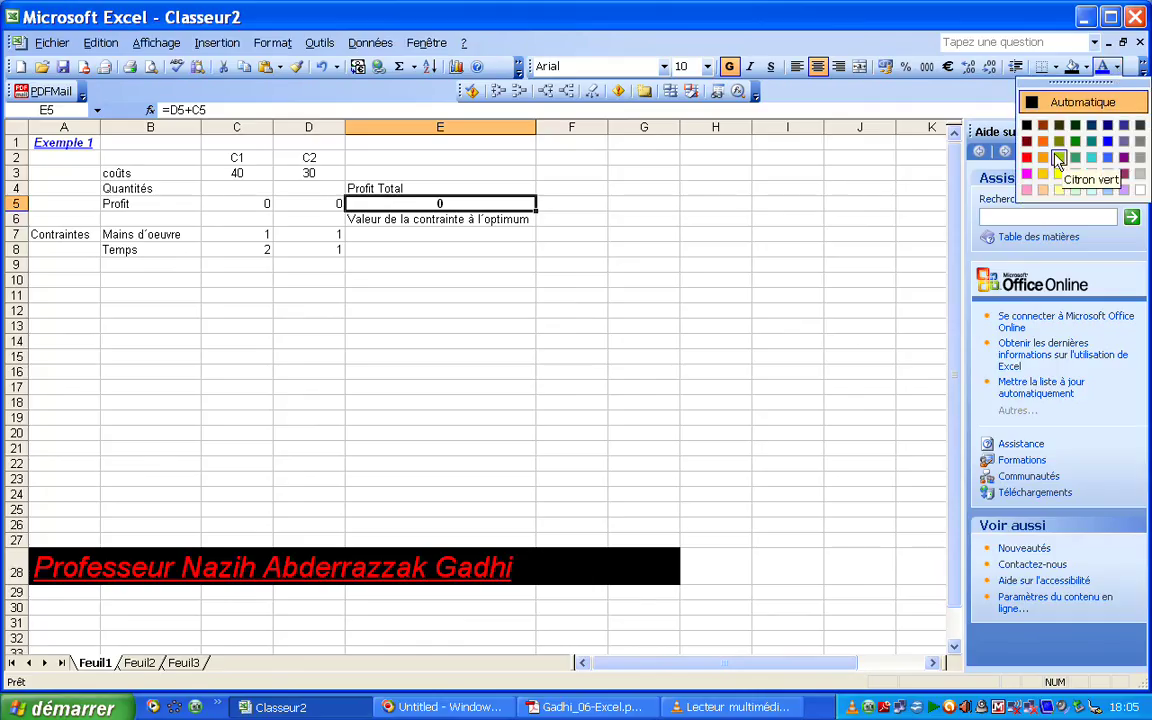
{"action": "left_click", "coordinate": [1026, 157]}
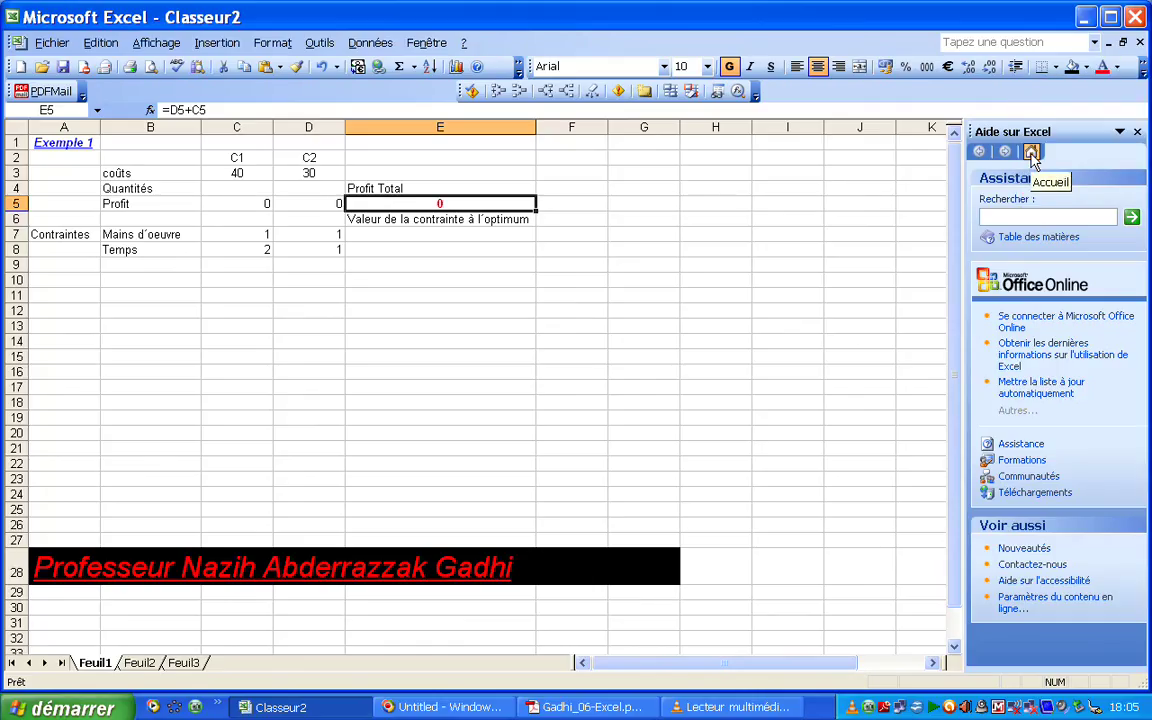
{"action": "left_click", "coordinate": [232, 188]}
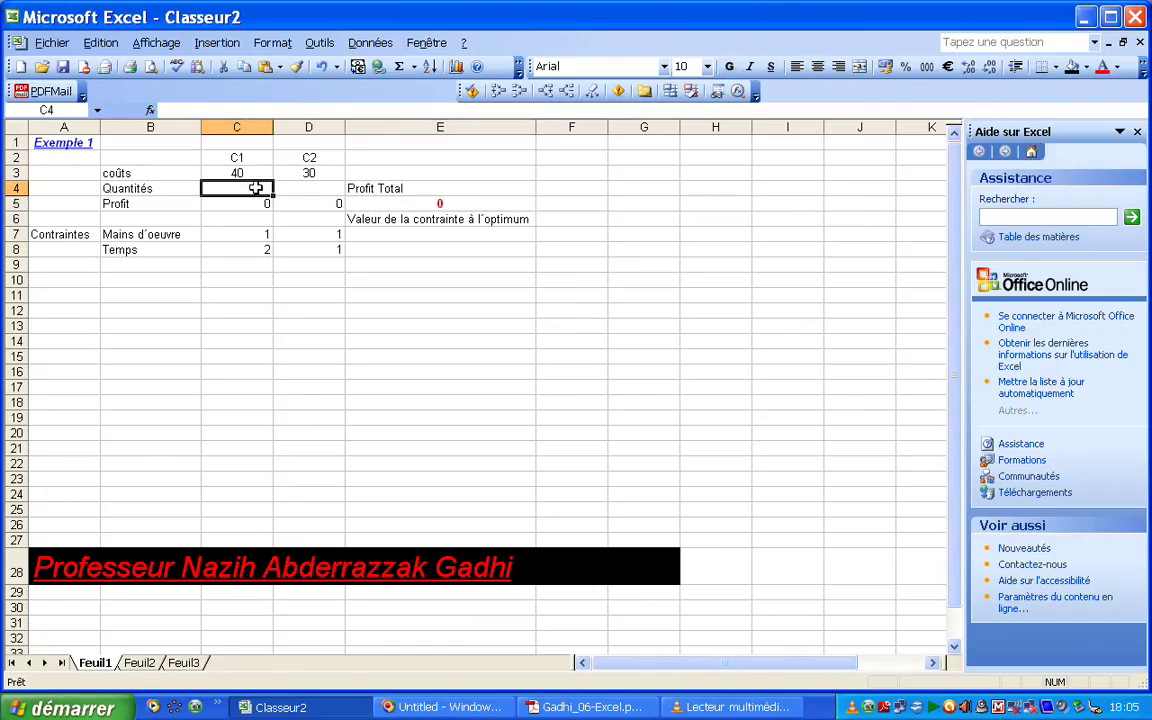
{"action": "left_click", "coordinate": [729, 66]}
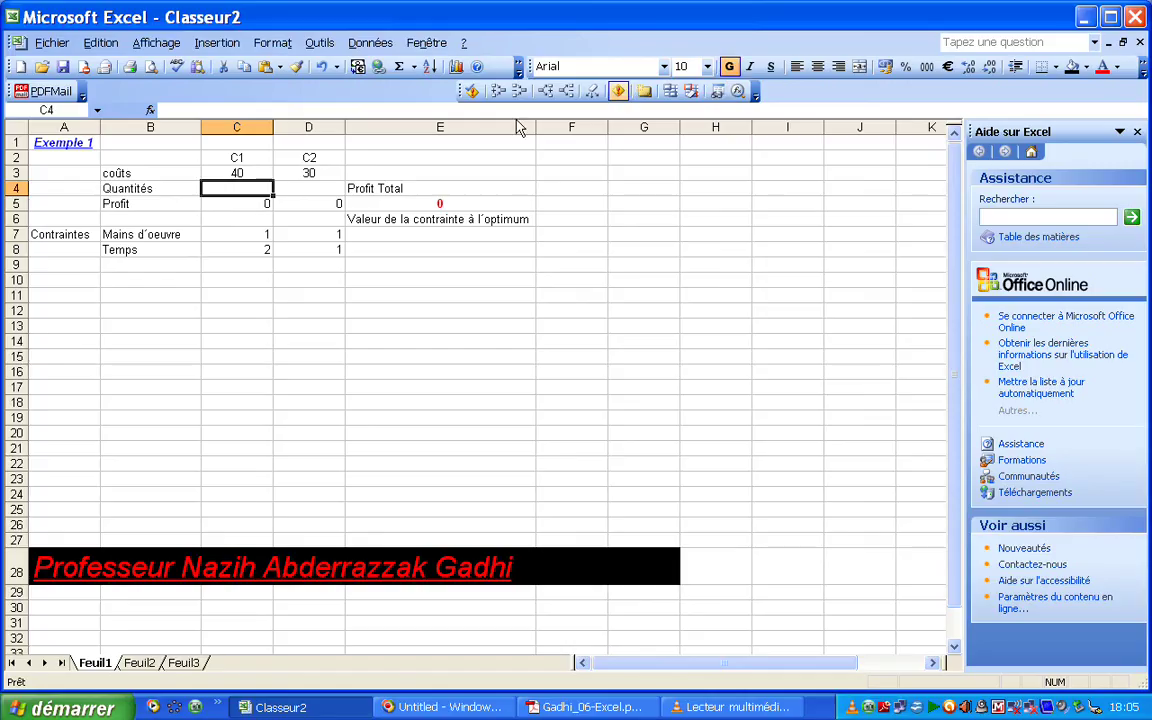
{"action": "left_click", "coordinate": [327, 188]}
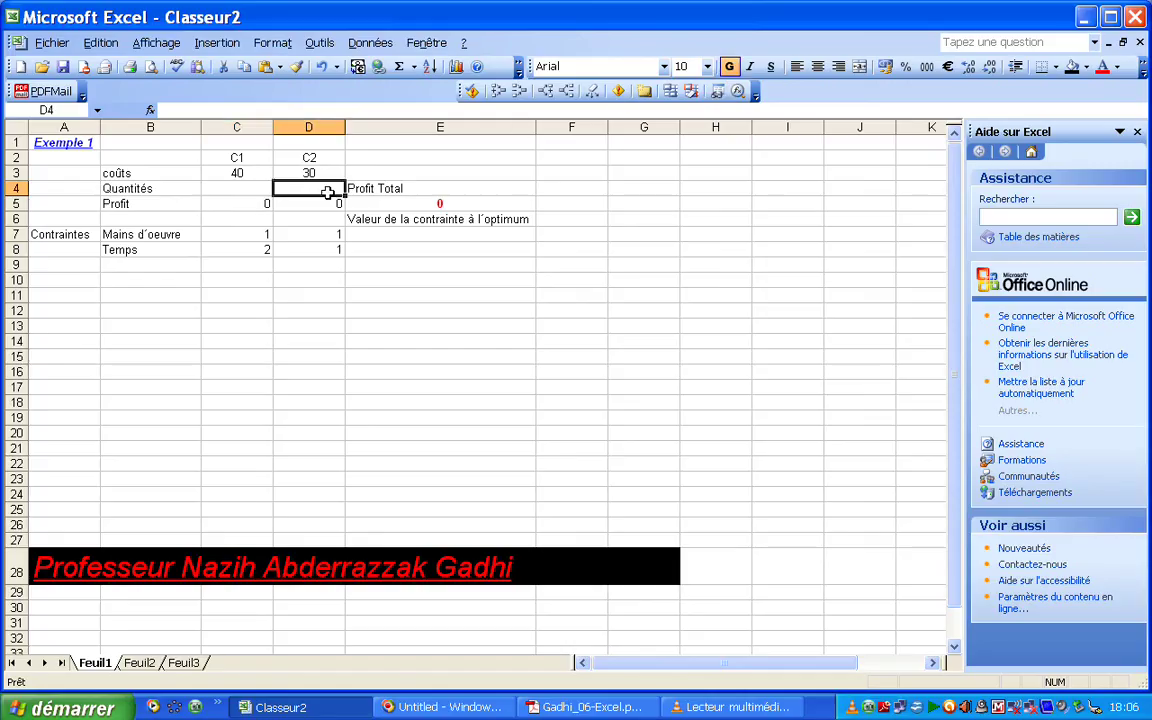
{"action": "left_click", "coordinate": [729, 66]}
Enter the "Mains d´oeuvre" constraint formula =C7*C4+D7*D4 in cell E7.
{"action": "left_click", "coordinate": [450, 235]}
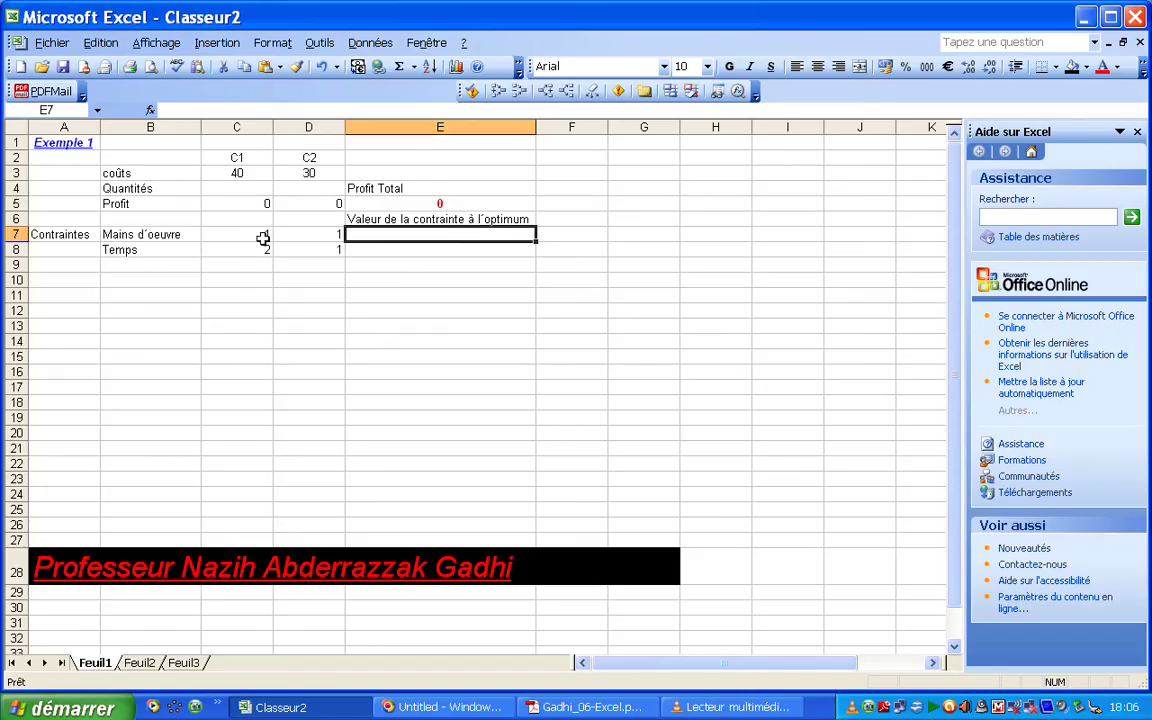
{"action": "type", "text": "="}
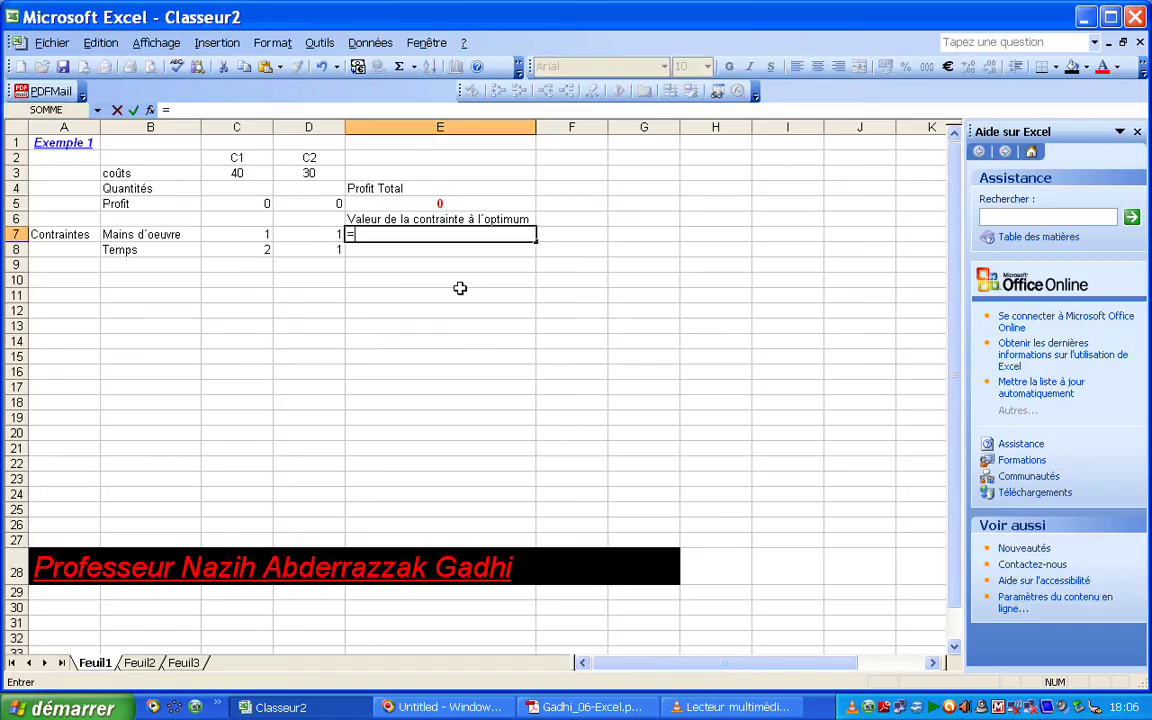
{"action": "left_click", "coordinate": [265, 232]}
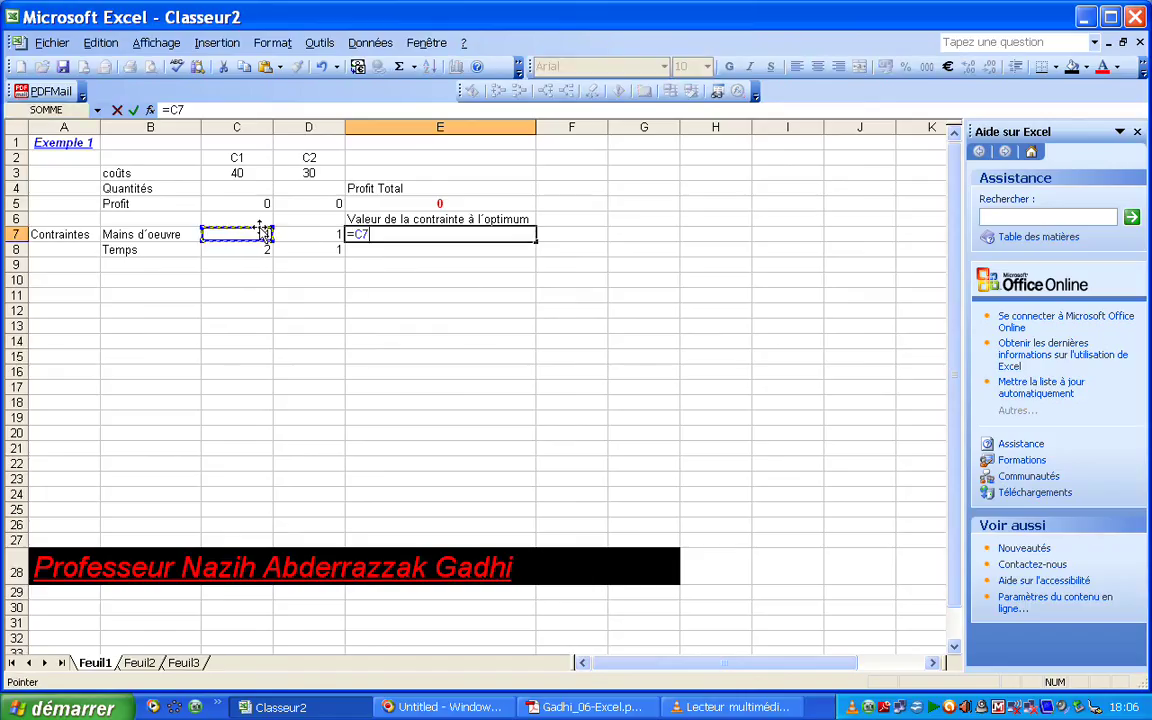
{"action": "type", "text": "*"}
{"action": "left_click", "coordinate": [252, 188]}
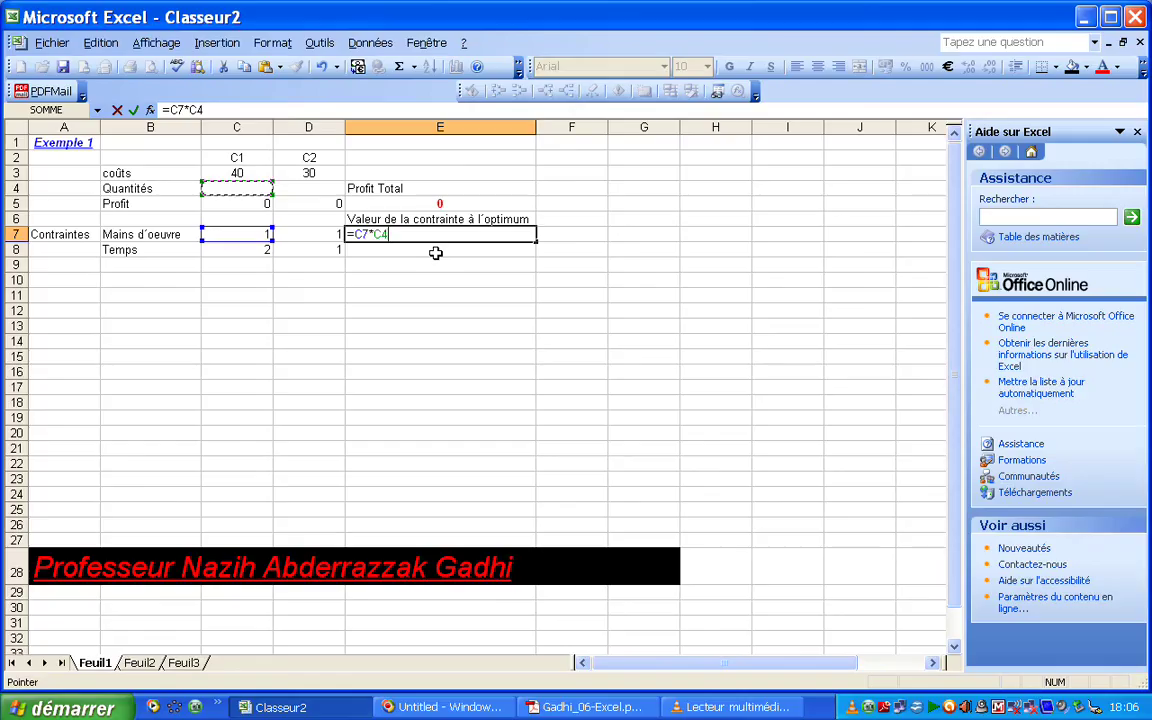
{"action": "type", "text": "+"}
{"action": "left_click", "coordinate": [319, 234]}
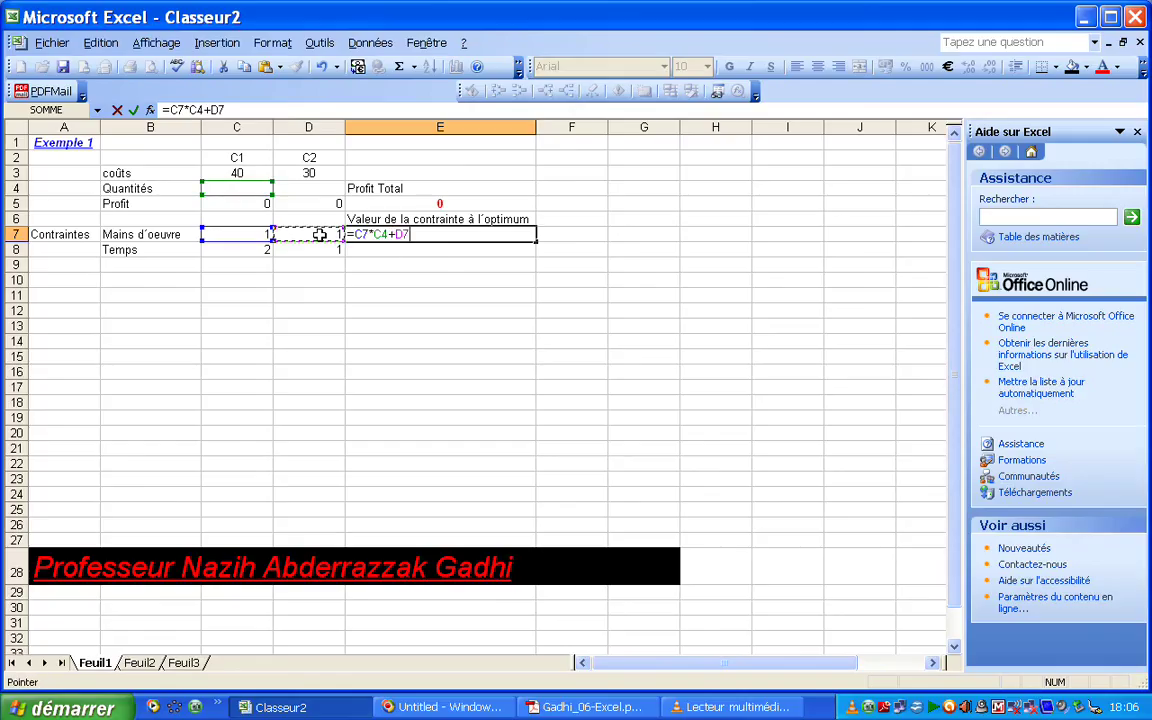
{"action": "type", "text": "*"}
{"action": "left_click", "coordinate": [326, 188]}
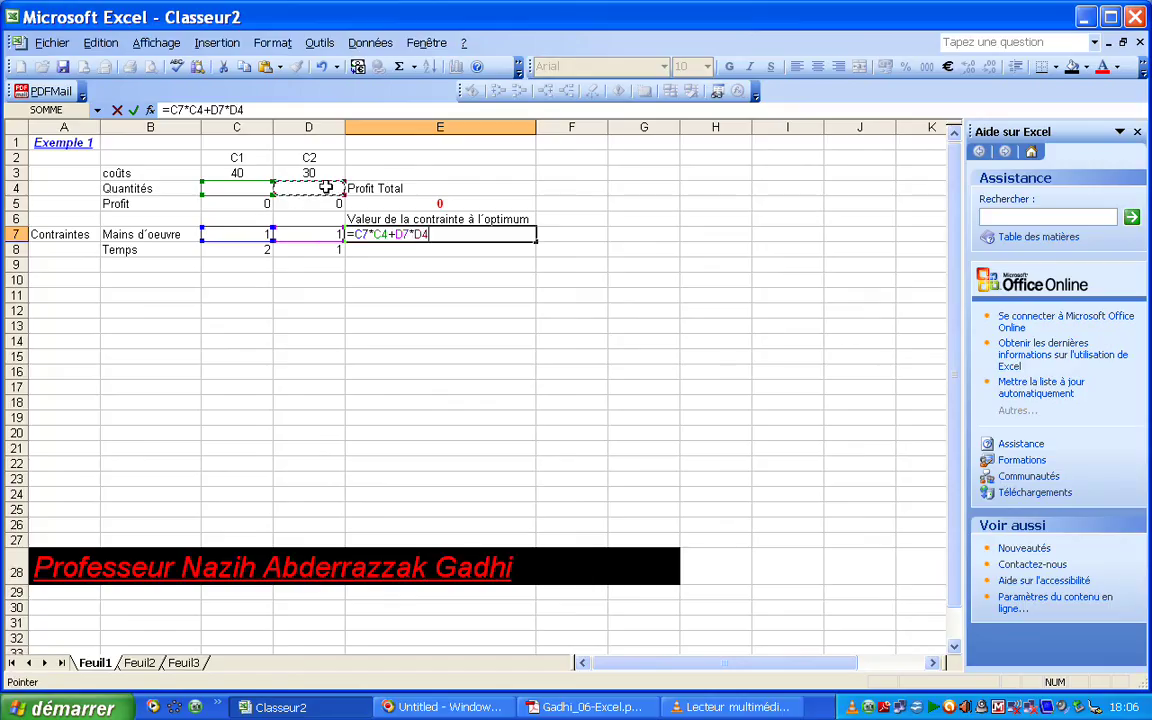
{"action": "key", "text": "Return"}
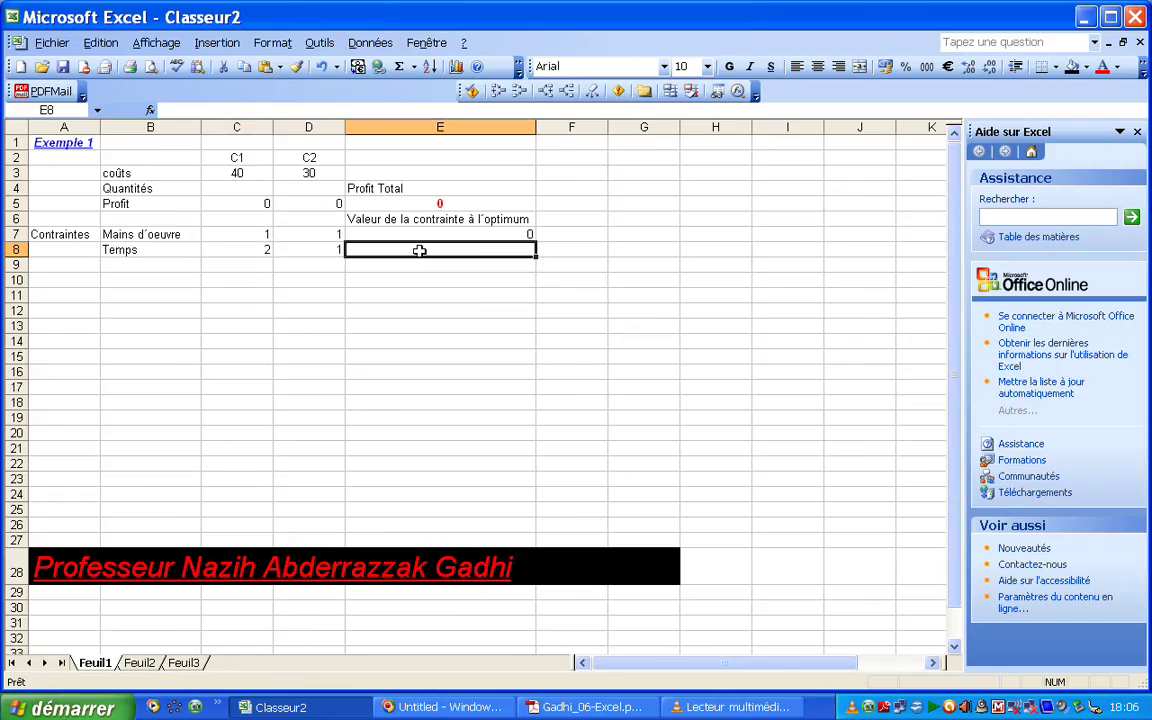
Enter the "Temps" constraint formula =C8*C4+D8*D4 in cell E8.
{"action": "type", "text": "="}
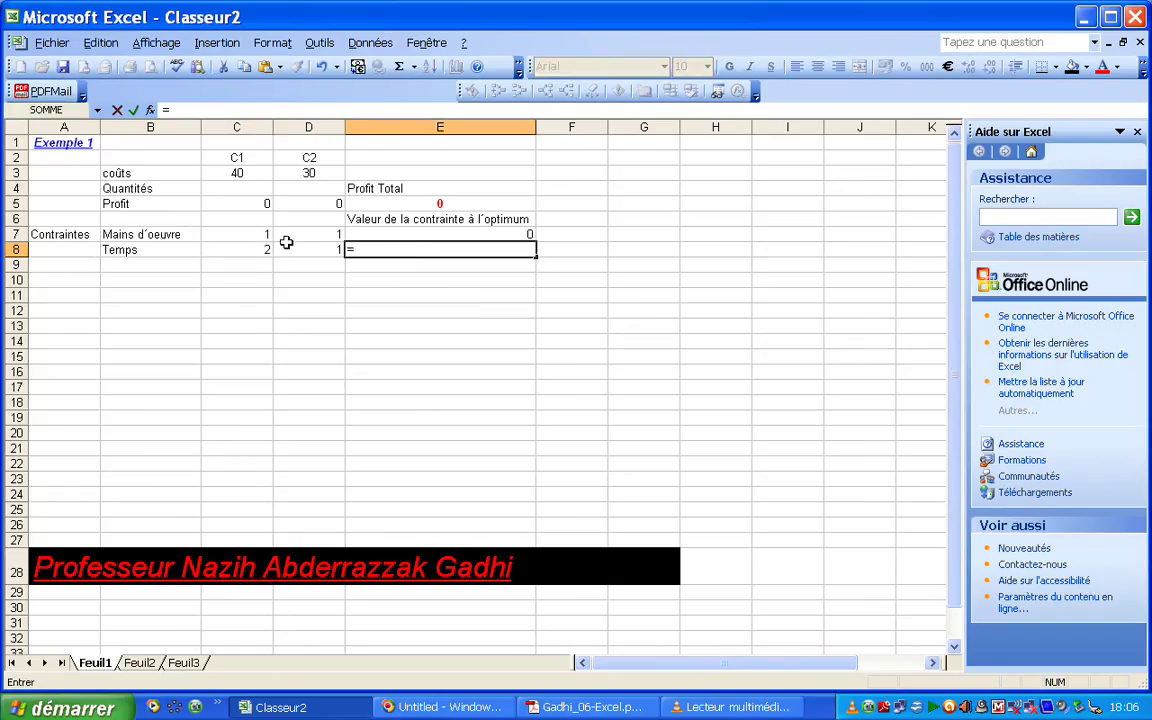
{"action": "left_click", "coordinate": [250, 249]}
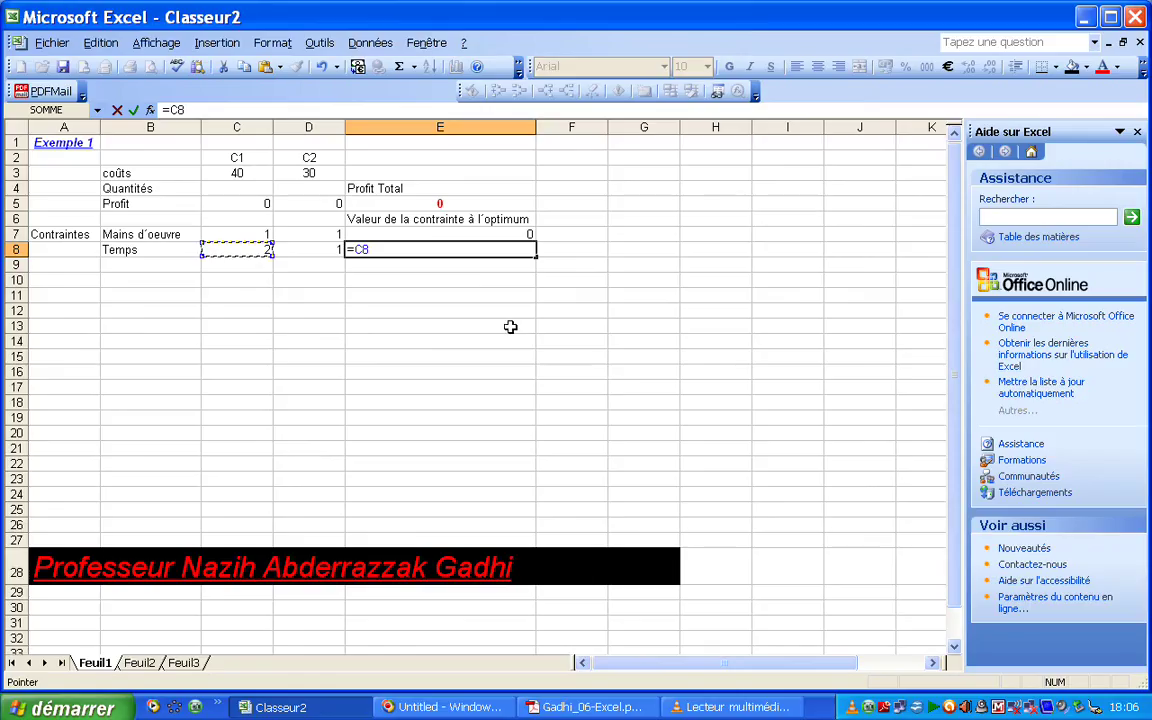
{"action": "type", "text": "*"}
{"action": "left_click", "coordinate": [263, 190]}
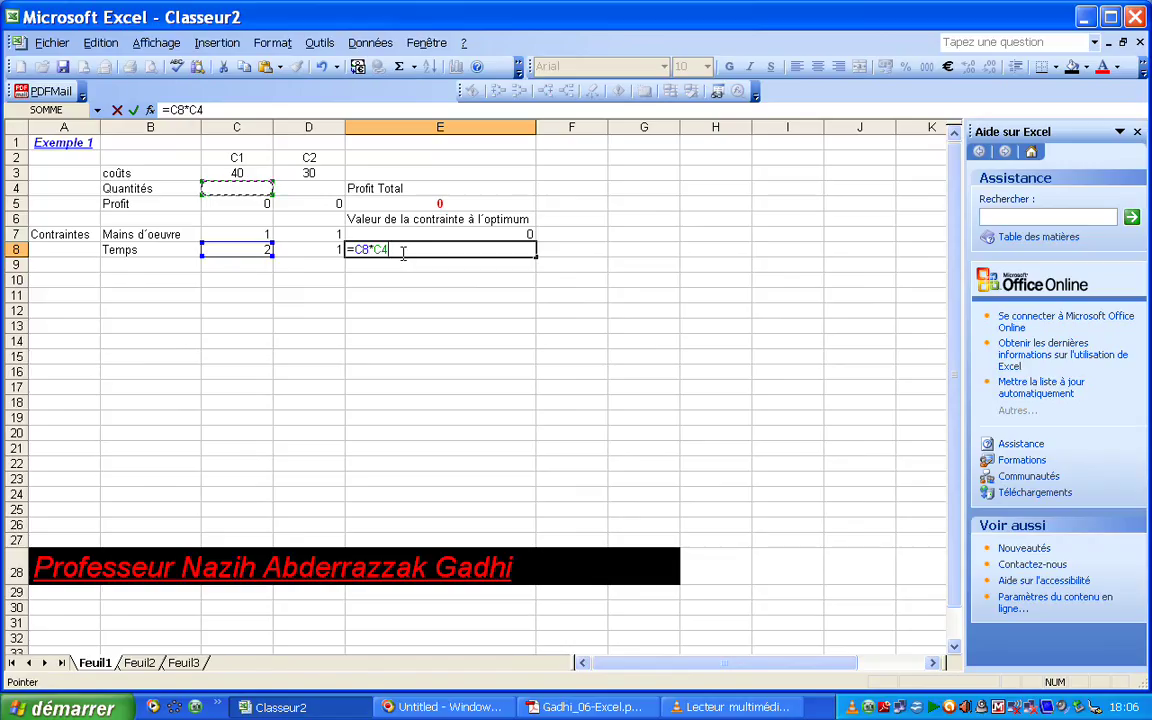
{"action": "type", "text": "+"}
{"action": "left_click", "coordinate": [327, 250]}
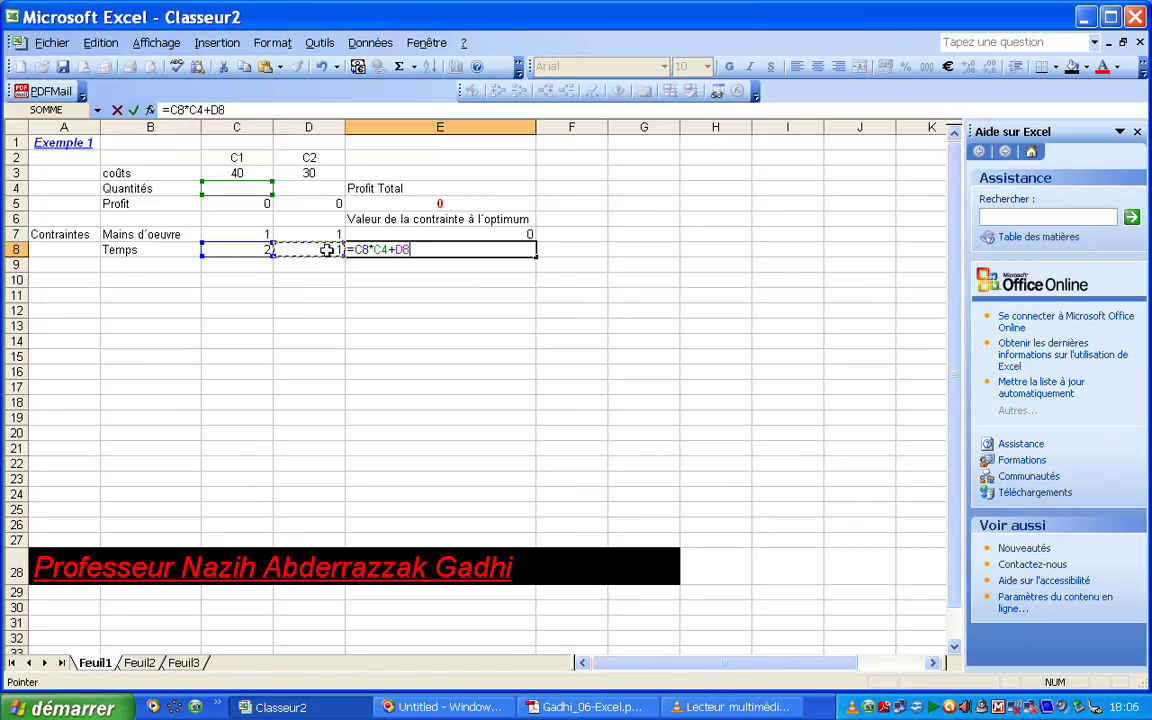
{"action": "type", "text": "*"}
{"action": "left_click", "coordinate": [321, 188]}
{"action": "key", "text": "Return"}
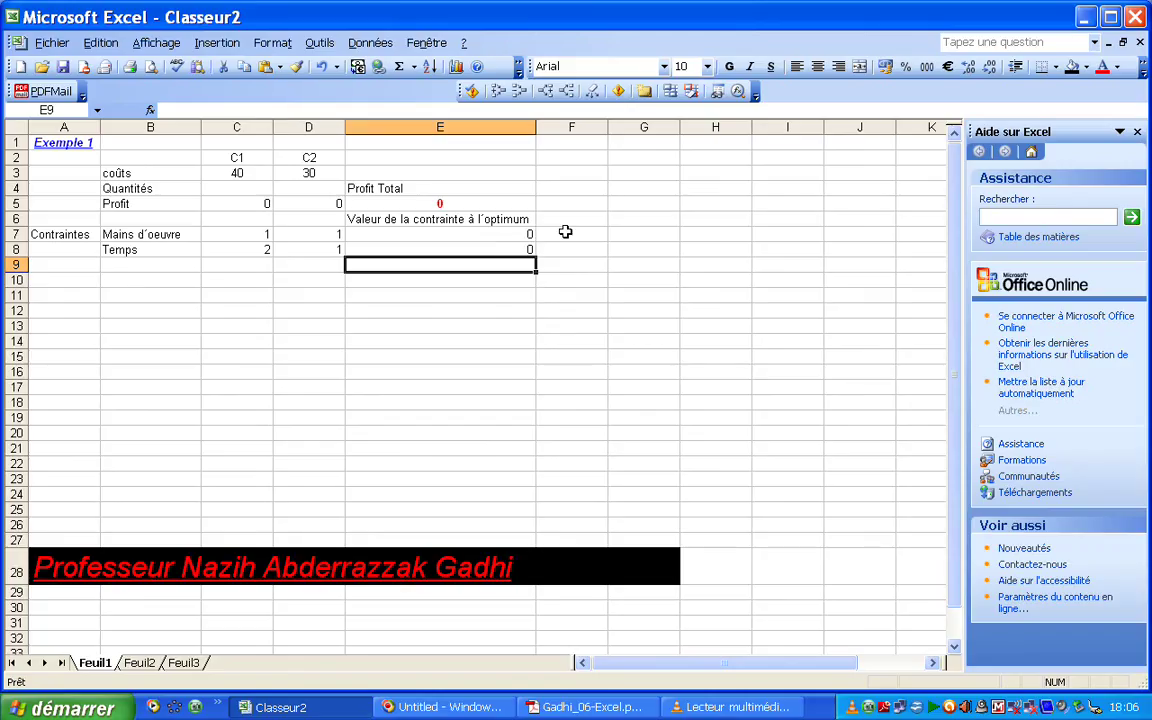
Enter the heading "Limiotes" in cell F6, with the constraint limits 40 in F7 and 60 in F8.
{"action": "left_click", "coordinate": [563, 216]}
{"action": "type", "text": "Lim"}
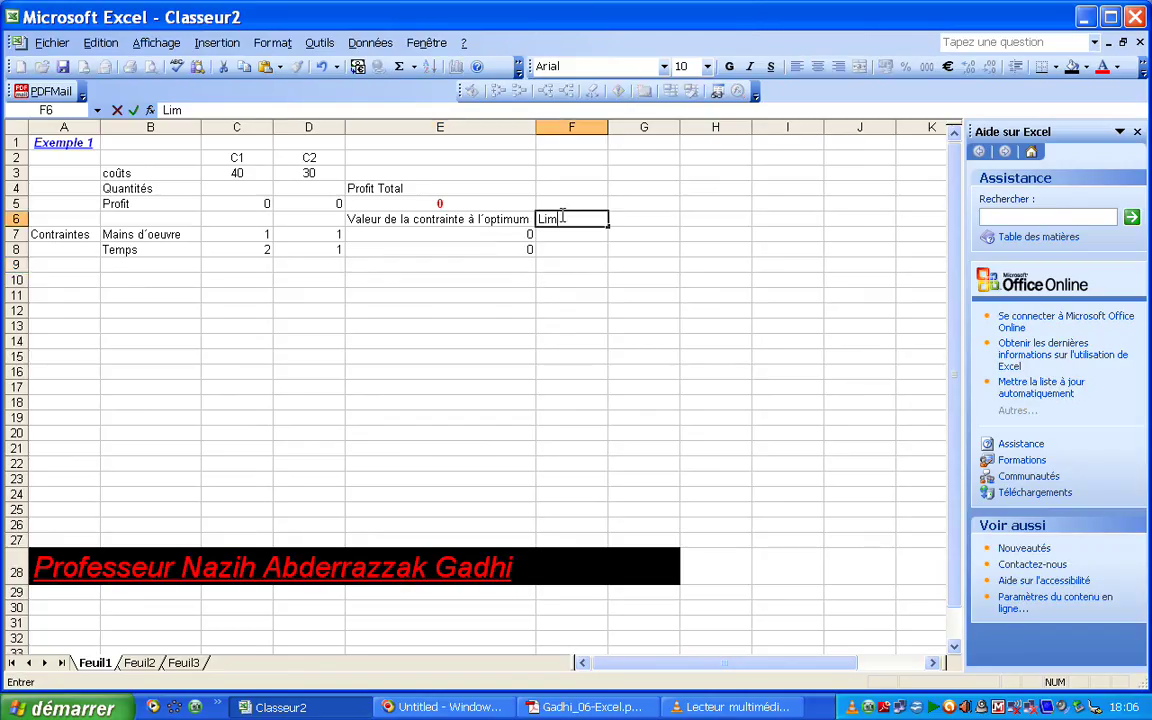
{"action": "type", "text": "iotes"}
{"action": "left_click", "coordinate": [584, 235]}
{"action": "type", "text": "4"}
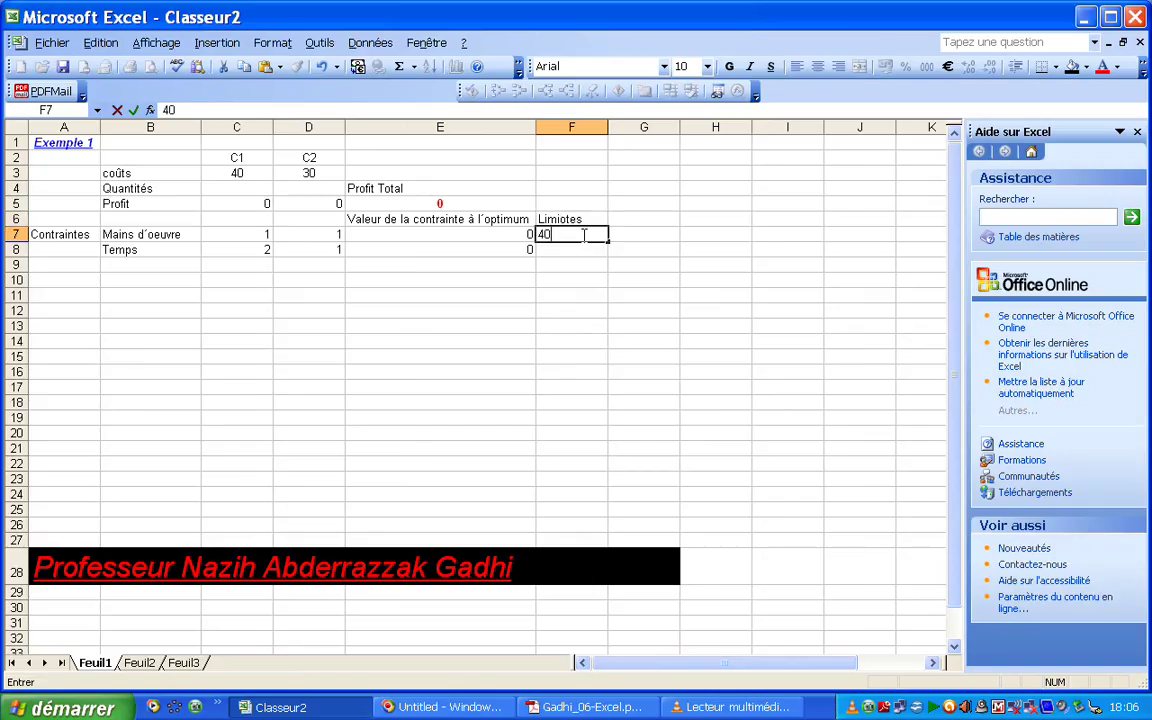
{"action": "type", "text": "0"}
{"action": "key", "text": "Return"}
{"action": "type", "text": "6"}
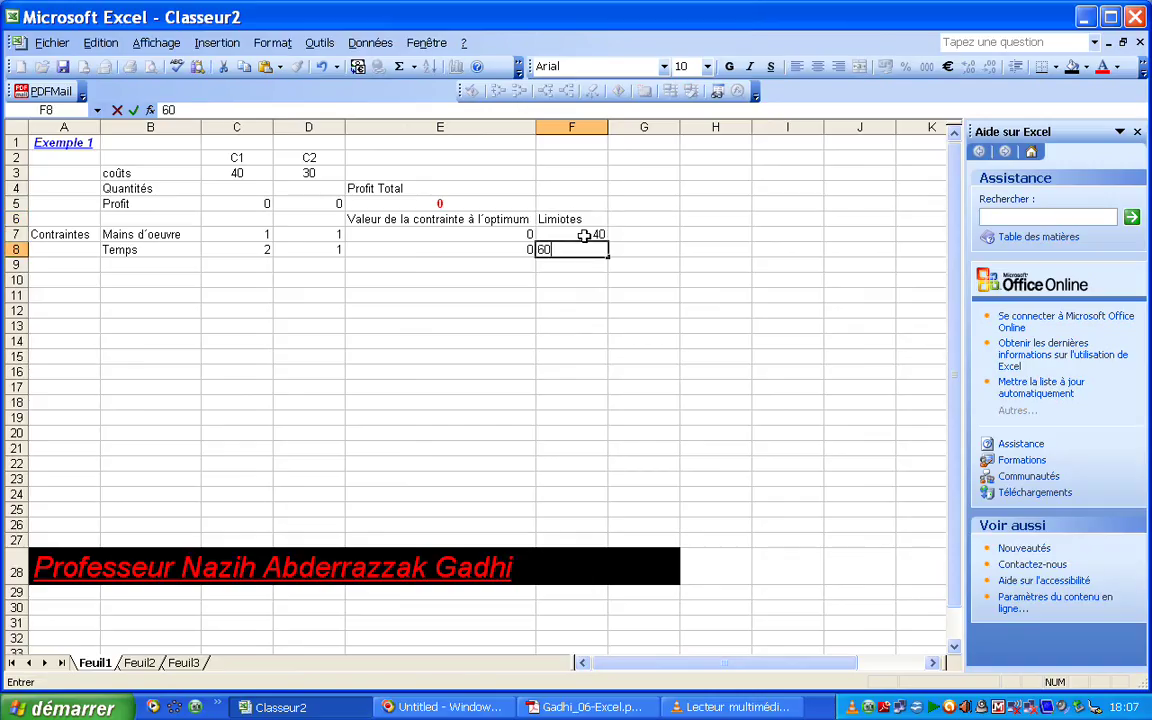
{"action": "key", "text": "Return"}
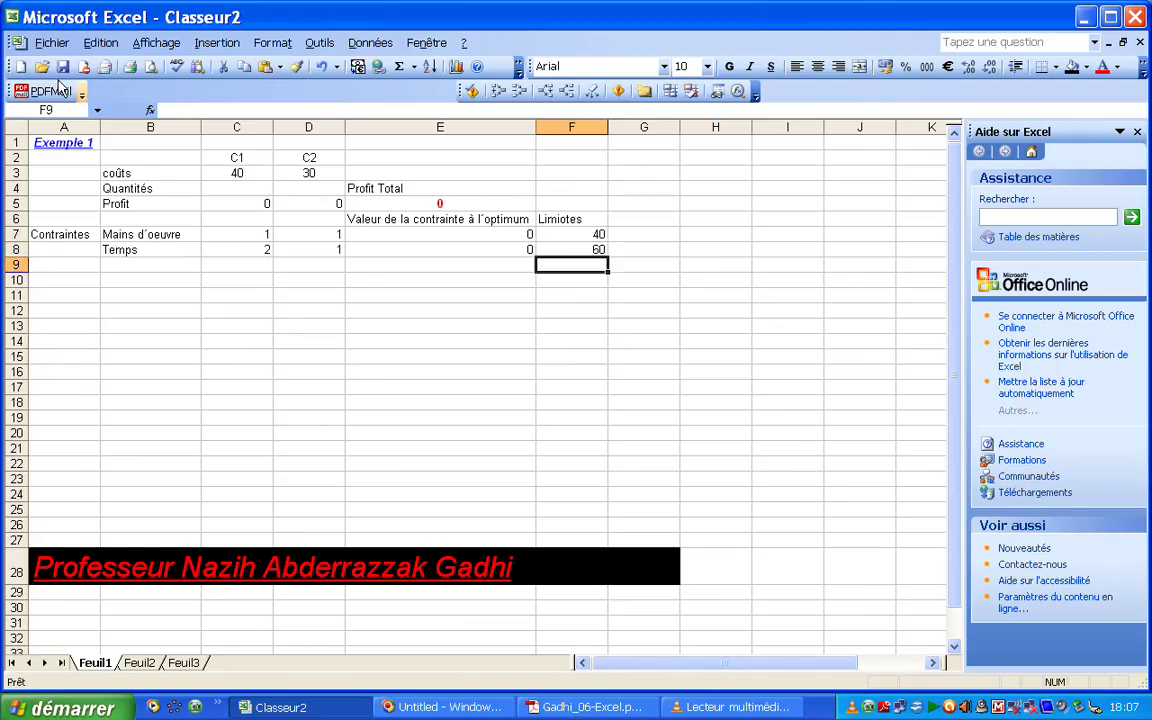
Save the workbook as "Exemple 1.xls" in the Ex3_TD folder.
{"action": "left_click", "coordinate": [68, 45]}
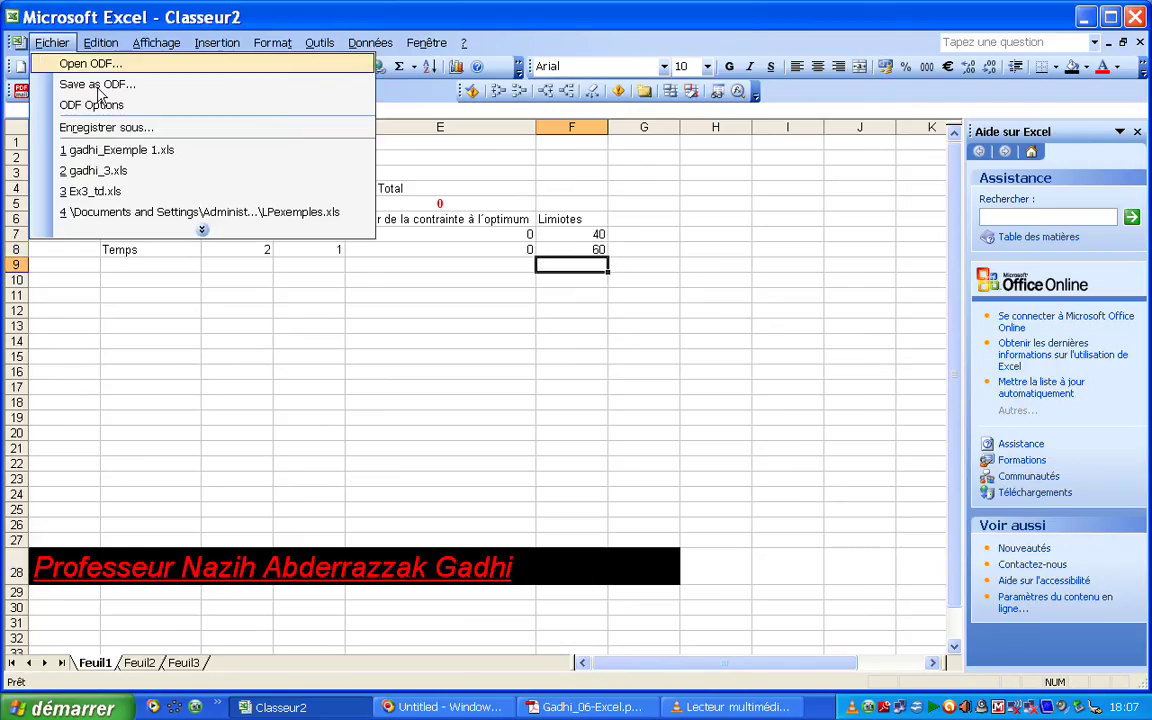
{"action": "left_click", "coordinate": [118, 124]}
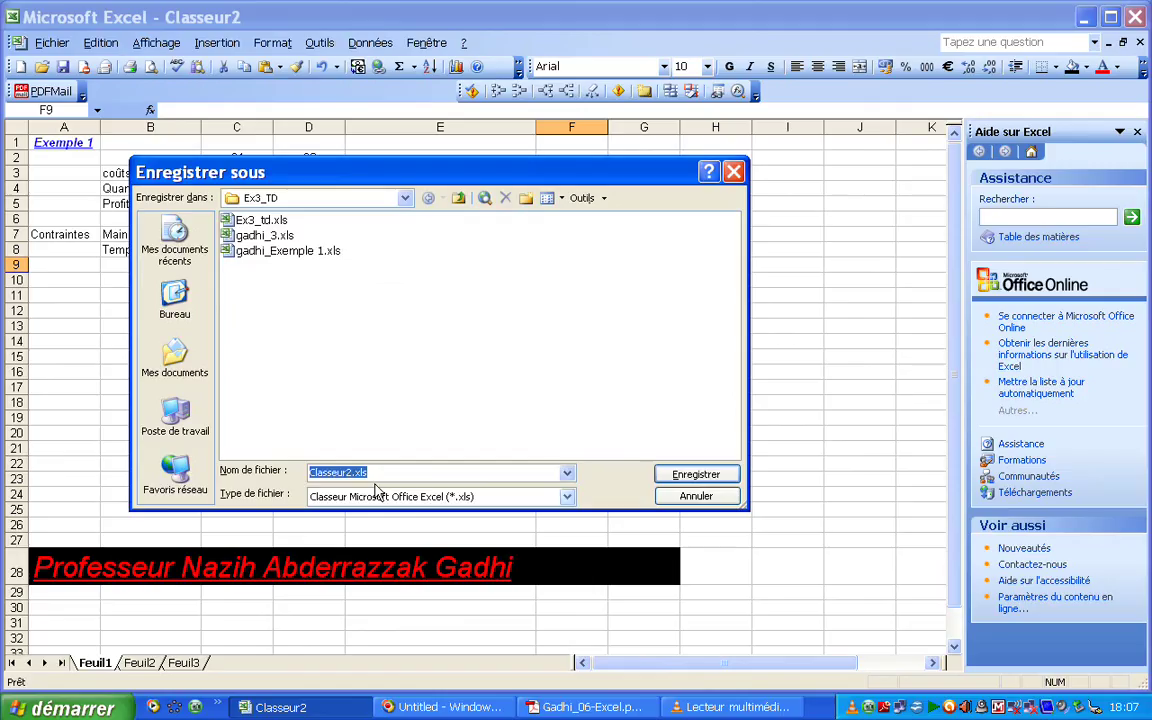
{"action": "left_click", "coordinate": [337, 473]}
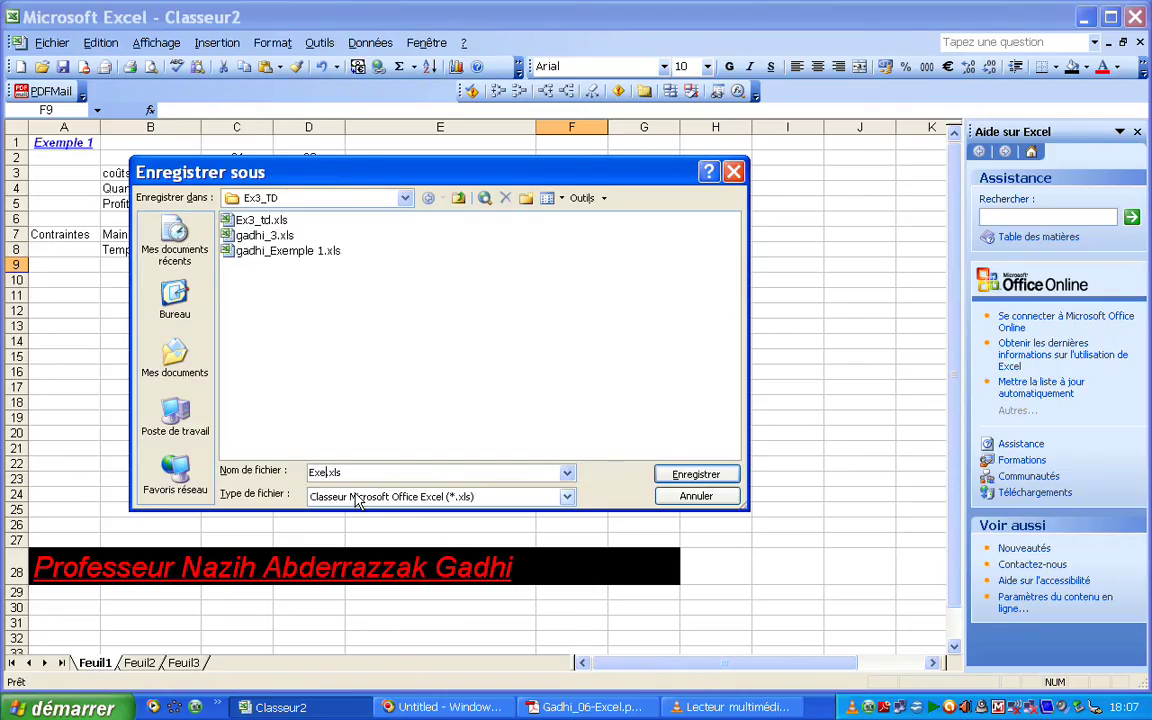
{"action": "type", "text": "Exempl"}
{"action": "type", "text": "e 1"}
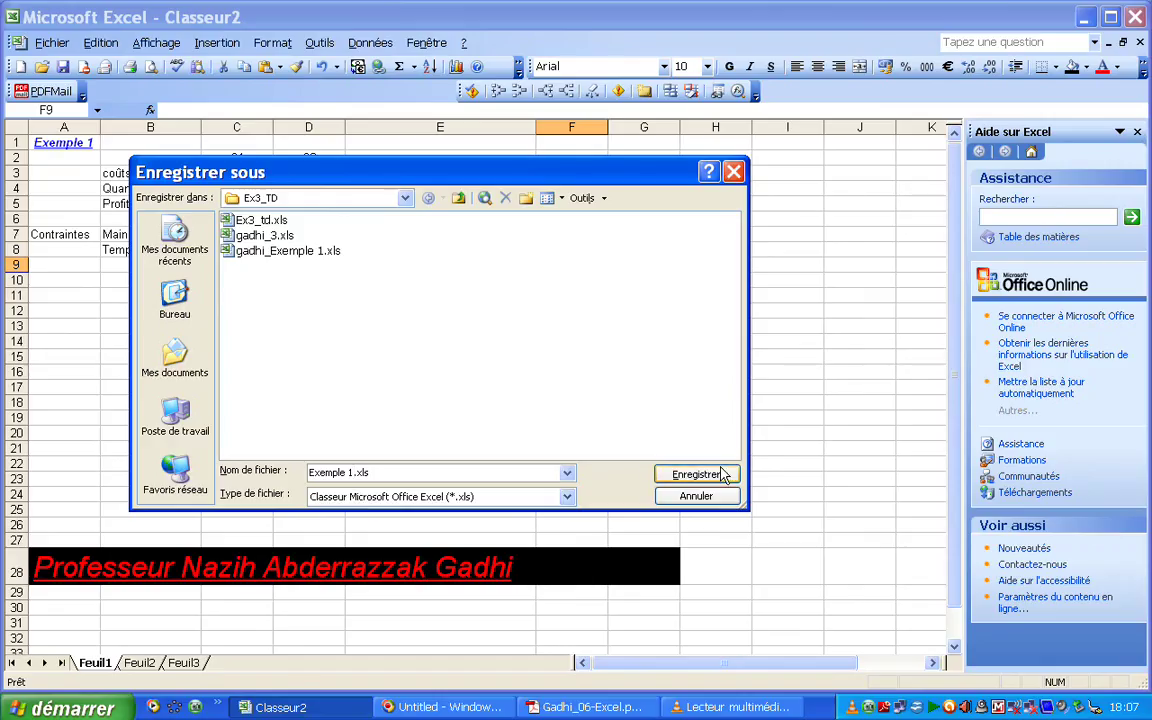
{"action": "left_click", "coordinate": [665, 474]}
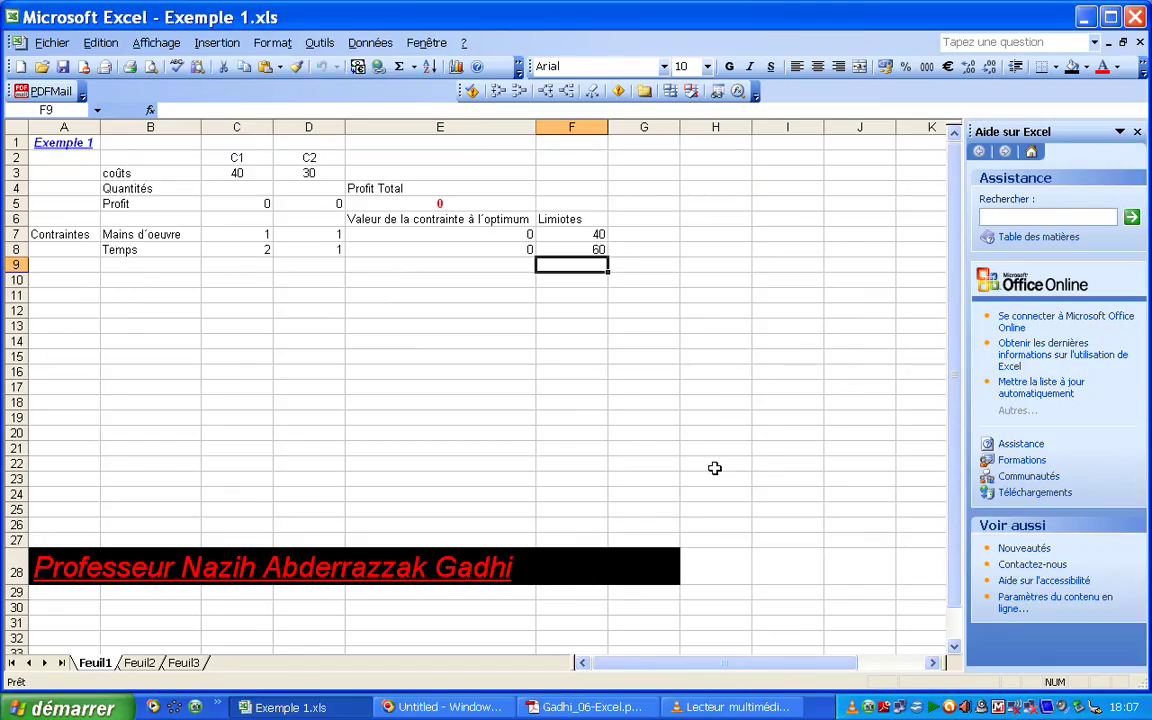
Open the Solver and set the total profit cell E5 as the target cell for maximisation.
{"action": "left_click", "coordinate": [322, 44]}
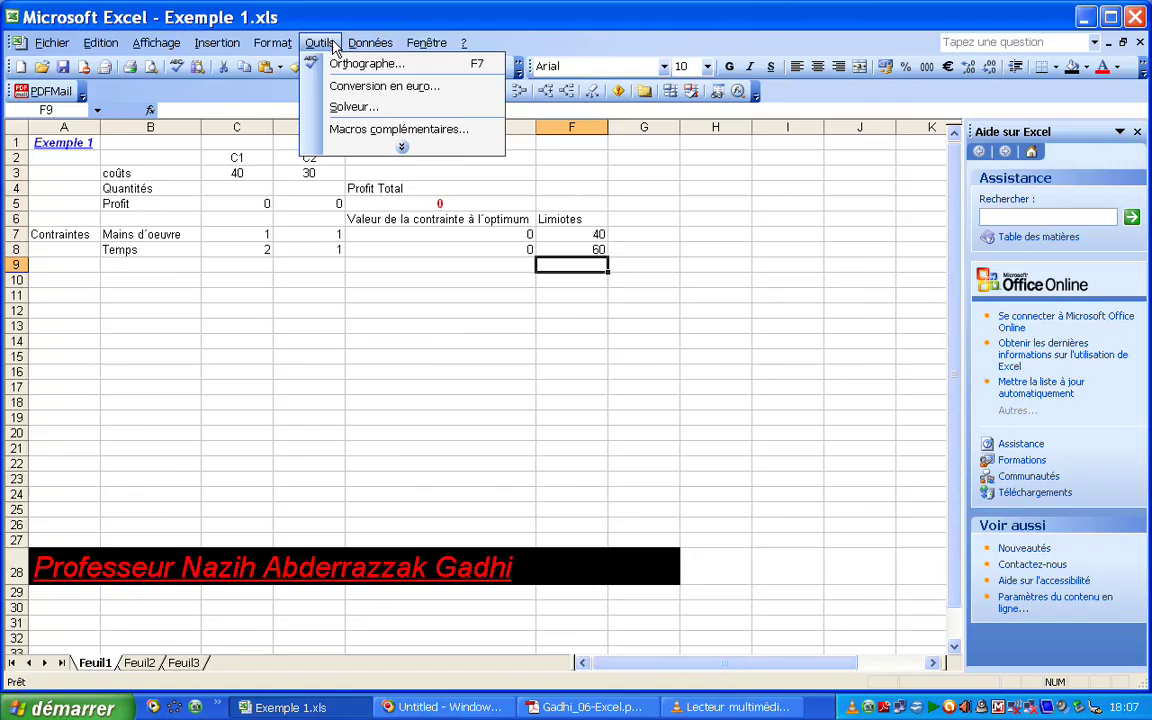
{"action": "left_click", "coordinate": [362, 107]}
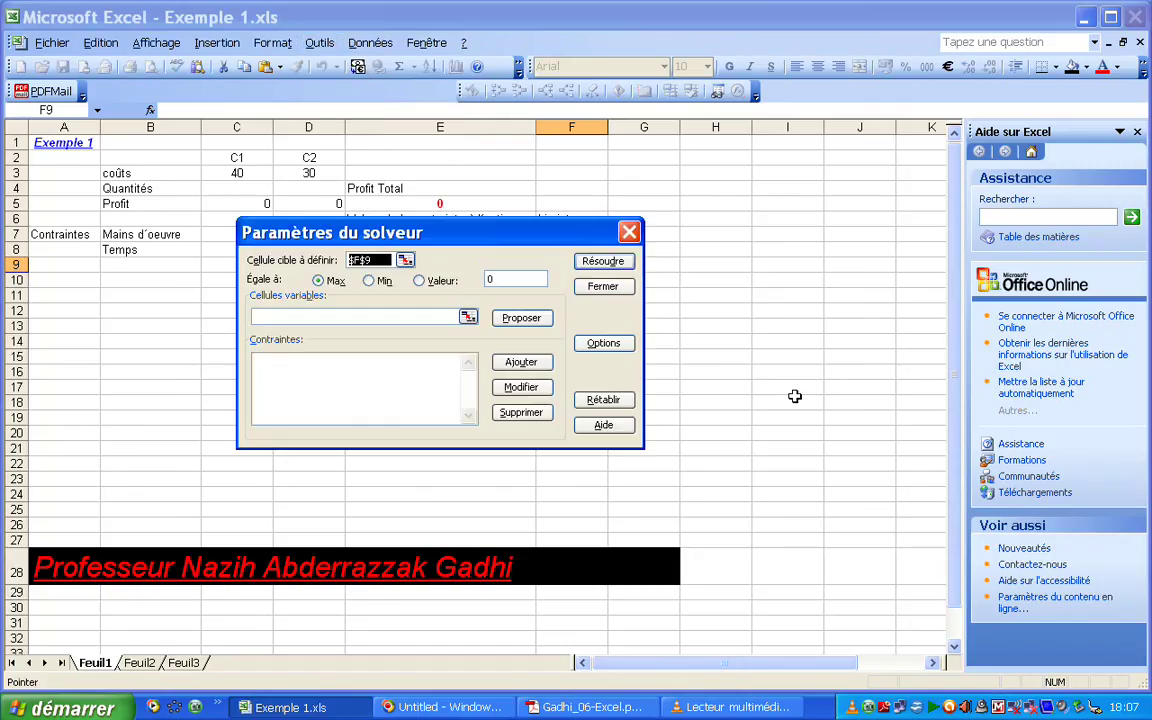
{"action": "left_click_drag", "start_coordinate": [464, 234], "coordinate": [614, 307]}
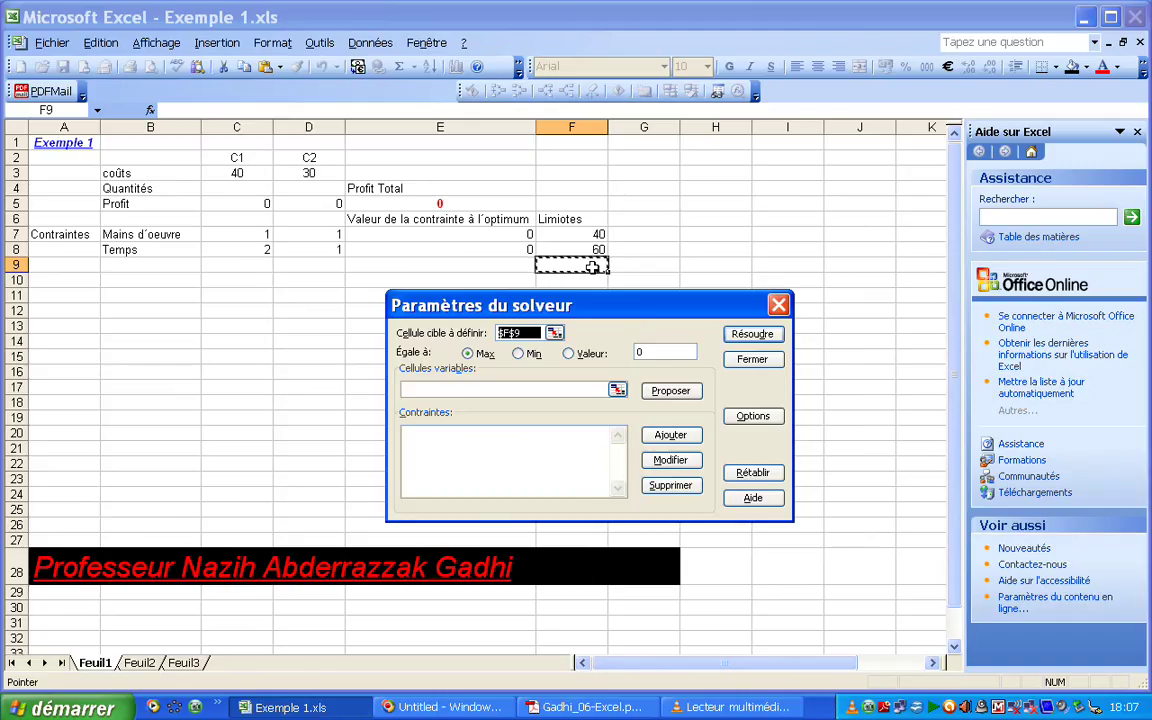
{"action": "left_click", "coordinate": [453, 203]}
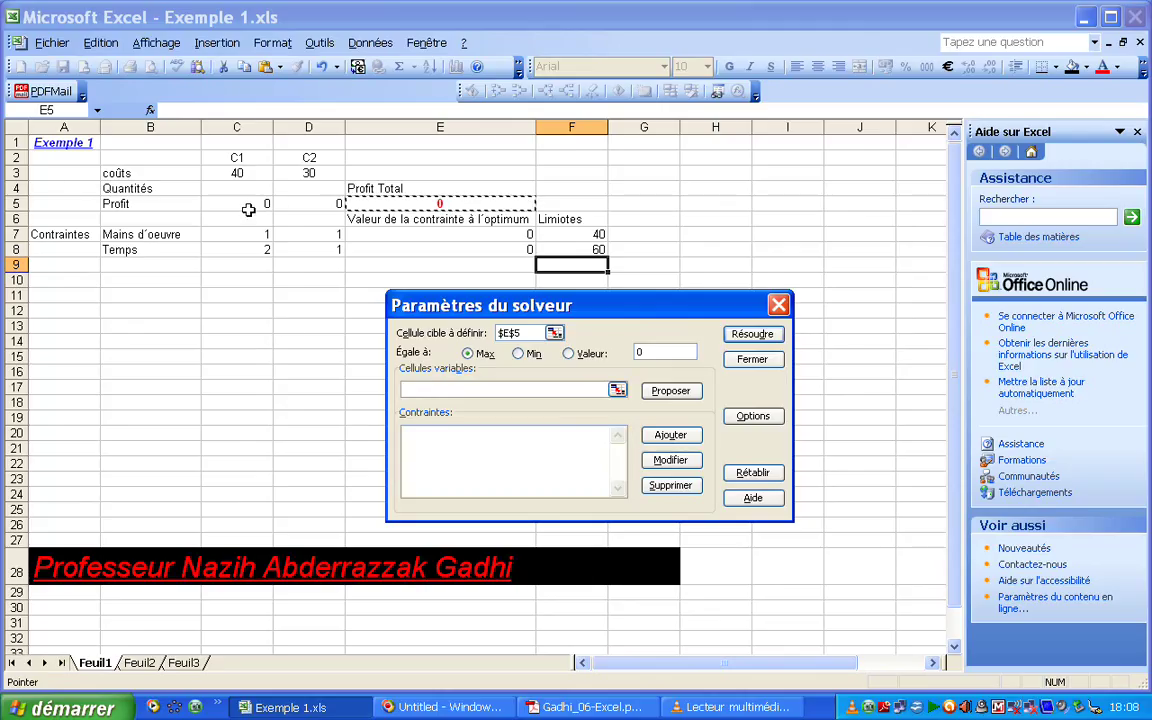
Set the quantity cells C4:D4 as the Solver's variable cells and try solving without constraints, discarding the solution.
{"action": "left_click", "coordinate": [481, 389]}
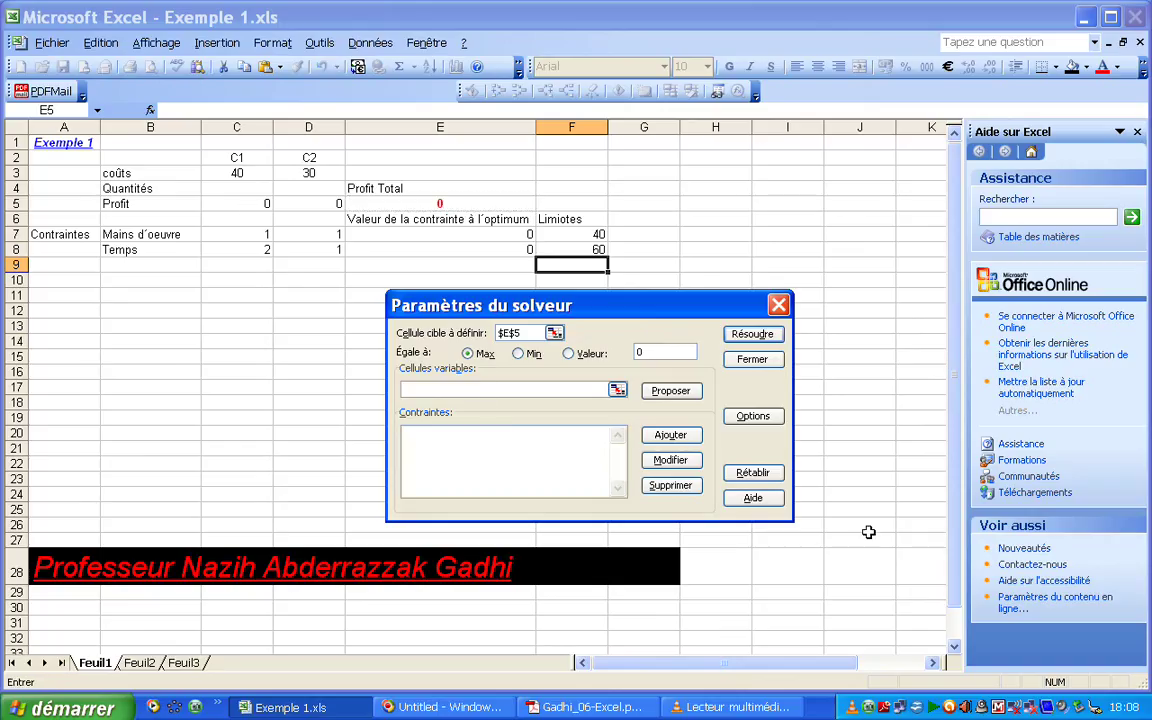
{"action": "left_click", "coordinate": [251, 188]}
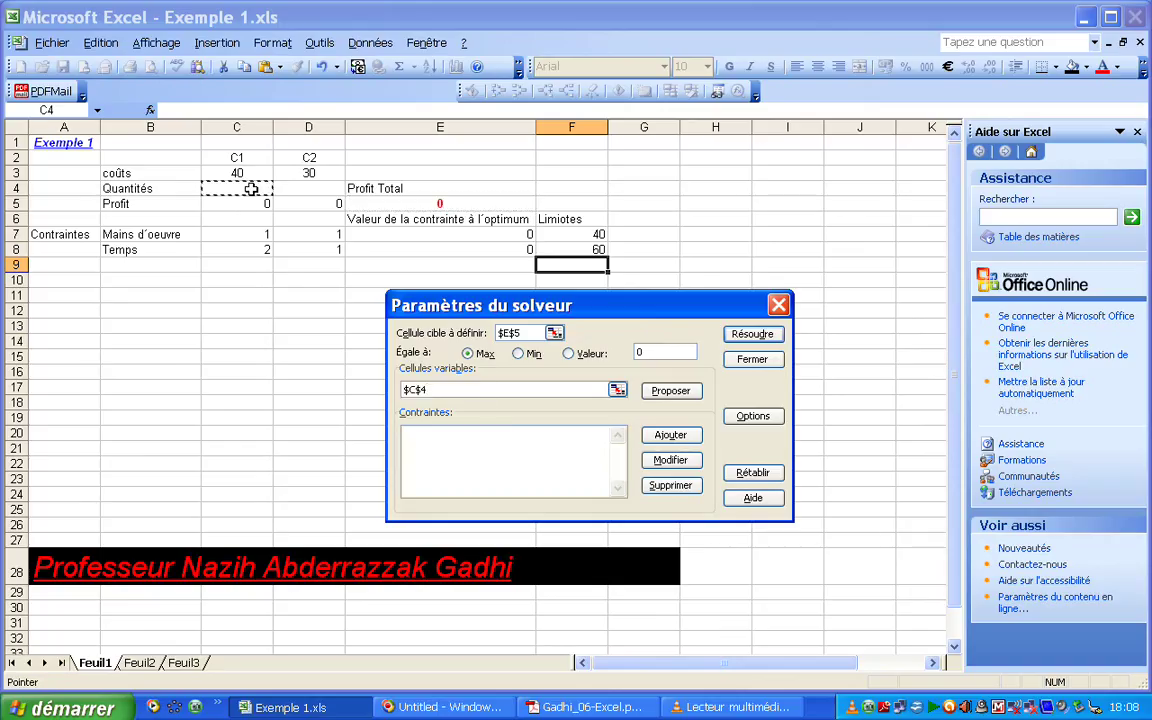
{"action": "key", "text": "shift+Right"}
{"action": "key", "text": "Return"}
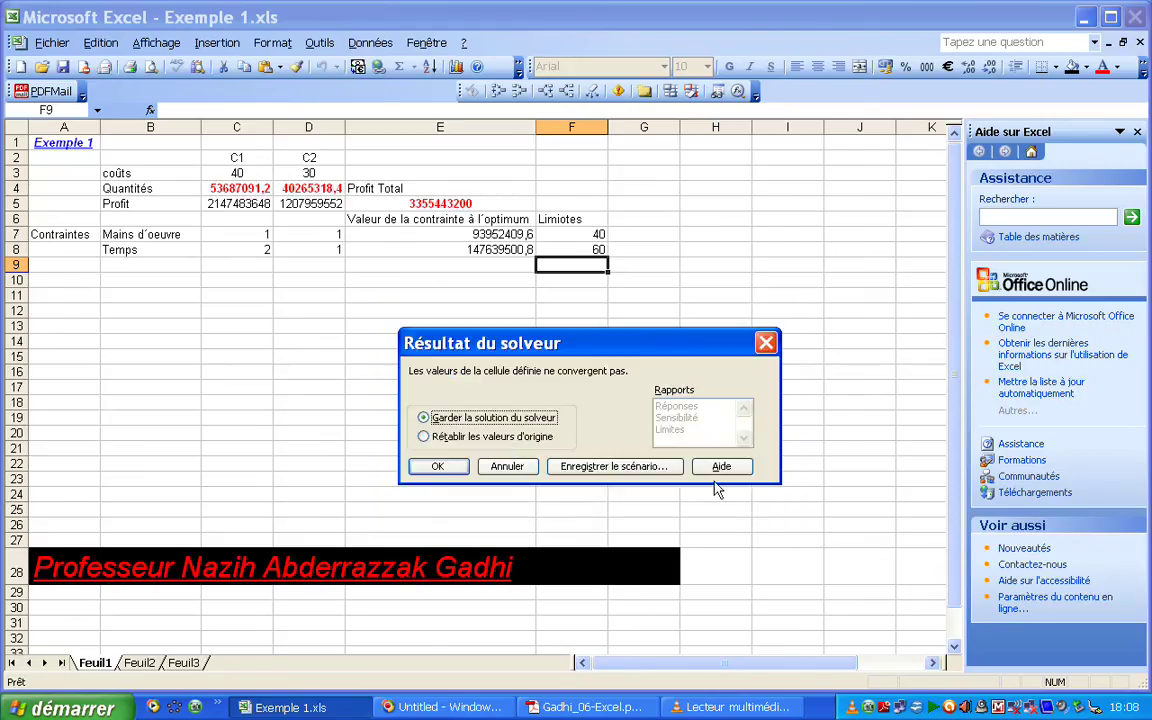
{"action": "left_click", "coordinate": [767, 344]}
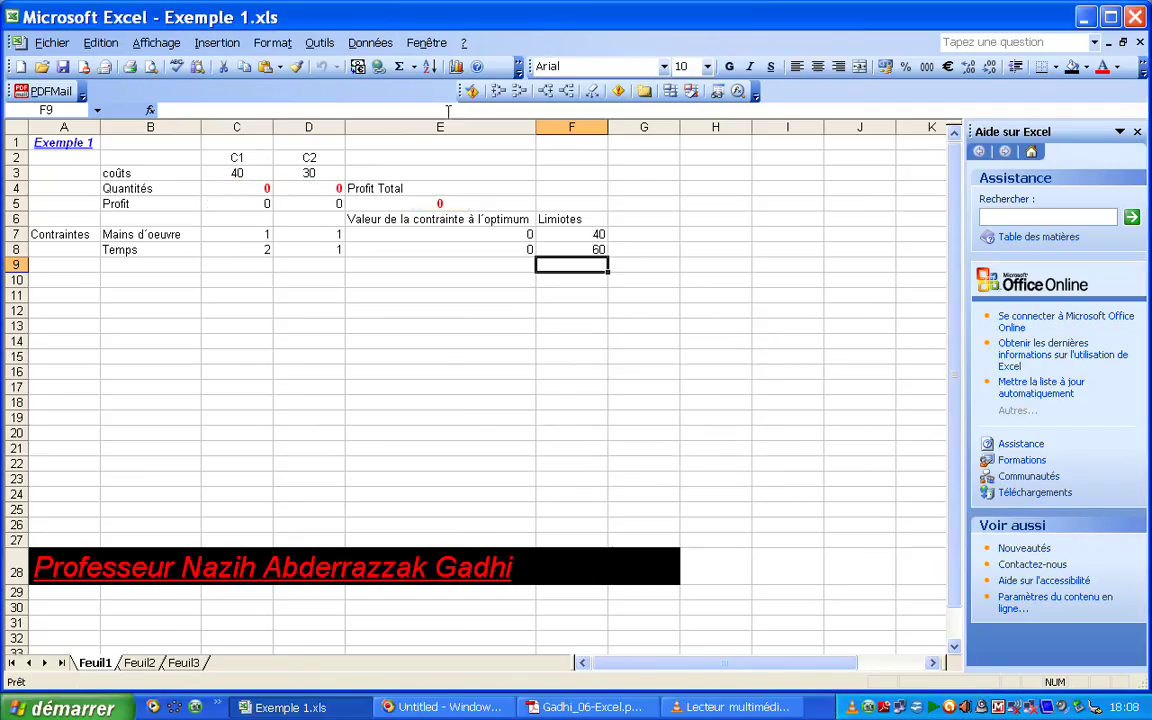
Reopen the Solver and add the labour constraint that cell E7 must be <= its limit in F7.
{"action": "left_click", "coordinate": [324, 45]}
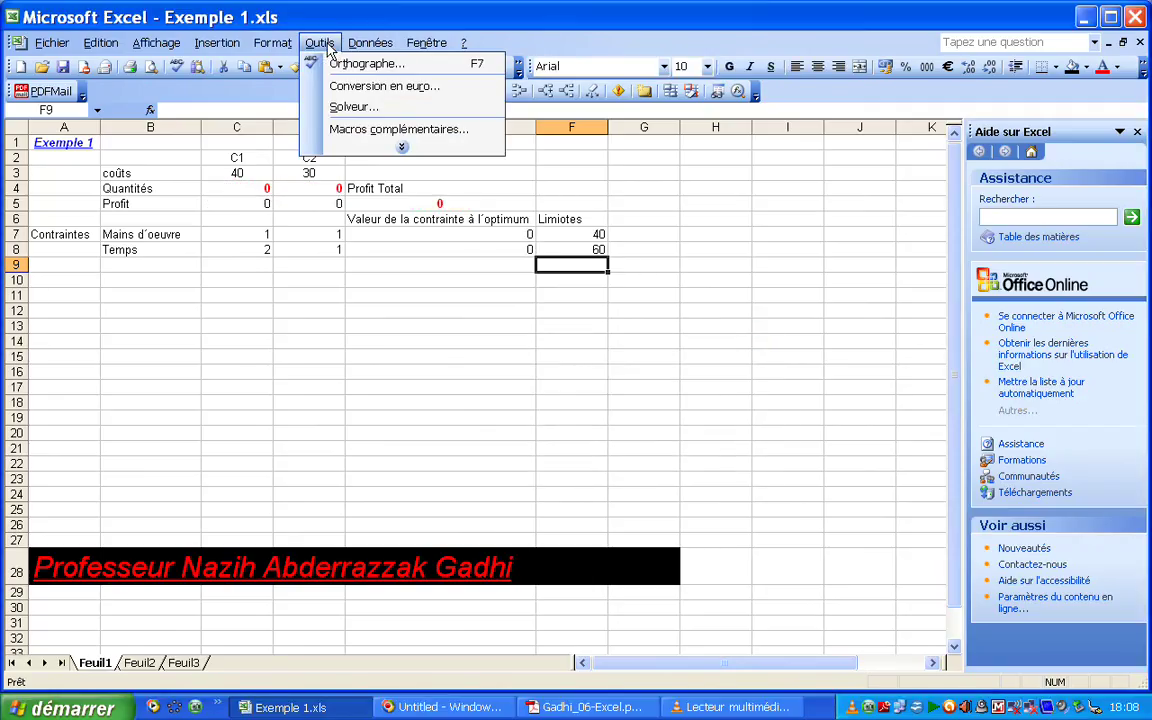
{"action": "left_click", "coordinate": [365, 107]}
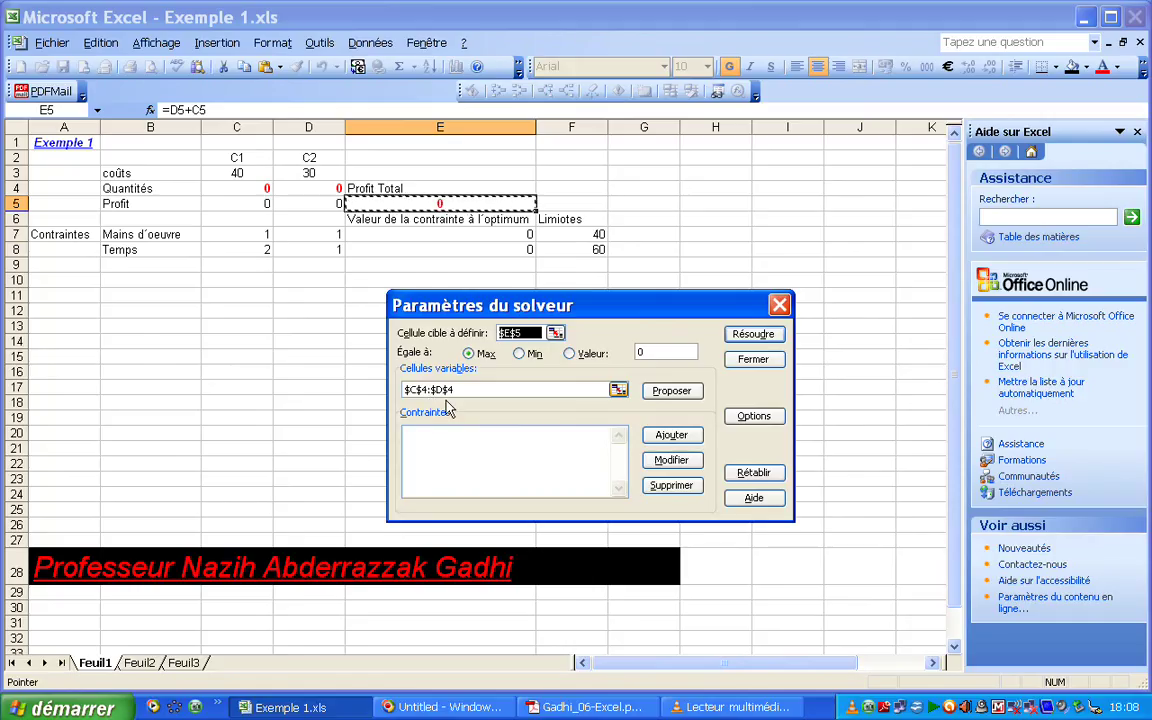
{"action": "left_click", "coordinate": [677, 437]}
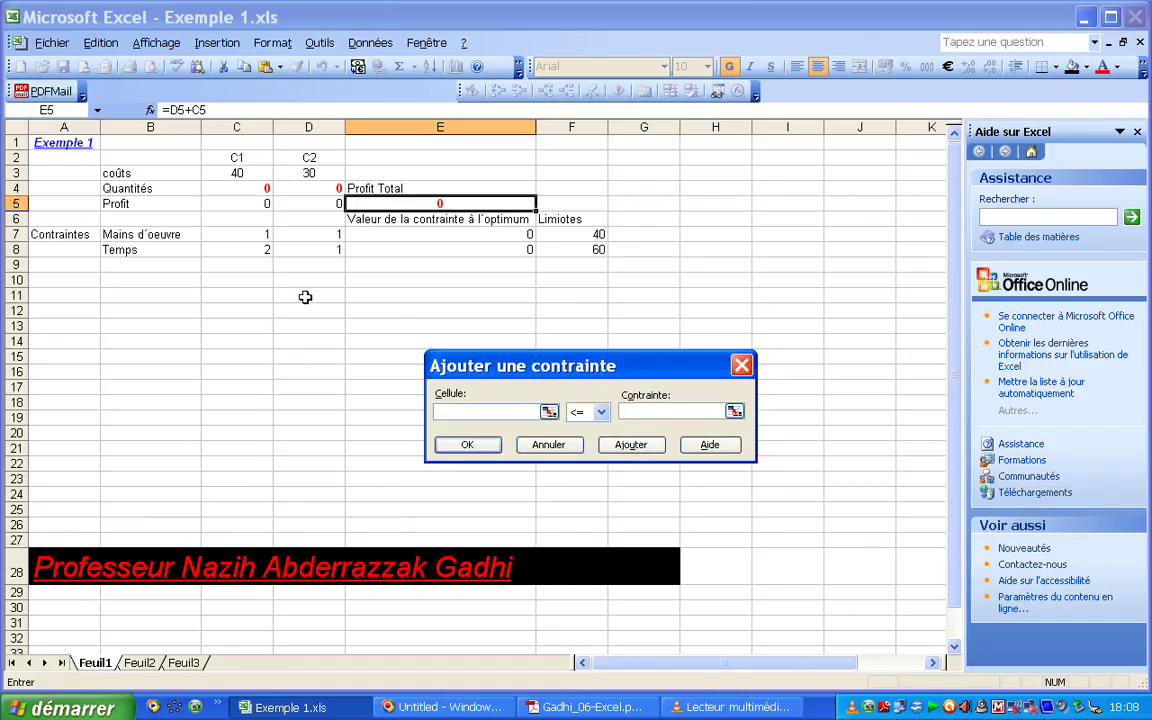
{"action": "left_click", "coordinate": [503, 234]}
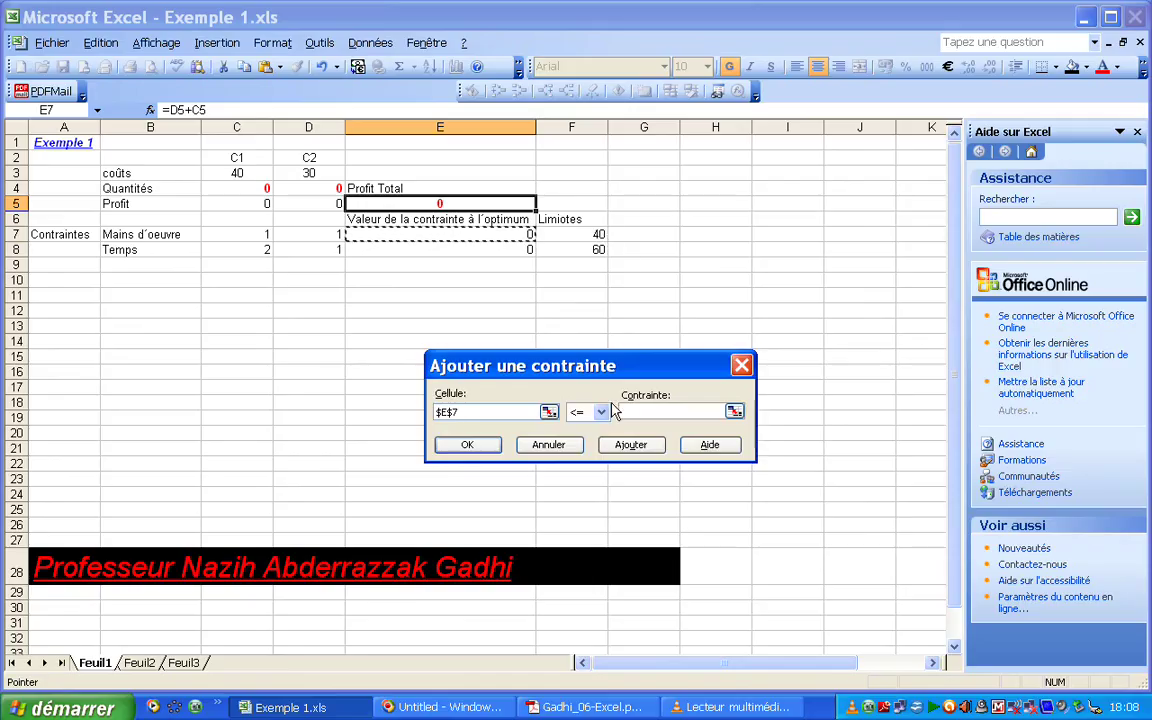
{"action": "key", "text": "Tab"}
{"action": "key", "text": "Tab"}
{"action": "left_click", "coordinate": [598, 236]}
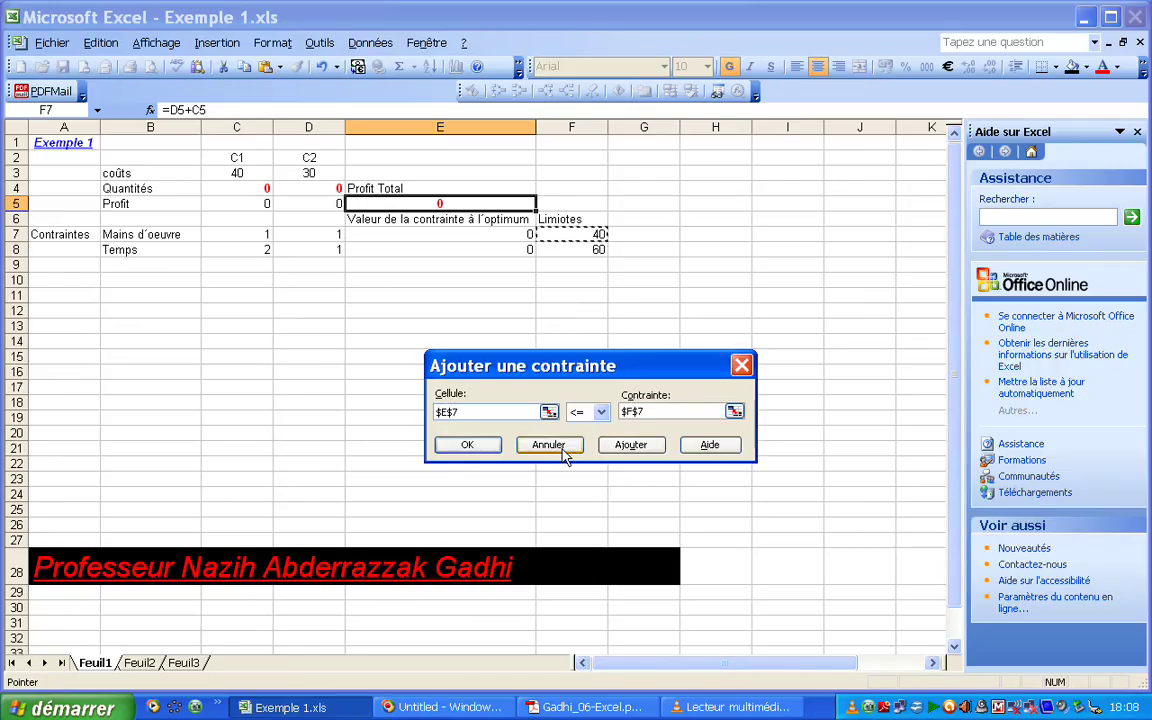
{"action": "left_click", "coordinate": [634, 451]}
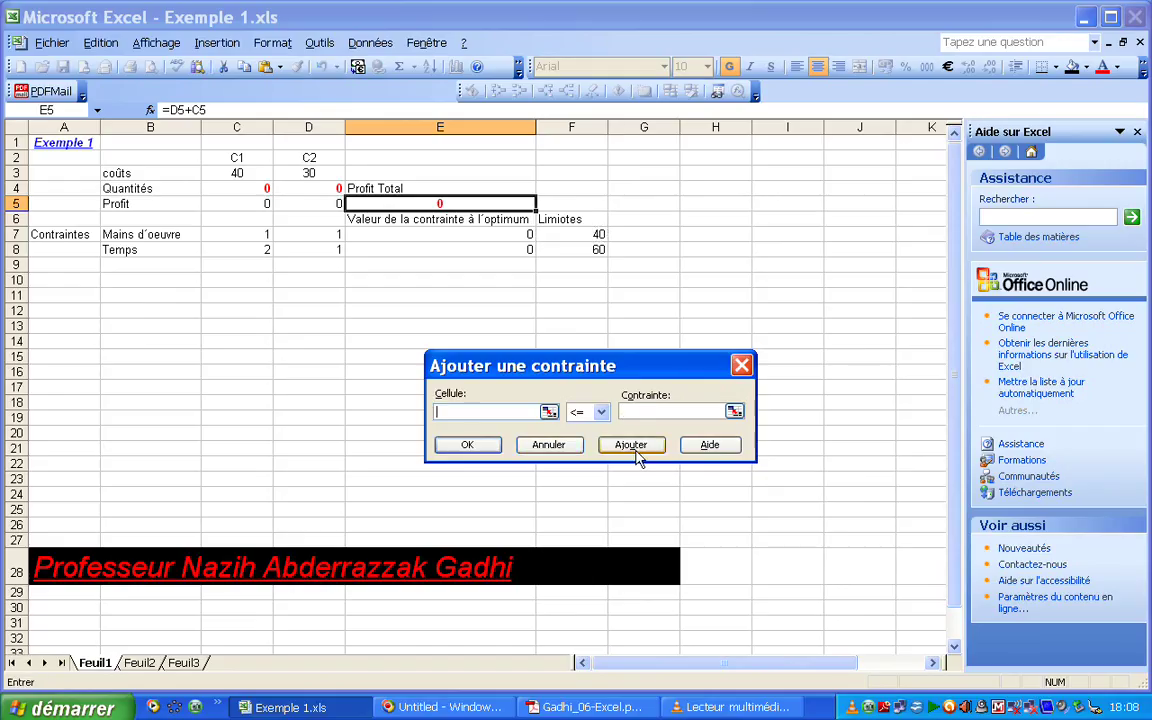
Add the time constraint that cell E8 must be <= its limit in F8, and finish the constraint list.
{"action": "left_click", "coordinate": [438, 251]}
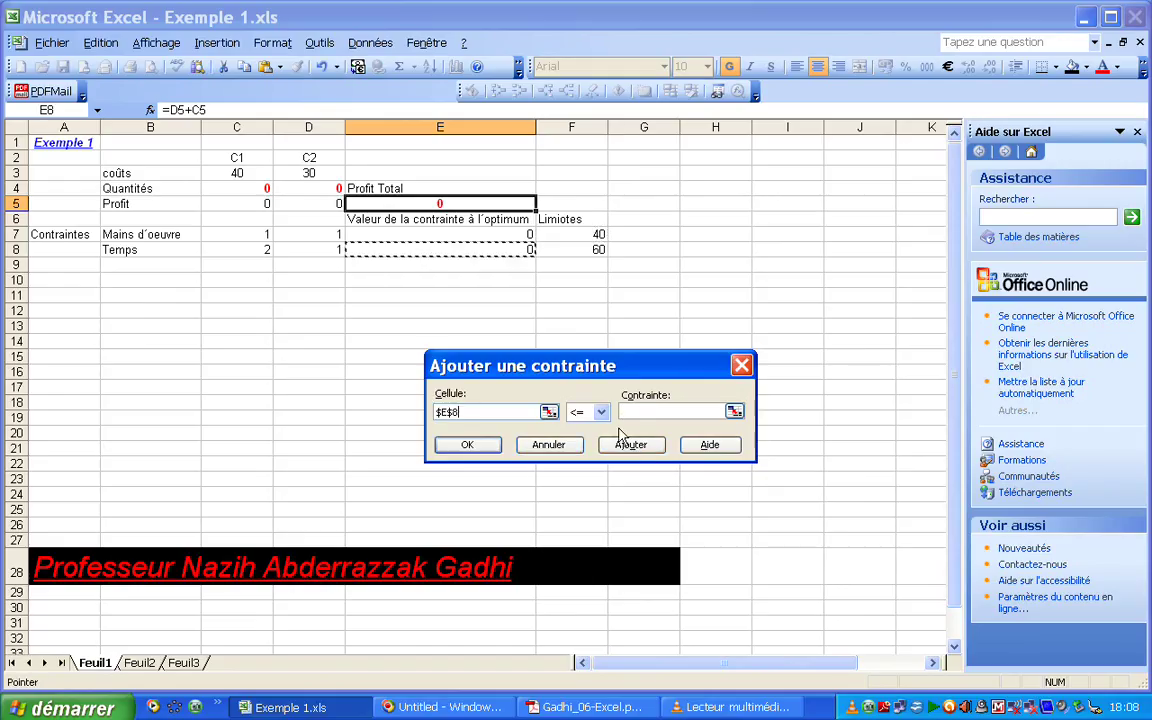
{"action": "left_click", "coordinate": [684, 405]}
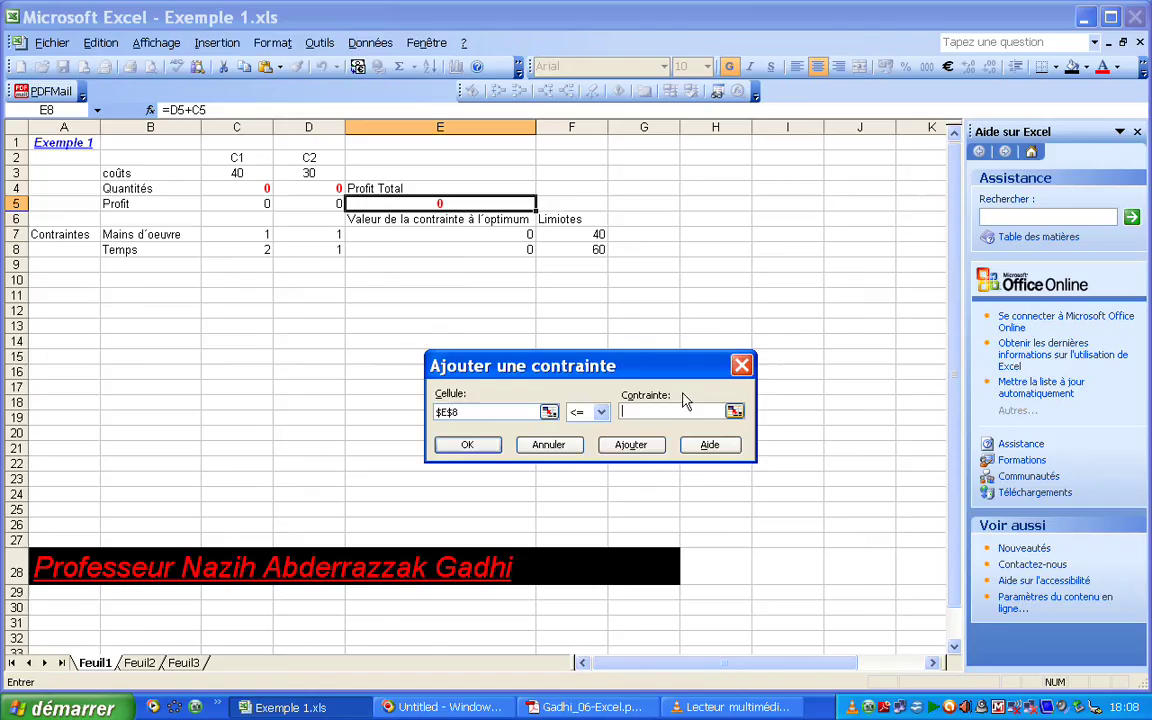
{"action": "left_click", "coordinate": [598, 249]}
{"action": "left_click", "coordinate": [480, 445]}
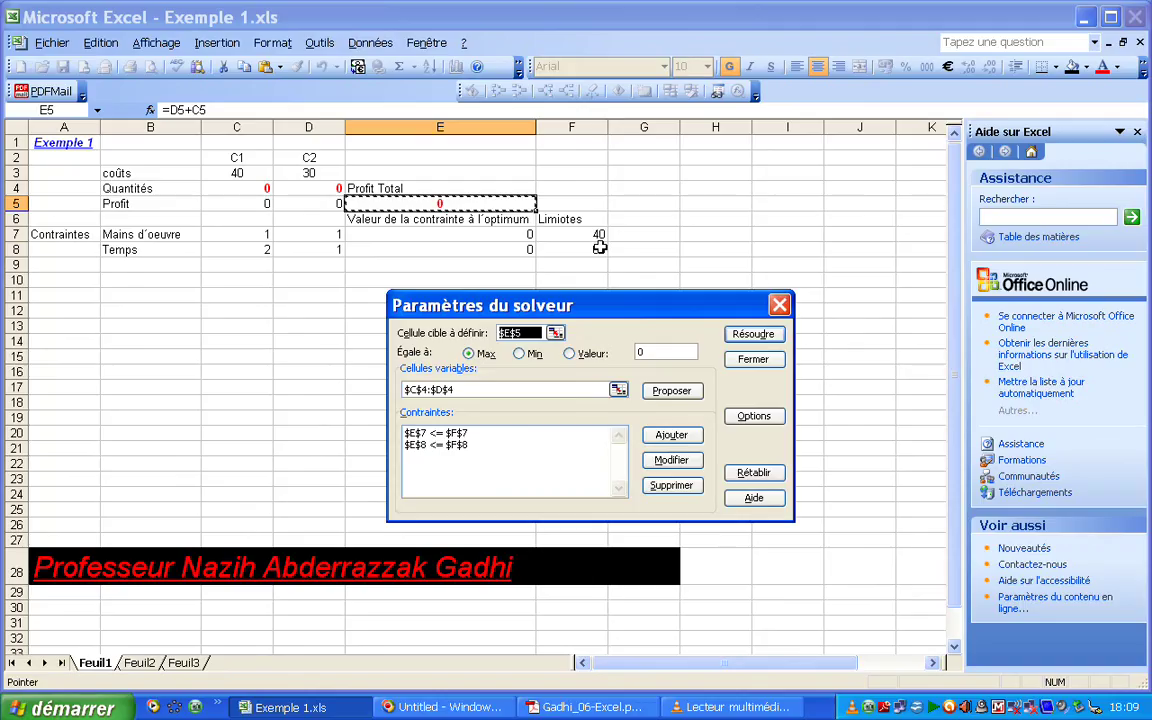
Enable the "Modèle supposé linéaire" and "Supposé non-négatif" options for the Solver.
{"action": "left_click", "coordinate": [758, 414]}
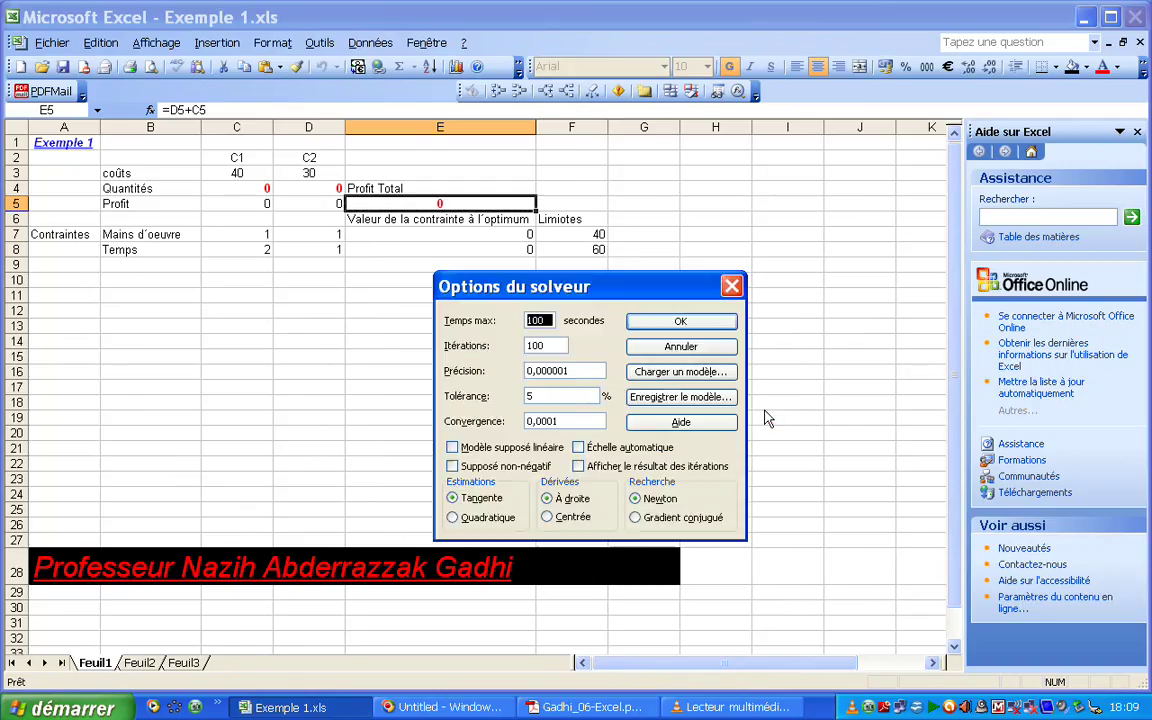
{"action": "left_click", "coordinate": [452, 448]}
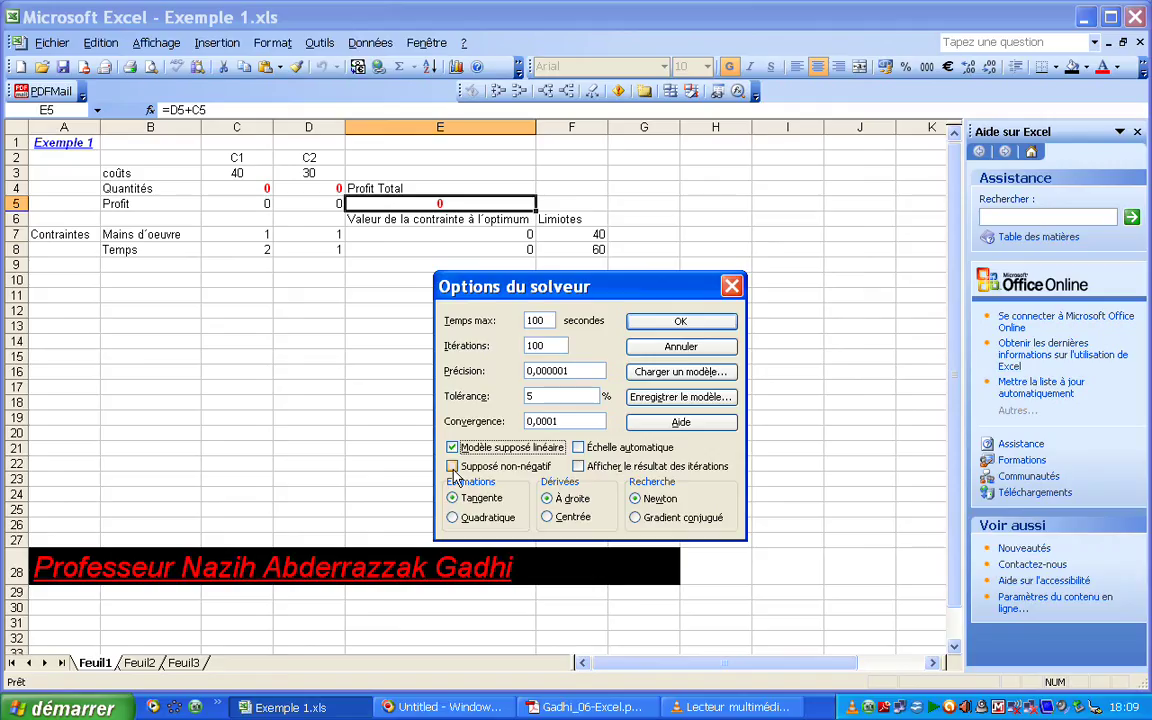
{"action": "left_click", "coordinate": [453, 470]}
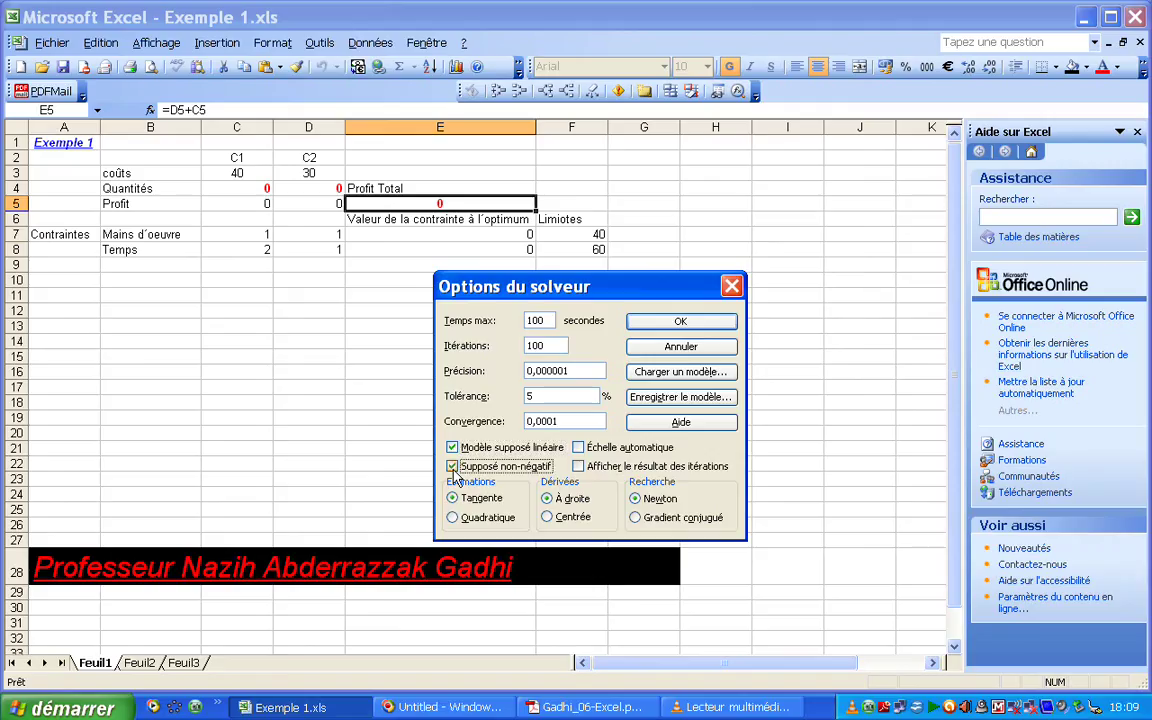
{"action": "left_click", "coordinate": [681, 325]}
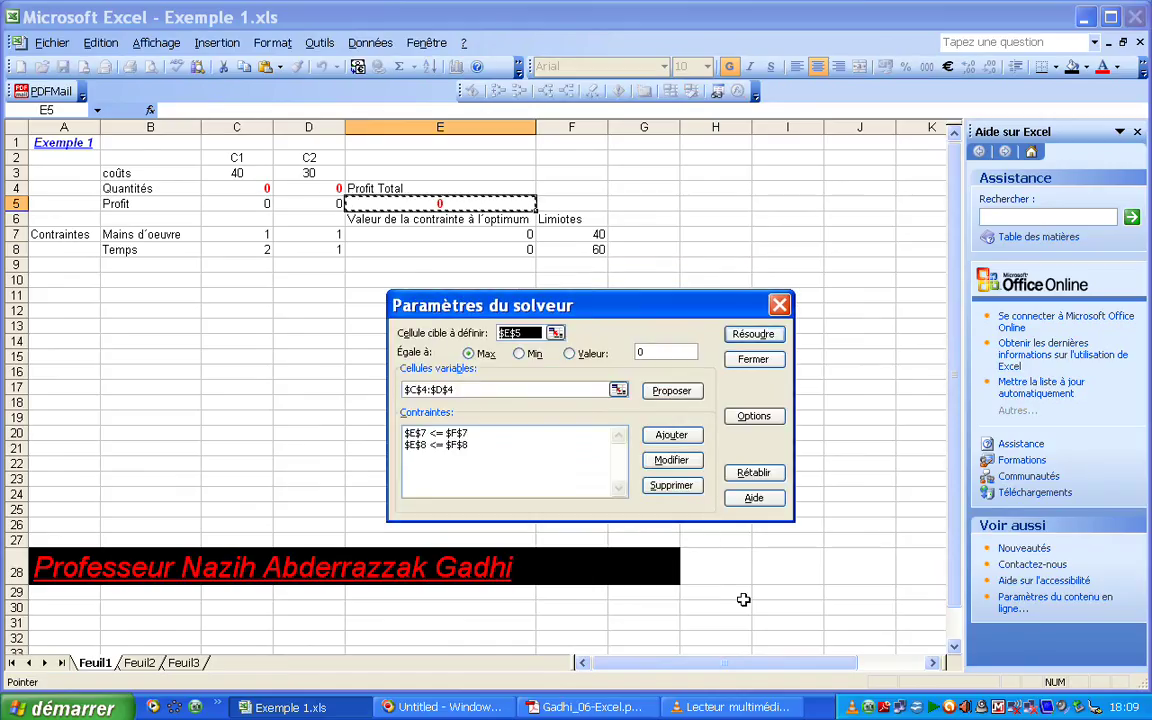
Solve the model and keep the solution, generating the Réponses, Sensibilité and Limites reports.
{"action": "left_click", "coordinate": [757, 336]}
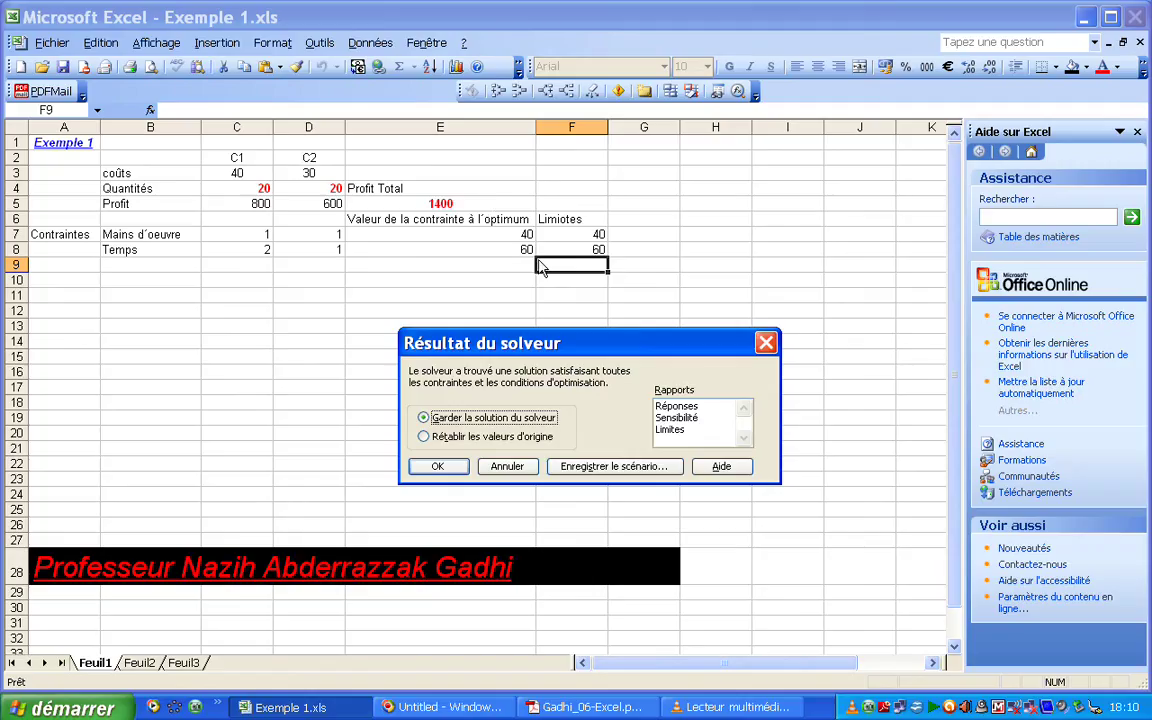
{"action": "left_click_drag", "start_coordinate": [680, 406], "coordinate": [685, 441]}
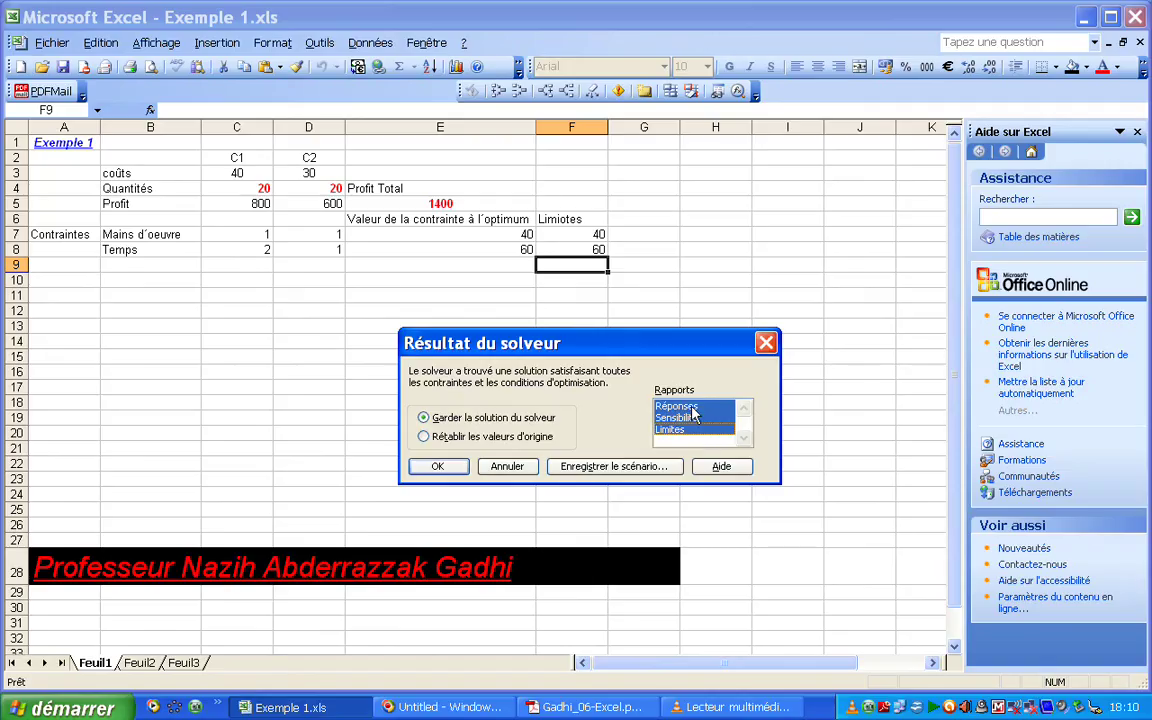
{"action": "left_click", "coordinate": [439, 467]}
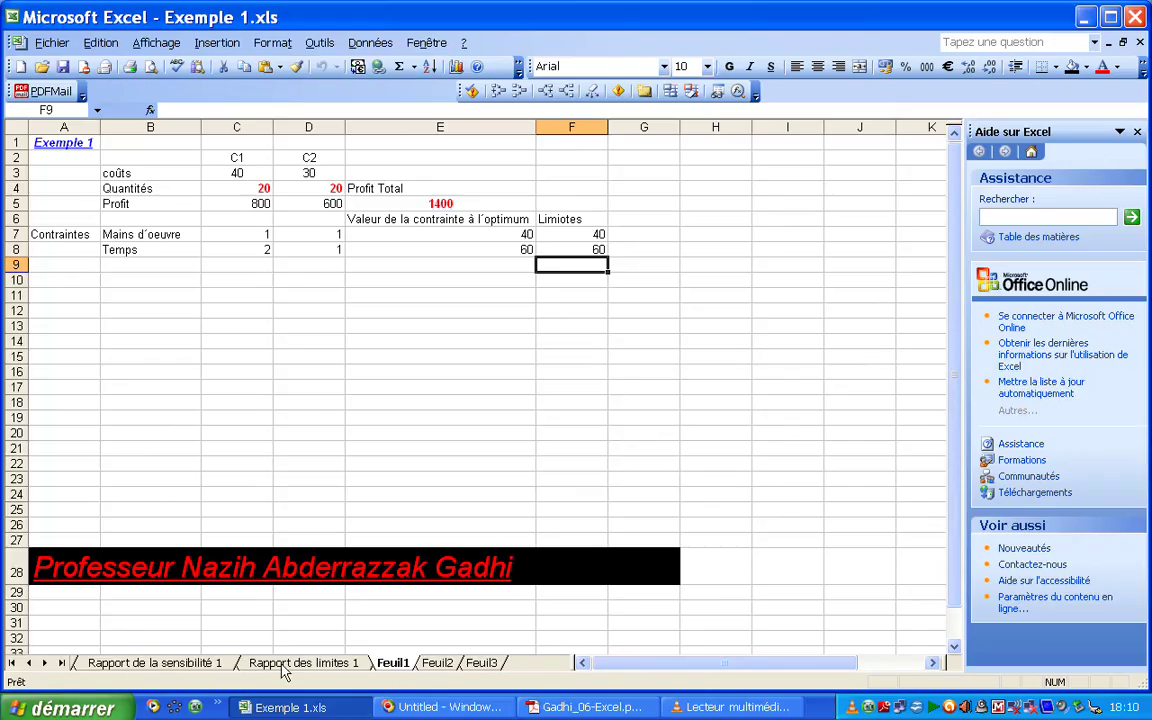
Examine the answer, sensitivity and limits reports in turn, and return to the Feuil1 model sheet.
{"action": "left_click", "coordinate": [31, 664]}
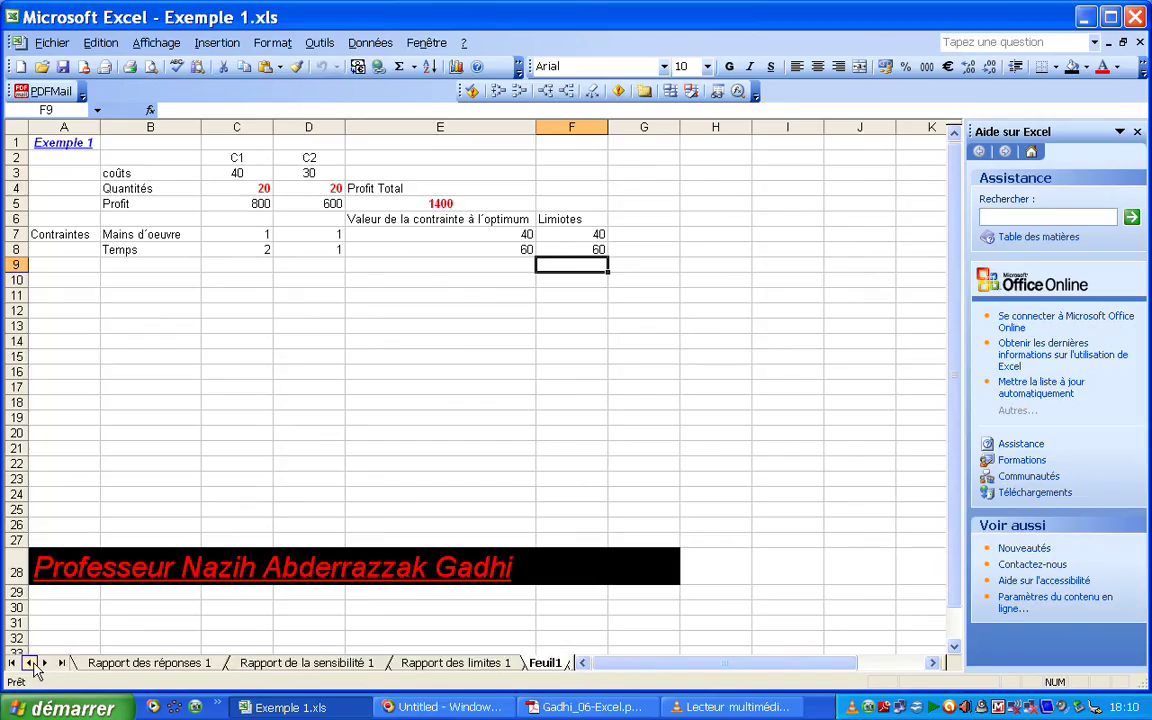
{"action": "left_click", "coordinate": [180, 664]}
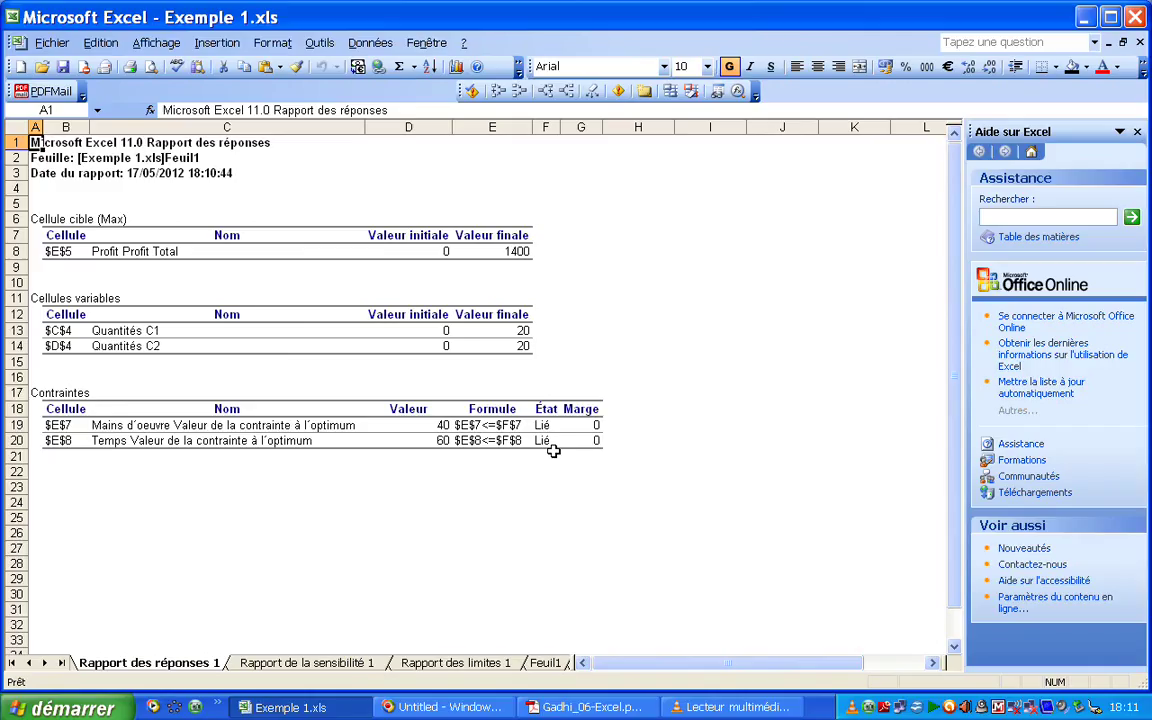
{"action": "left_click", "coordinate": [301, 664]}
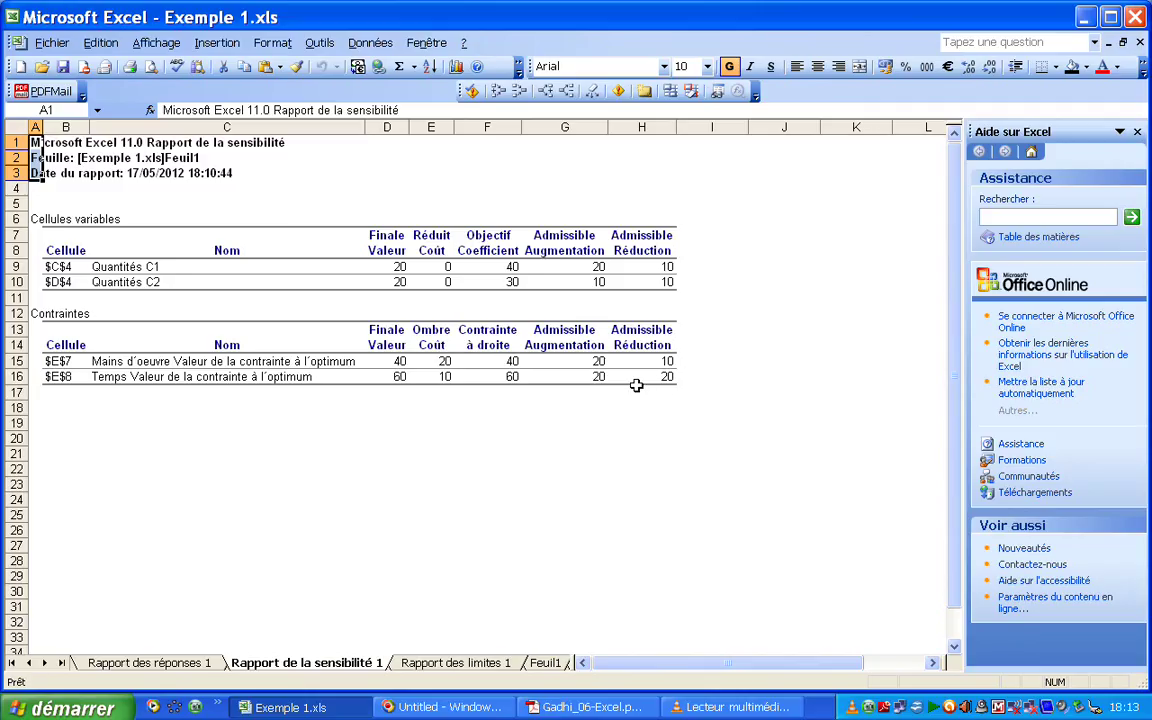
{"action": "left_click", "coordinate": [452, 664]}
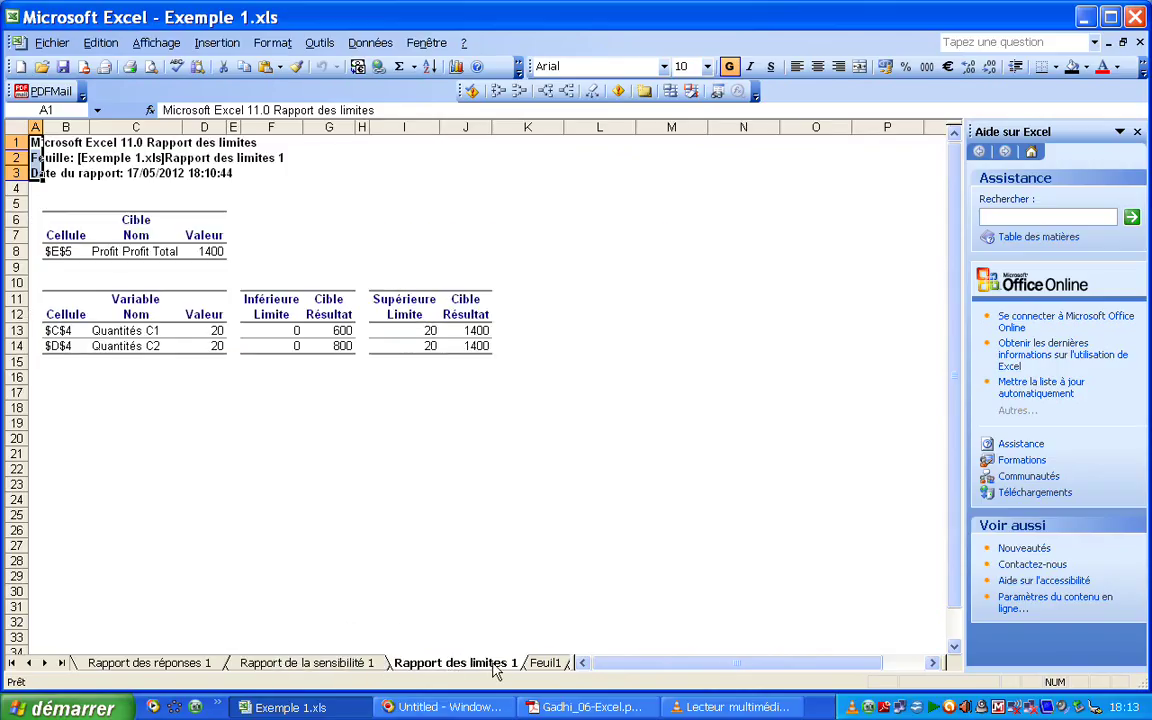
{"action": "left_click", "coordinate": [546, 665]}
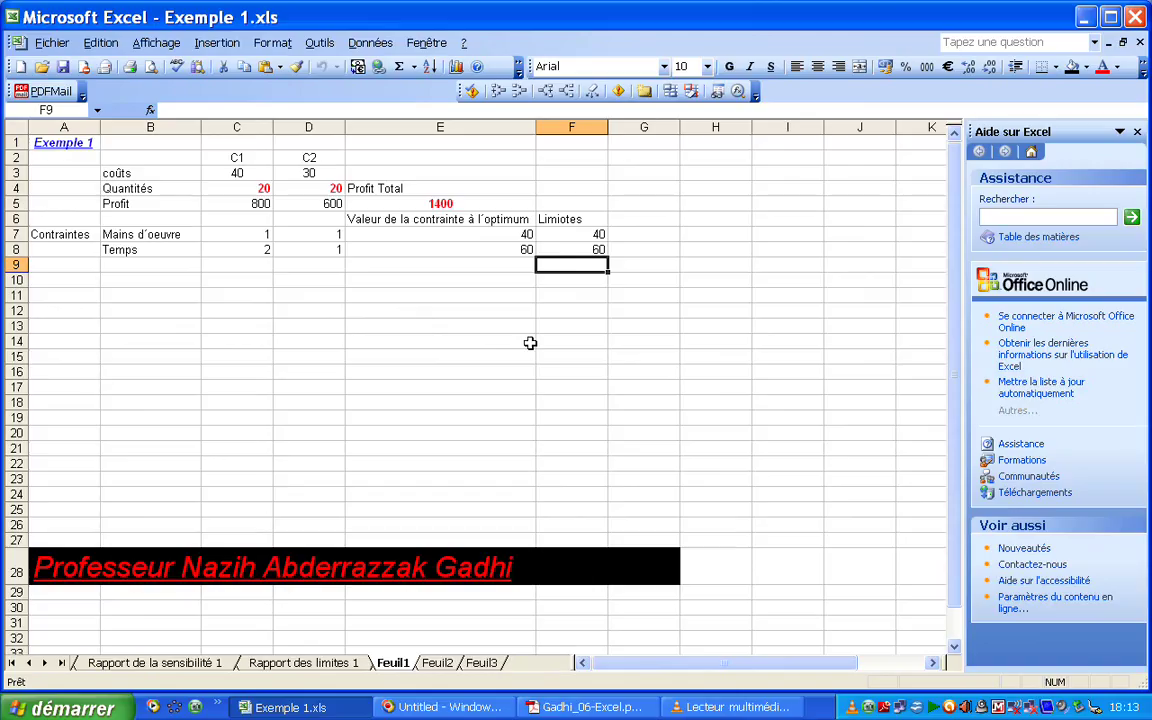